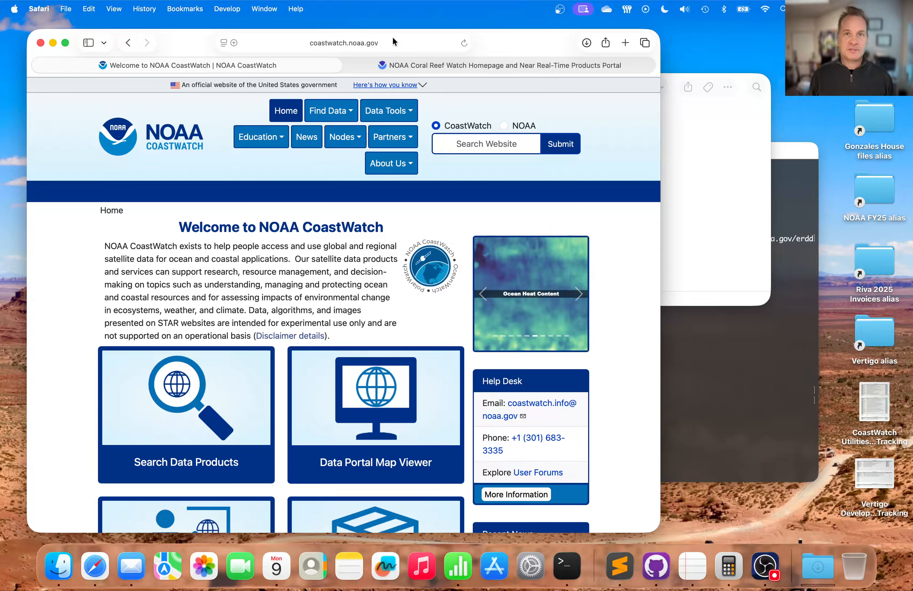
Open the CoastWatch Utilities page of the NOAA CoastWatch site and review its Source Code and Downloads table.
left_click(393, 117)
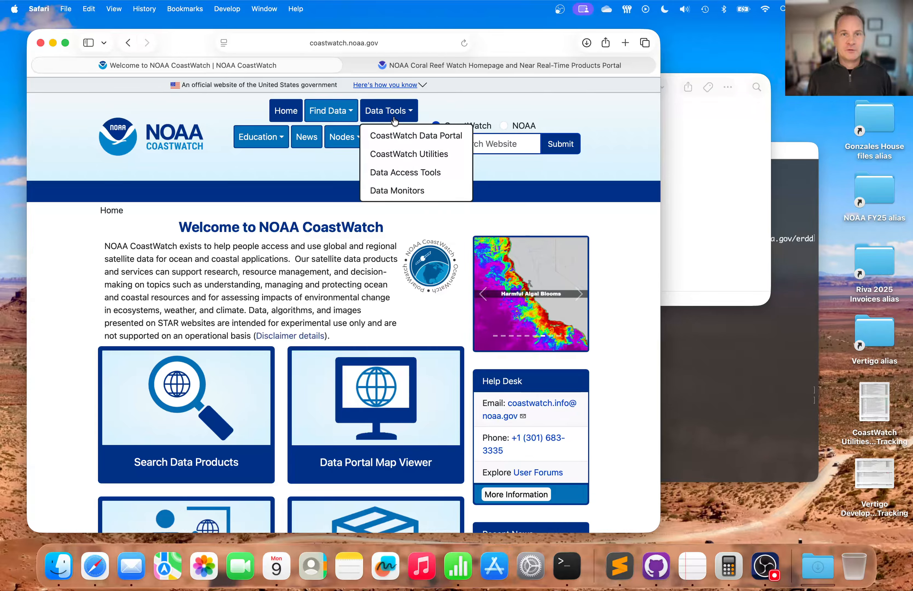
left_click(401, 159)
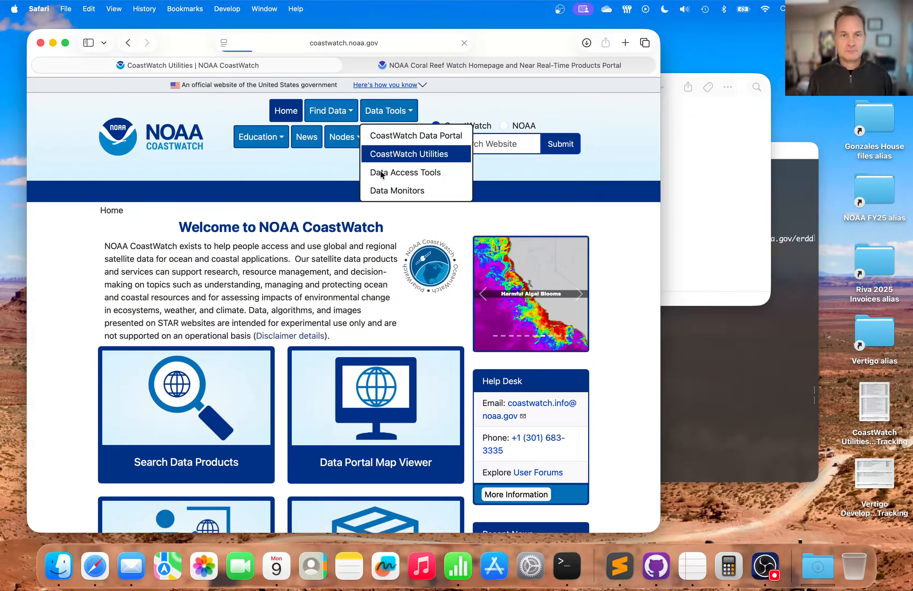
scroll(374, 285, "down", 15)
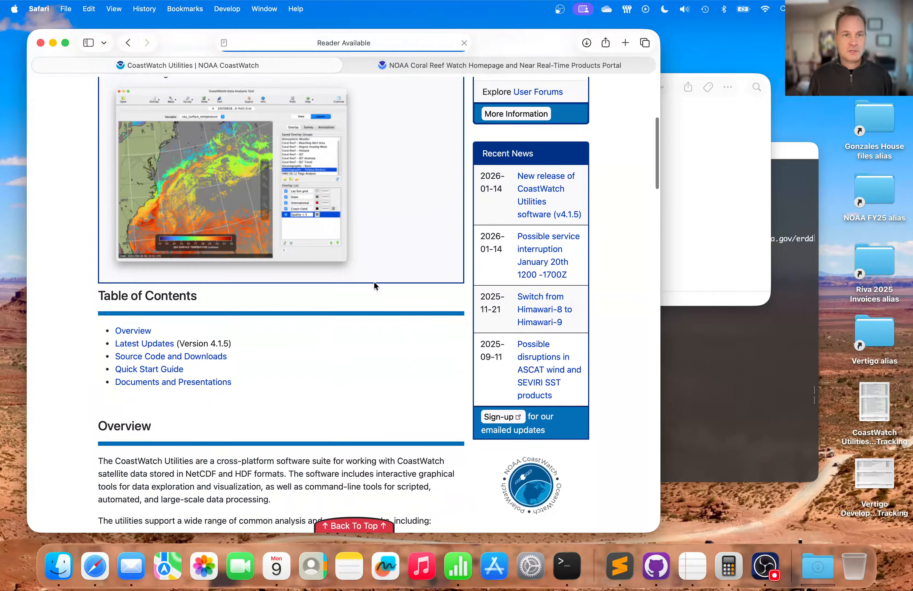
scroll(375, 286, "down", 15)
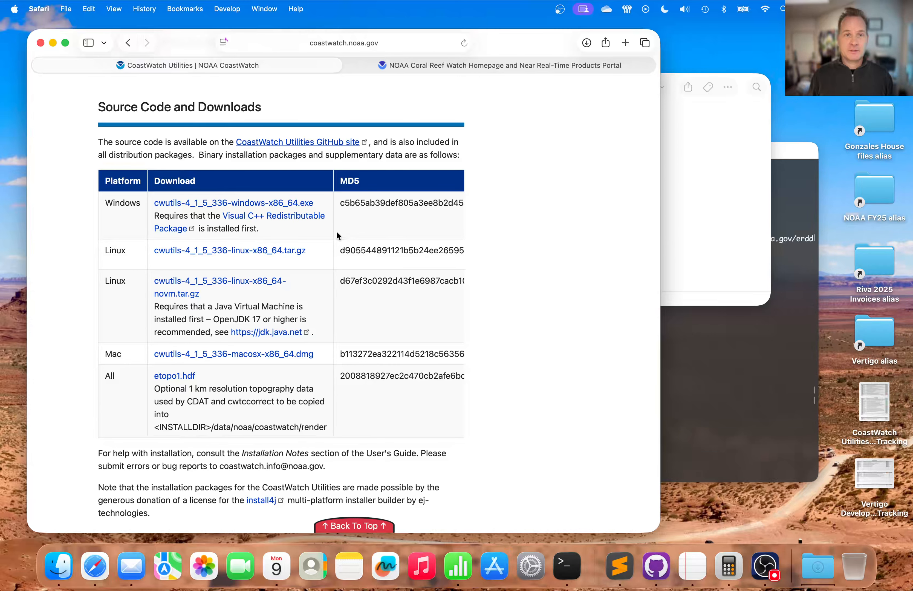
scroll(370, 239, "up", 5)
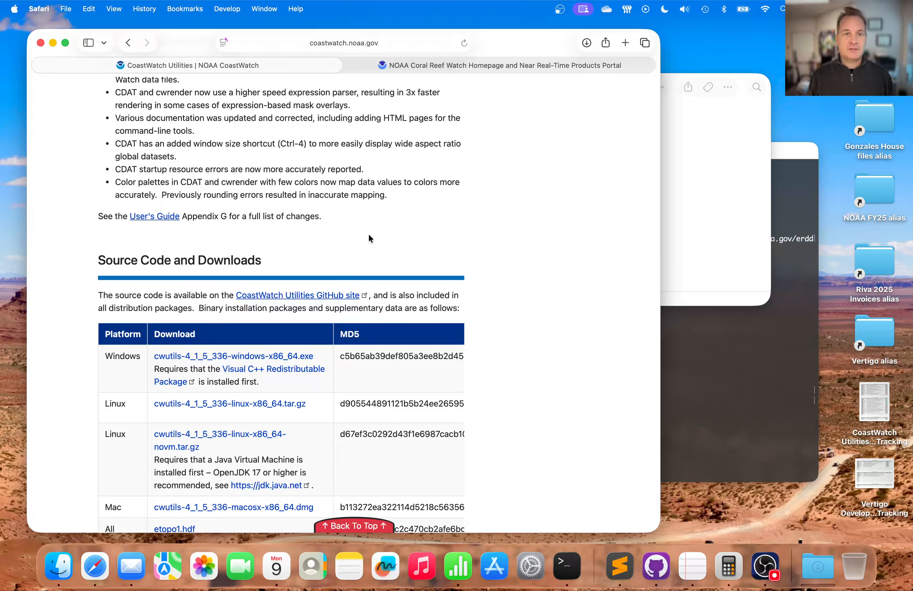
scroll(369, 235, "down", 5)
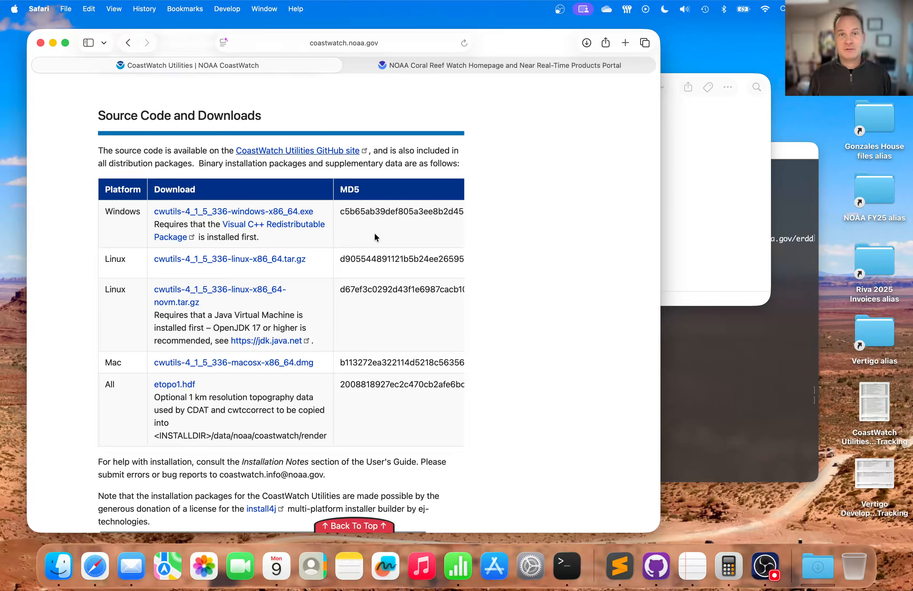
Open the Version 4.1.5 User's Guide from the Documentation and Presentations section and look through its table of contents.
scroll(375, 235, "down", 10)
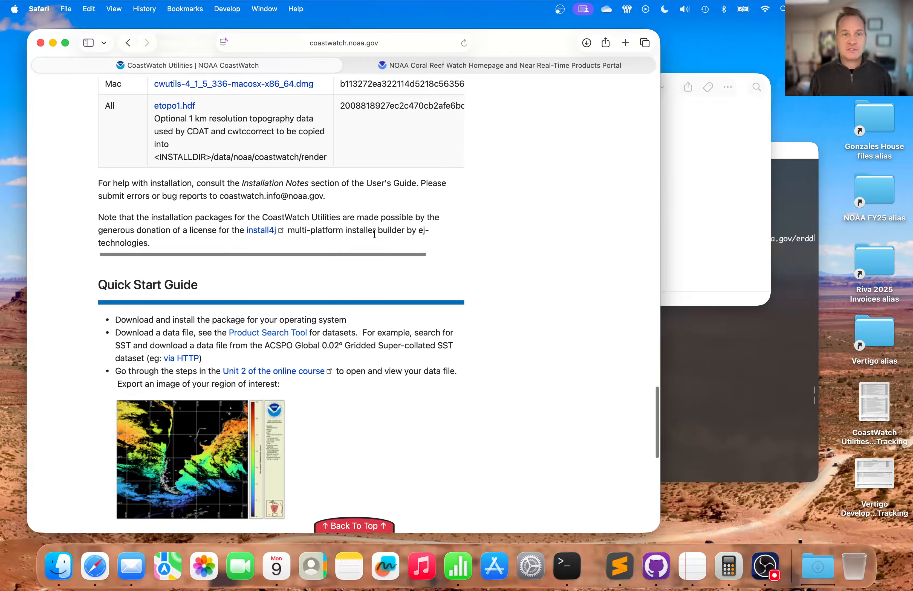
scroll(375, 233, "down", 12)
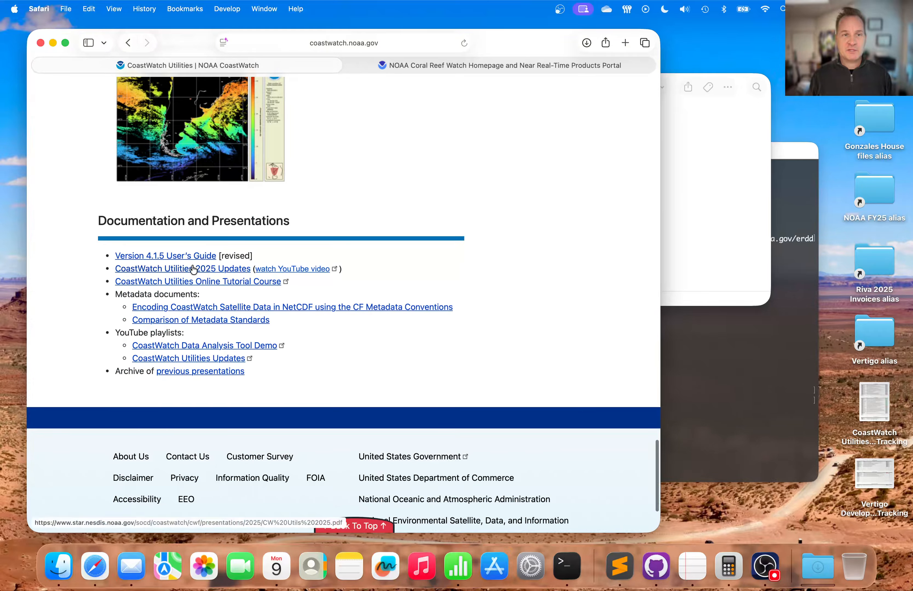
left_click(166, 256)
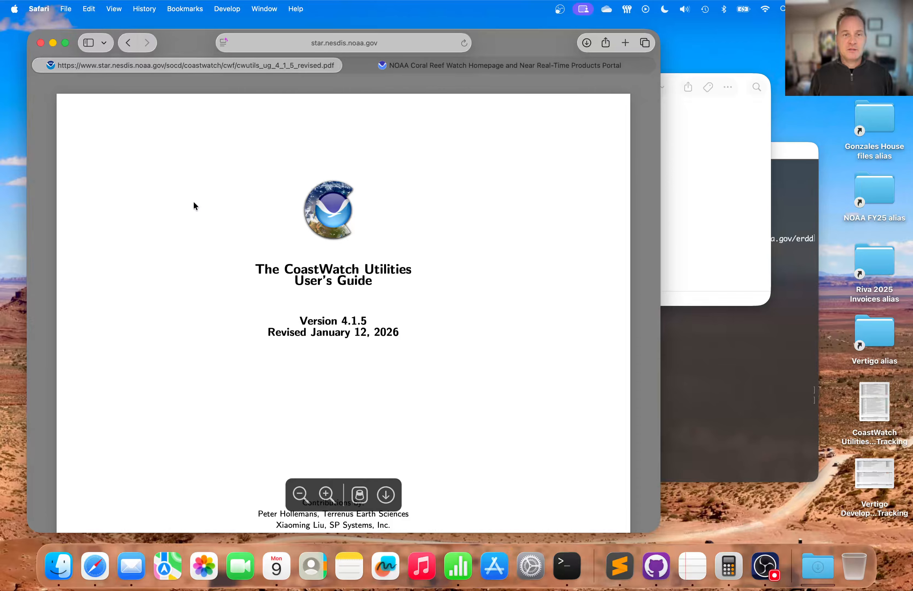
scroll(195, 206, "down", 5)
scroll(193, 203, "down", 15)
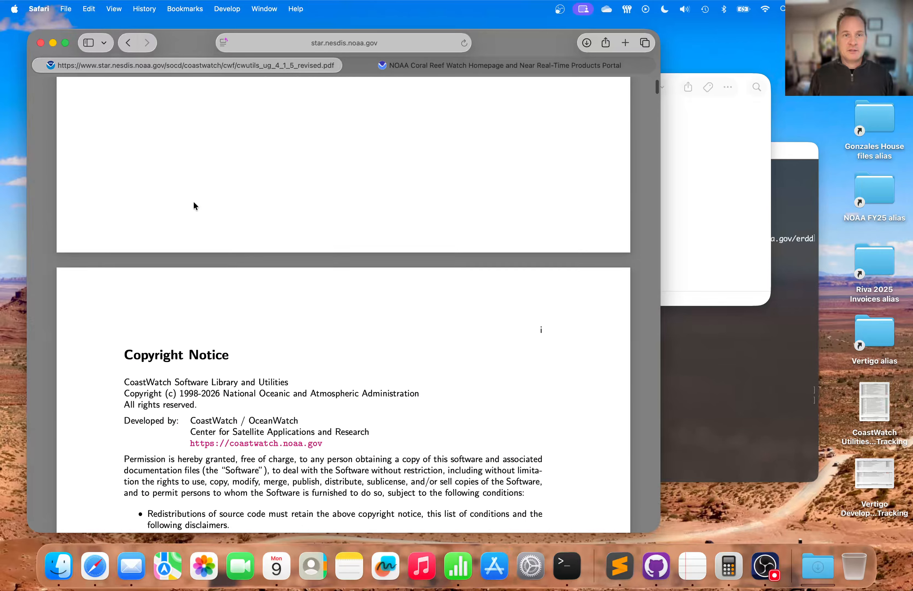
scroll(194, 206, "down", 20)
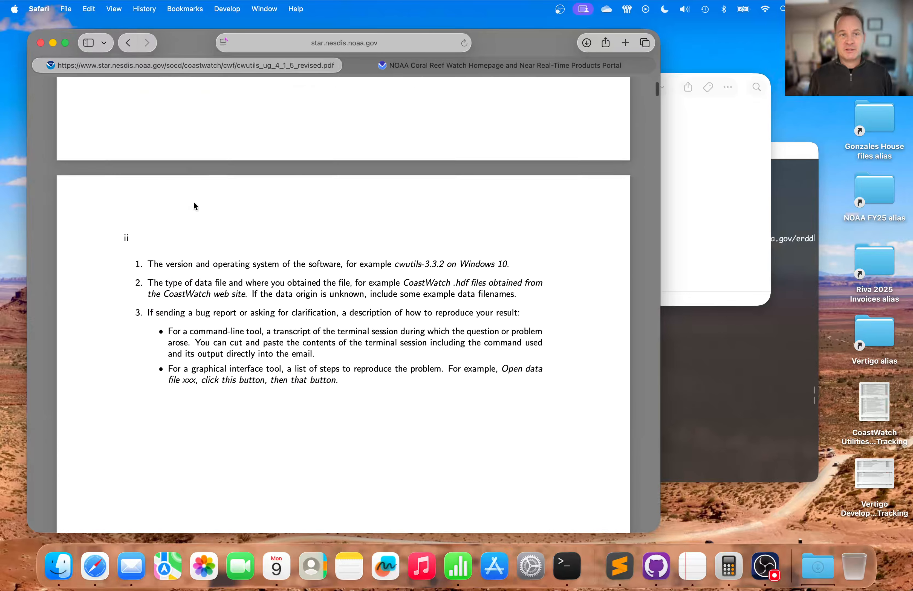
scroll(193, 206, "down", 10)
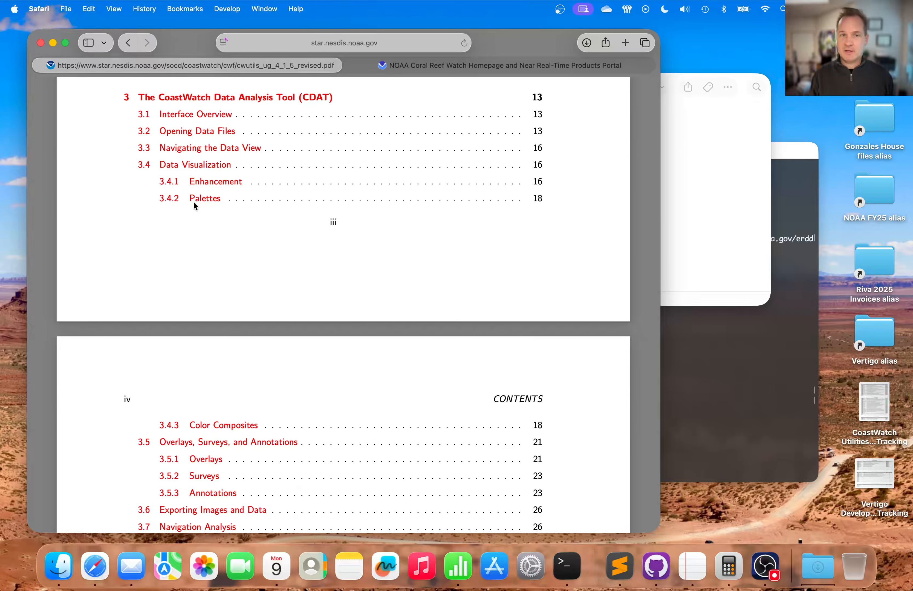
scroll(194, 202, "down", 20)
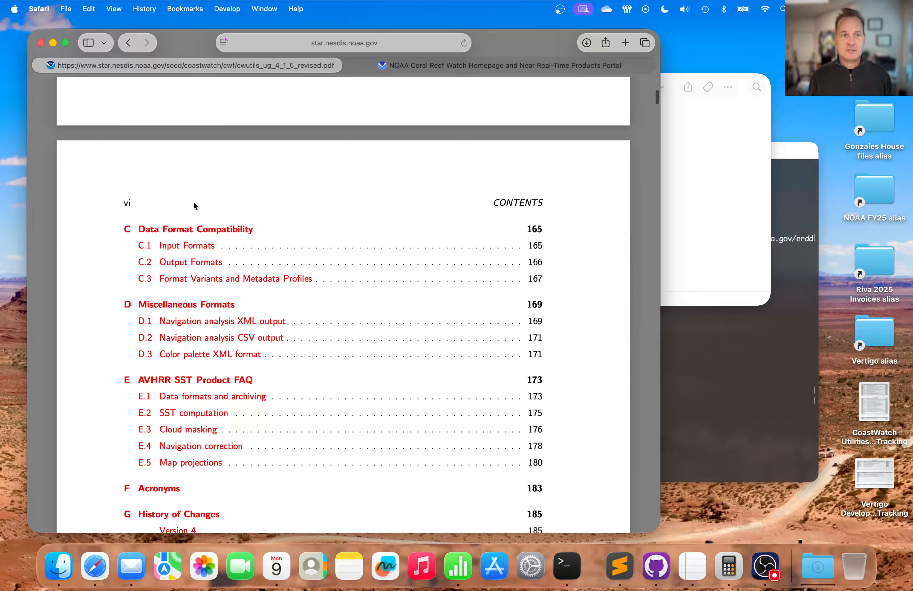
Go to Appendix C, Data Format Compatibility, in the guide and examine the input and output format tables.
left_click(180, 231)
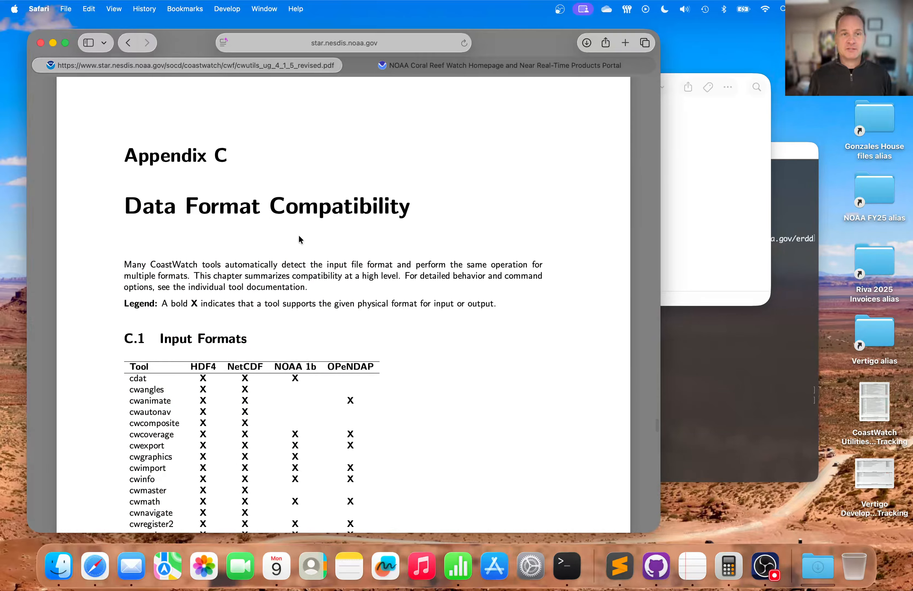
scroll(298, 237, "down", 6)
scroll(300, 237, "down", 10)
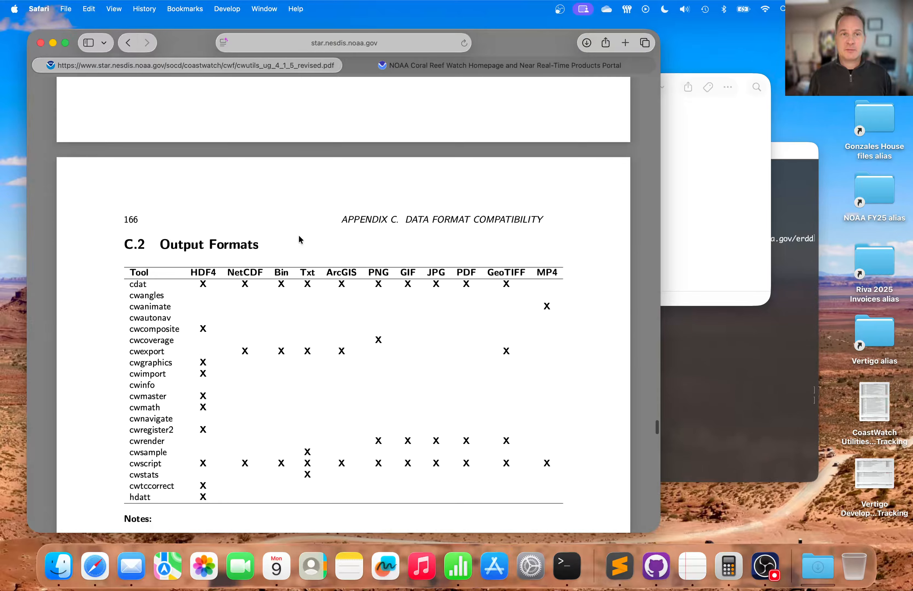
scroll(299, 236, "up", 10)
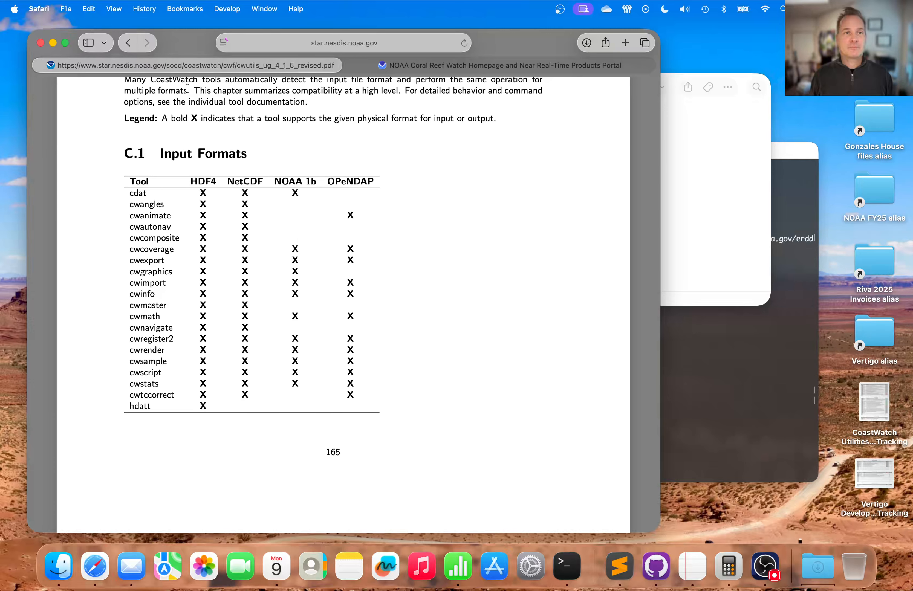
Return to the CoastWatch Utilities page and open the Online Tutorial Course, following the link to its relocated GitHub site.
left_click(128, 43)
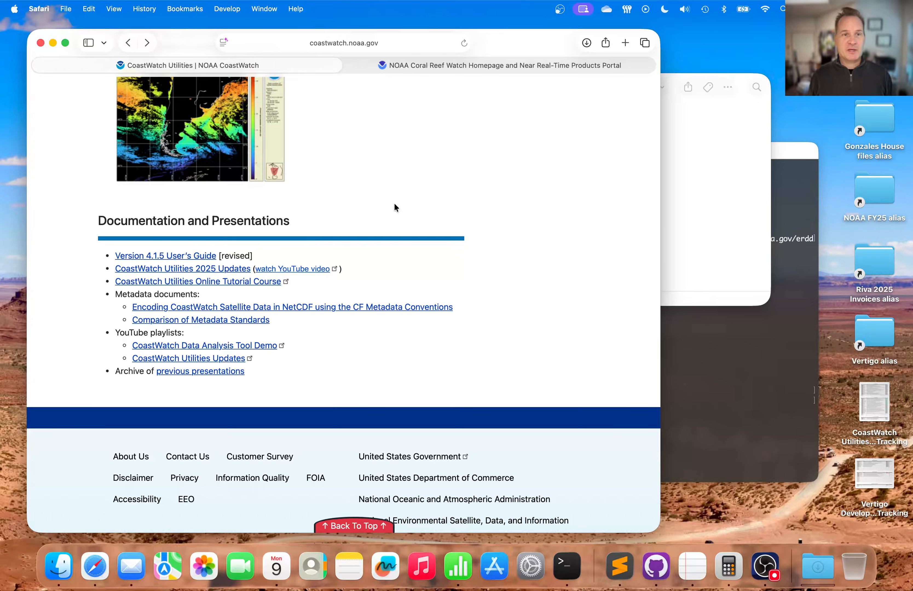
scroll(323, 215, "down", 1)
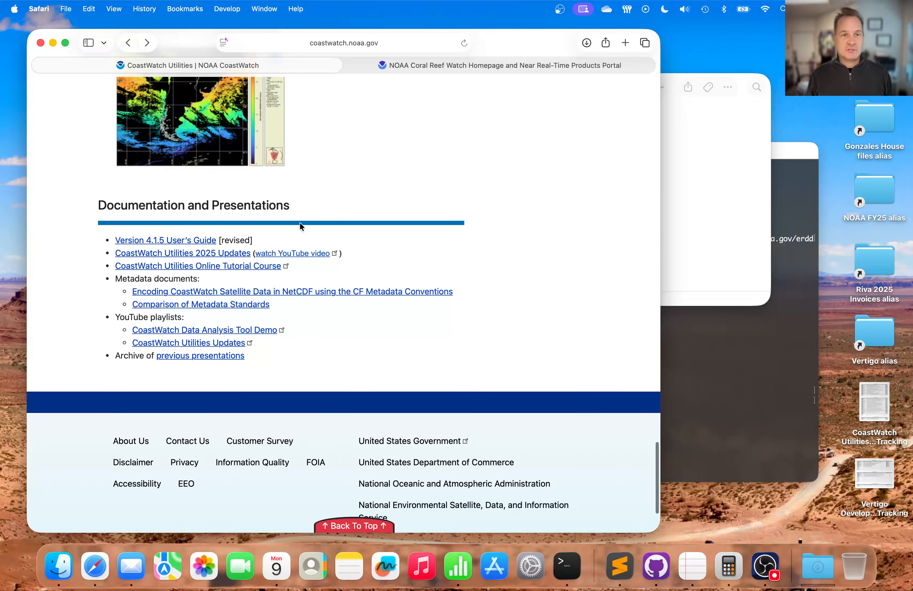
left_click(177, 270)
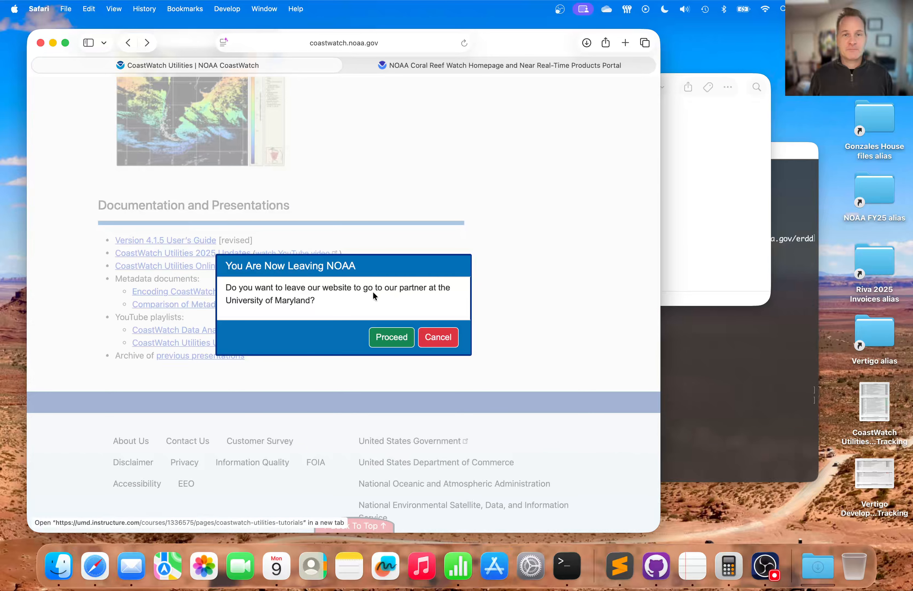
left_click(389, 339)
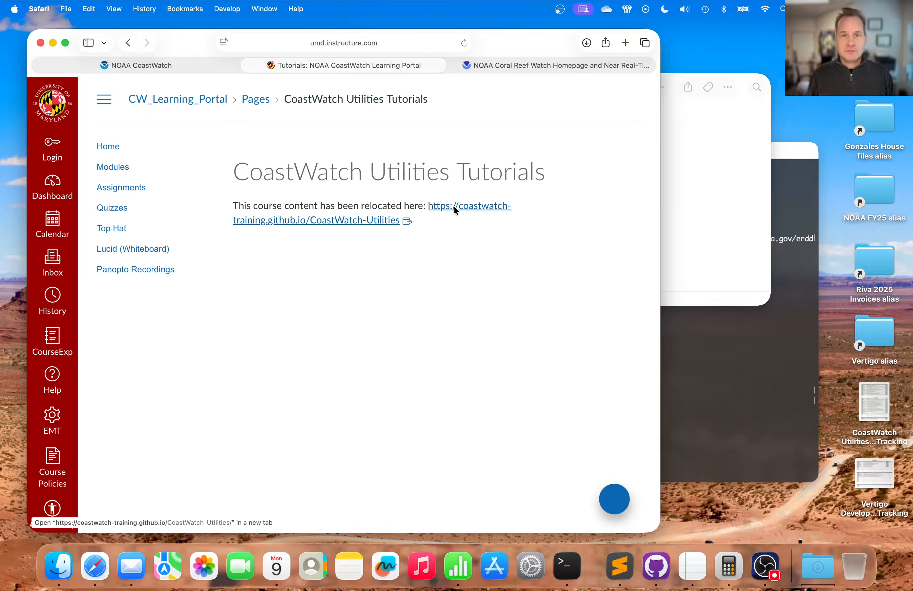
left_click(451, 209)
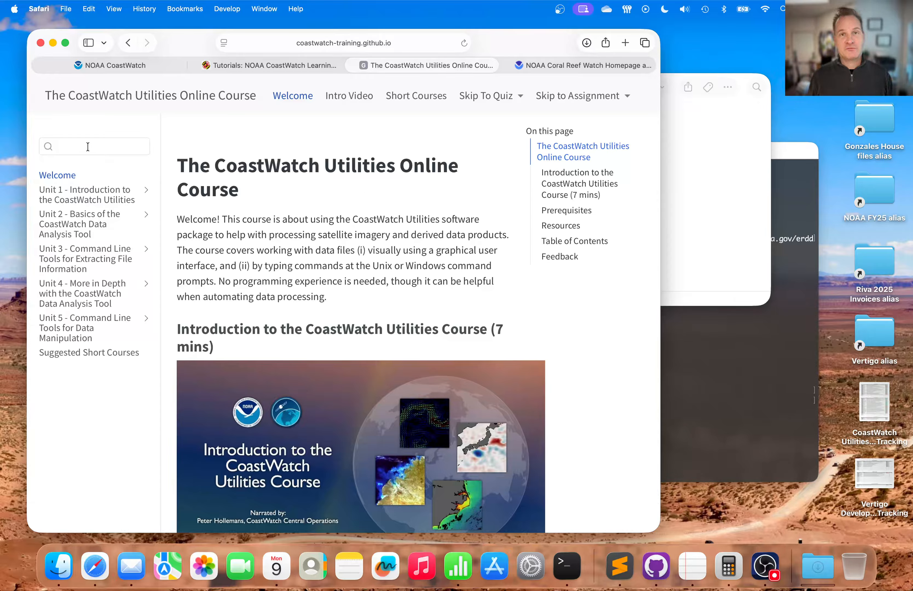
Look through the course's welcome page, from the introduction video and resources to the Unit 1 to Unit 5 contents.
scroll(350, 181, "down", 5)
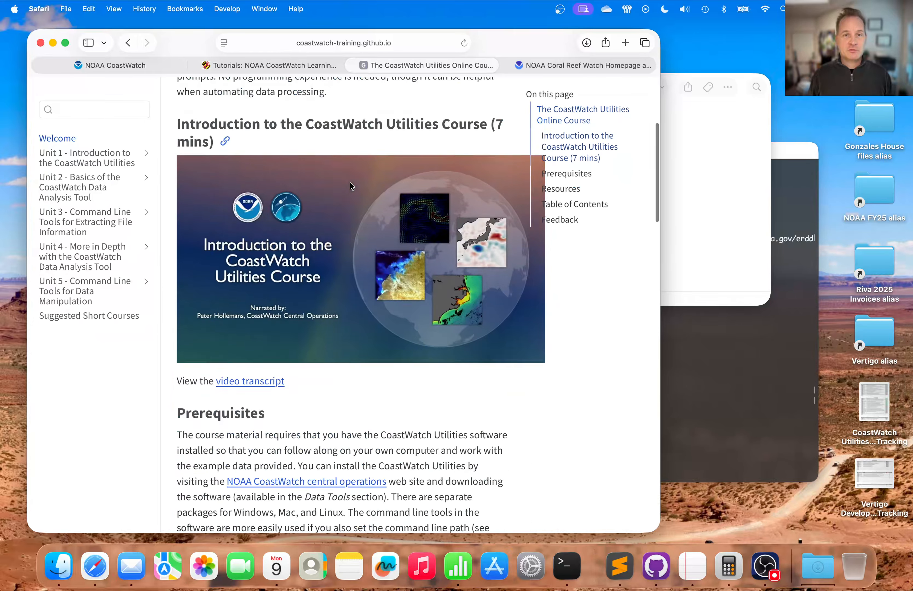
scroll(351, 186, "down", 12)
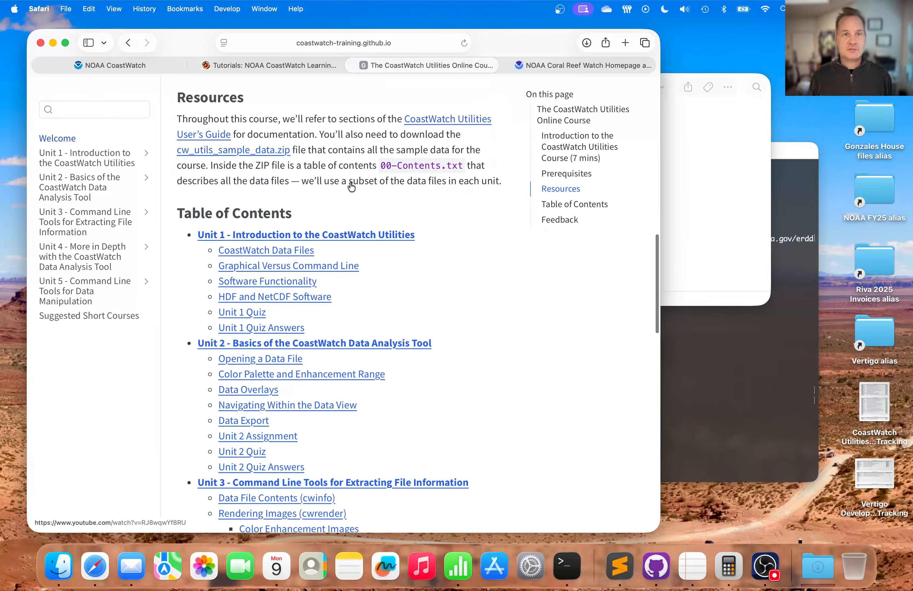
scroll(351, 186, "down", 3)
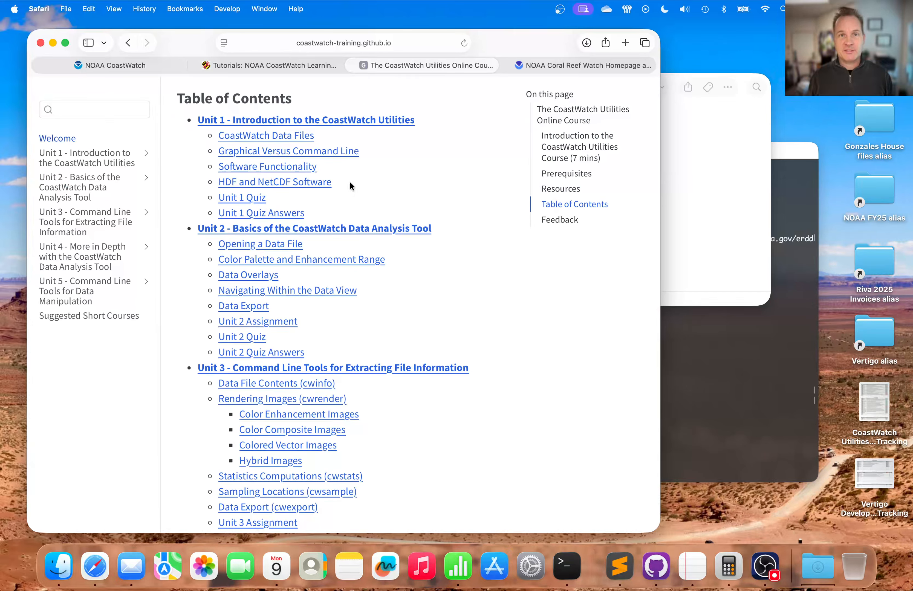
scroll(350, 186, "down", 4)
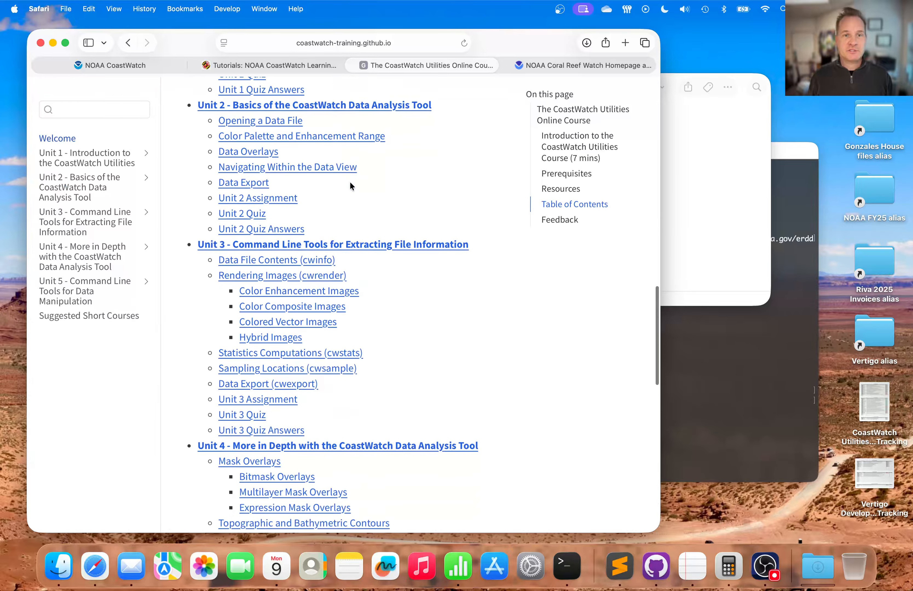
scroll(349, 184, "down", 8)
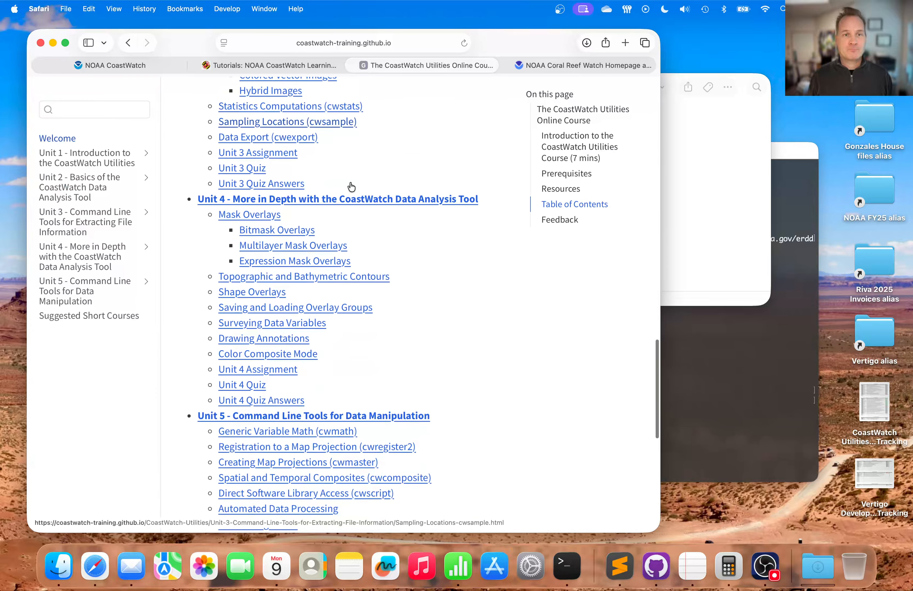
scroll(350, 186, "down", 4)
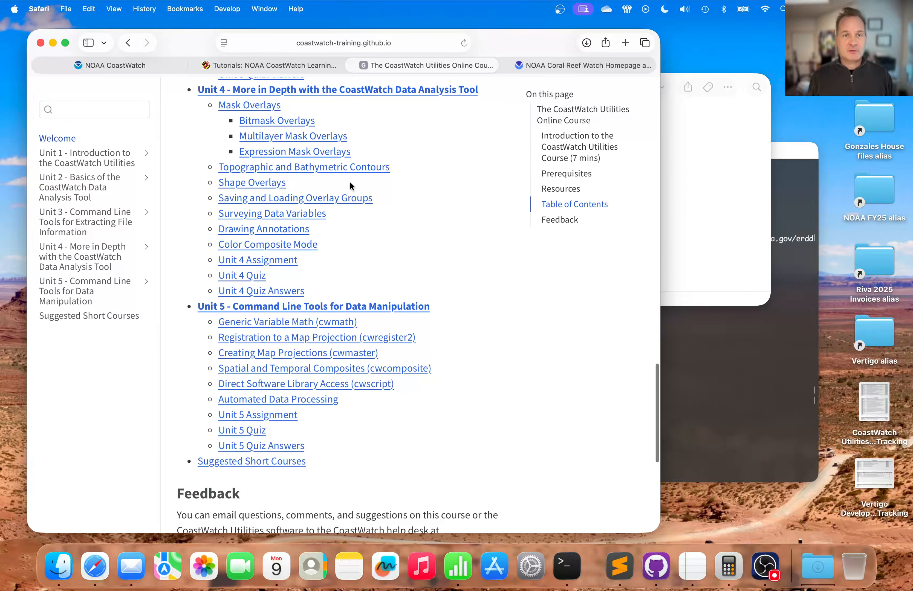
Search the course for "overlay group" and open the Saving and Loading Overlay Groups lesson.
left_click(86, 107)
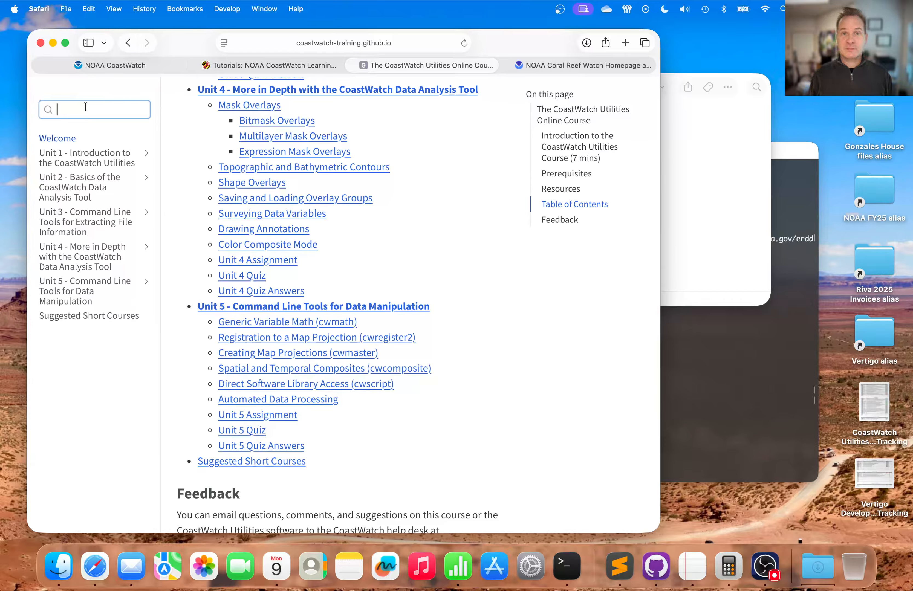
type("overlay")
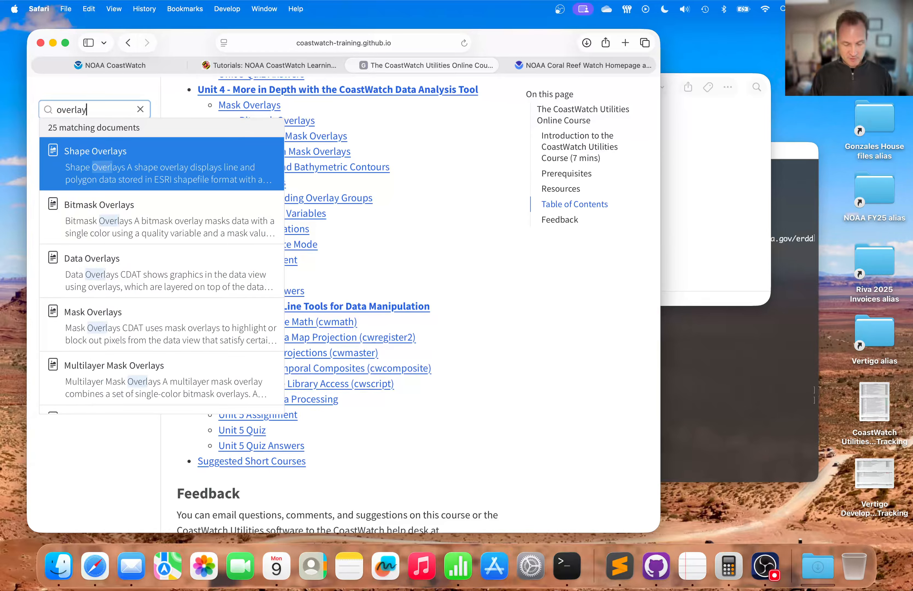
type(" group")
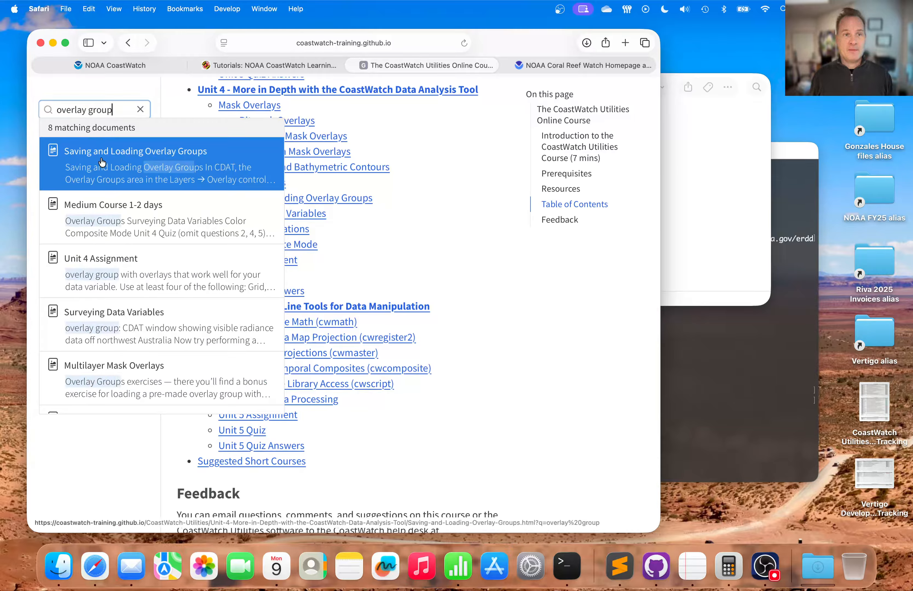
left_click(102, 162)
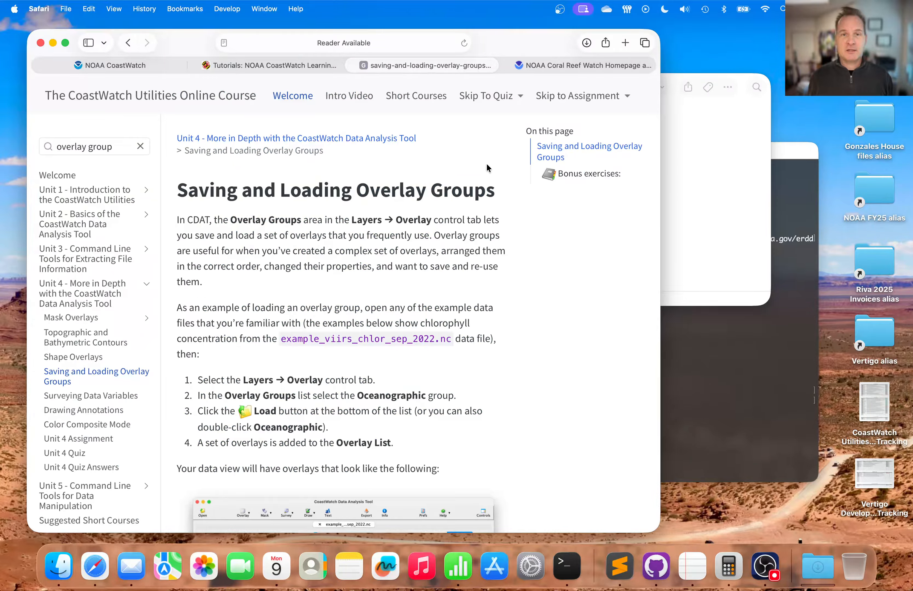
Read through the Saving and Loading Overlay Groups lesson down to the bonus exercises, and return to its beginning.
scroll(487, 164, "down", 5)
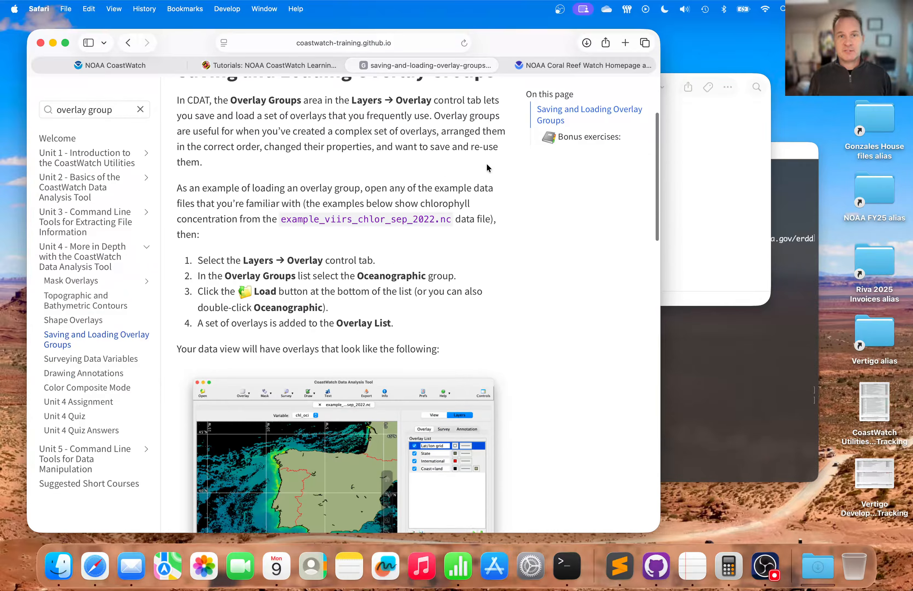
scroll(487, 165, "down", 10)
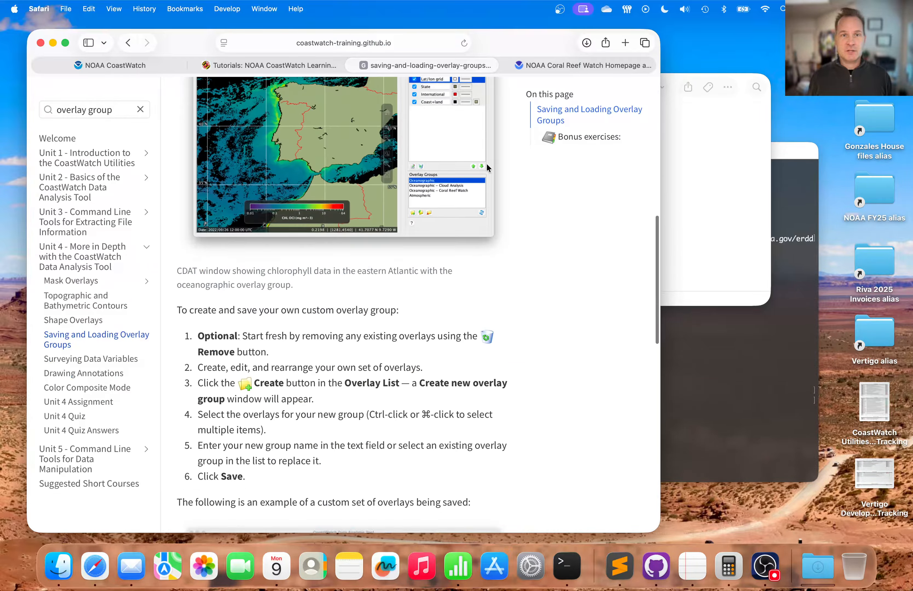
scroll(487, 168, "down", 12)
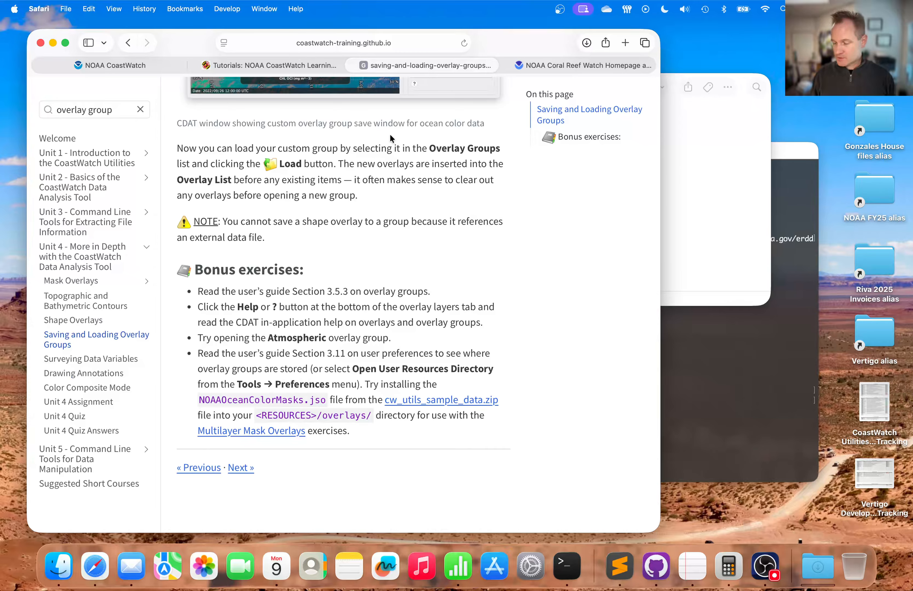
key("Home")
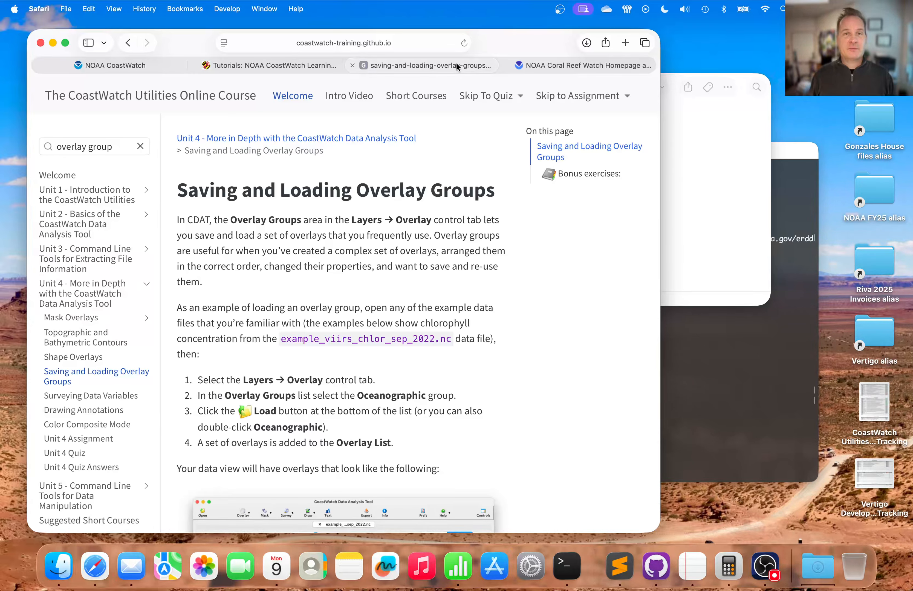
Switch to the NOAA Coral Reef Watch site and open its new-style home page.
left_click(580, 66)
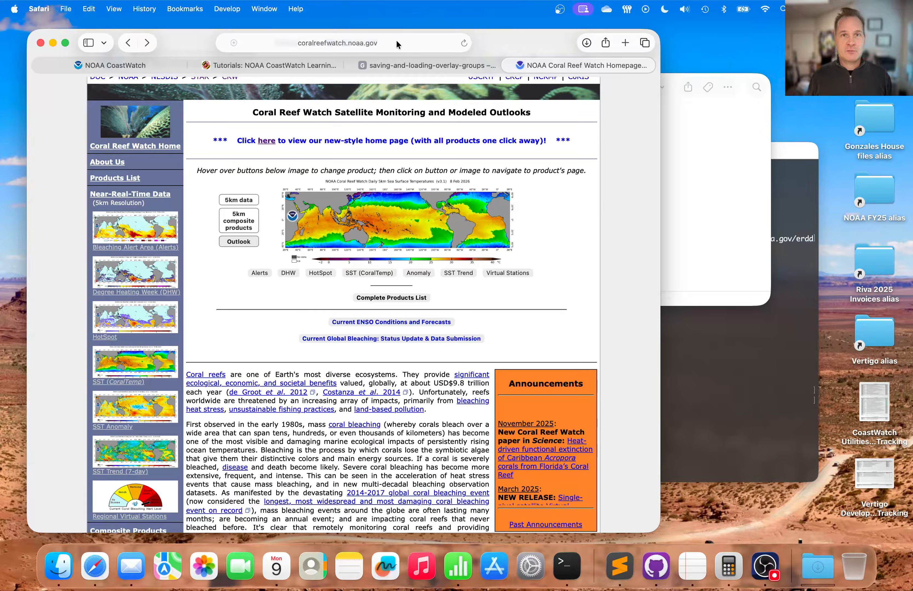
left_click(386, 42)
left_click(386, 42)
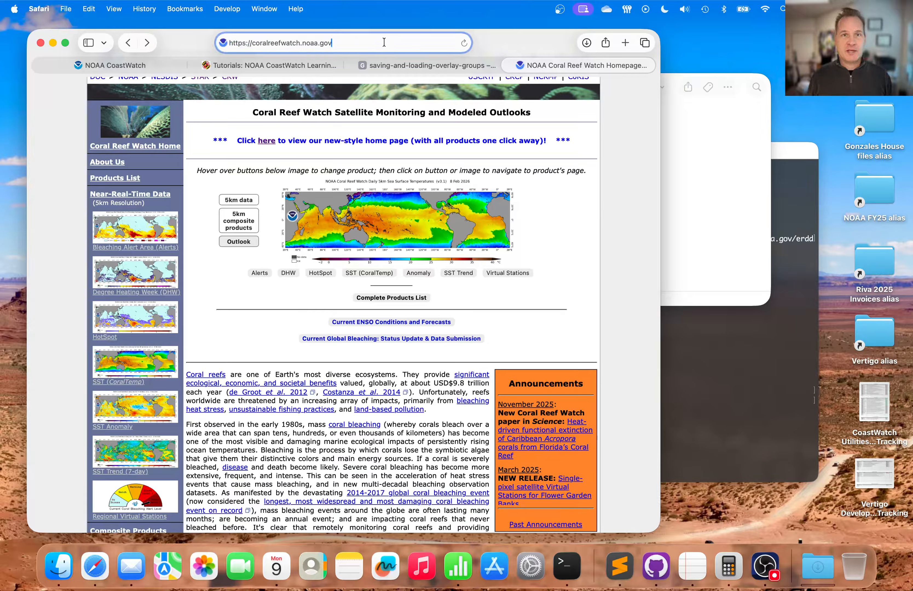
left_click(266, 141)
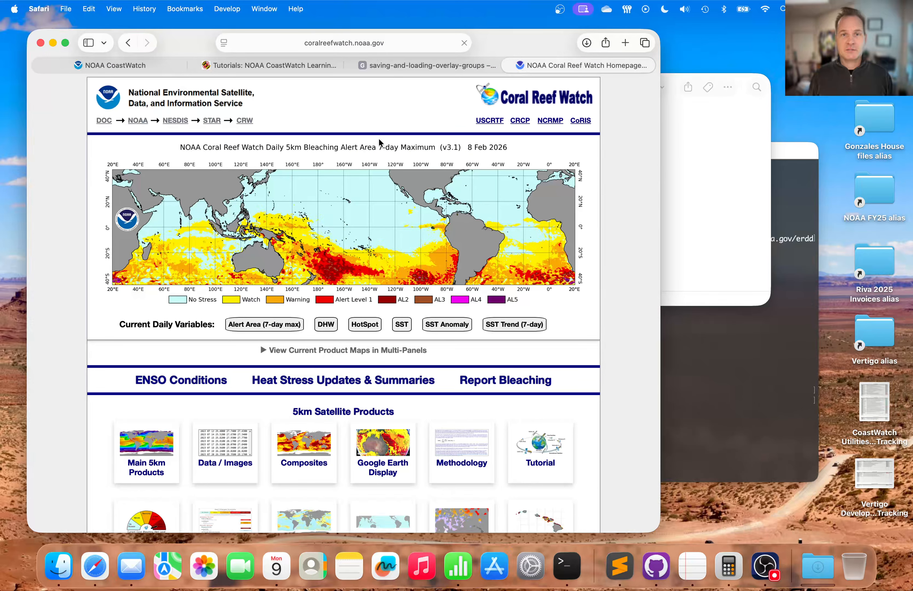
Compare the current daily maps for SST Trend, SST Anomaly, SST, HotSpot, DHW and Alert Area on the Coral Reef Watch home page.
left_click(522, 327)
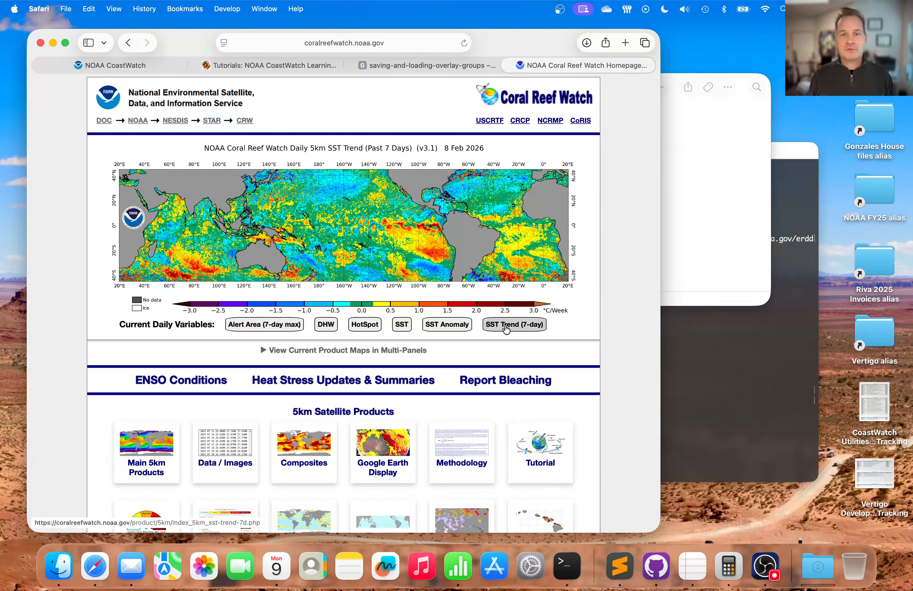
left_click(459, 326)
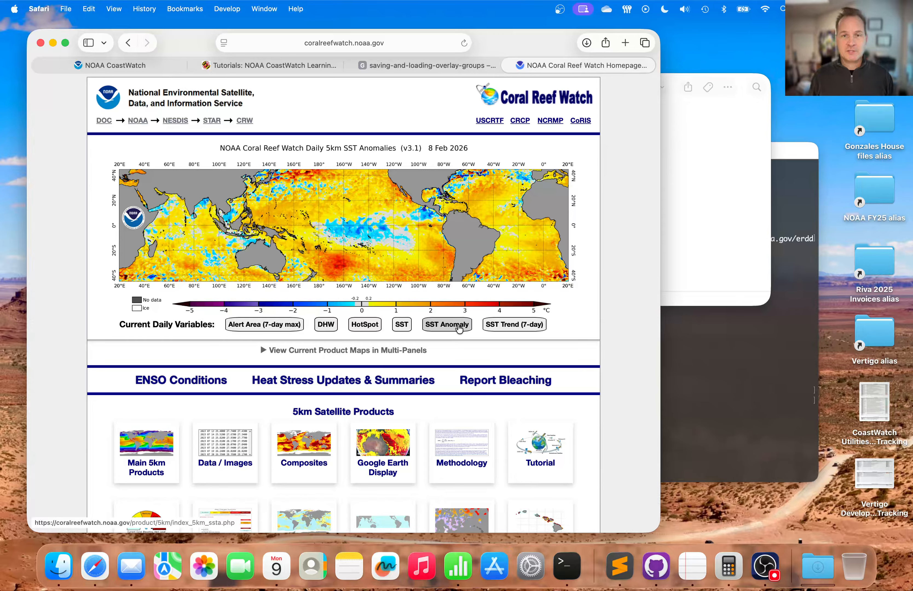
left_click(509, 327)
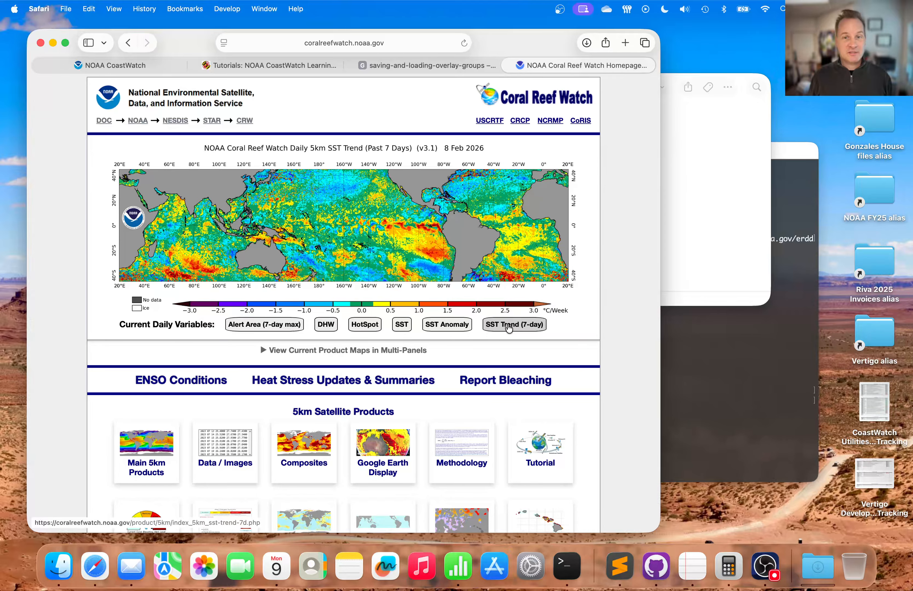
left_click(465, 327)
left_click(407, 328)
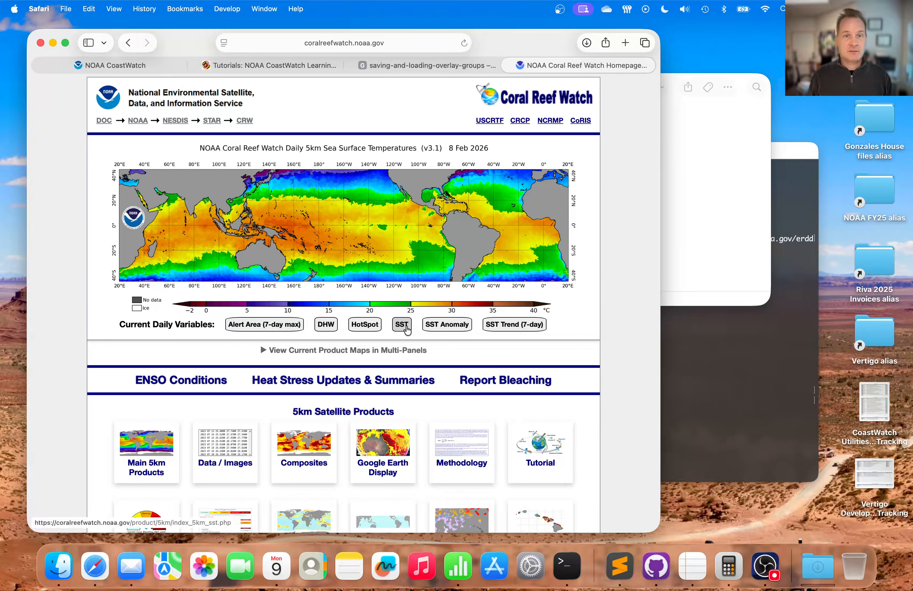
left_click(365, 327)
left_click(329, 327)
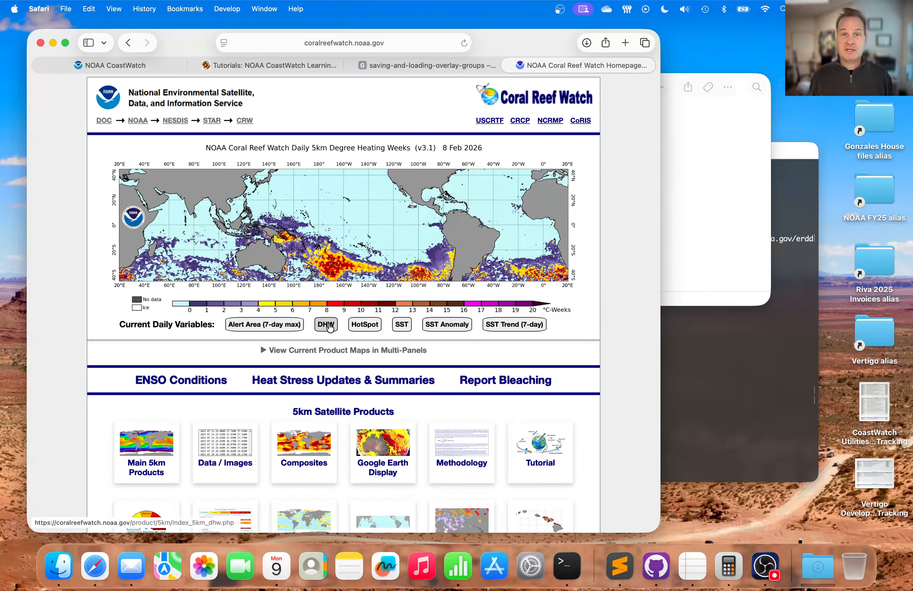
left_click(278, 327)
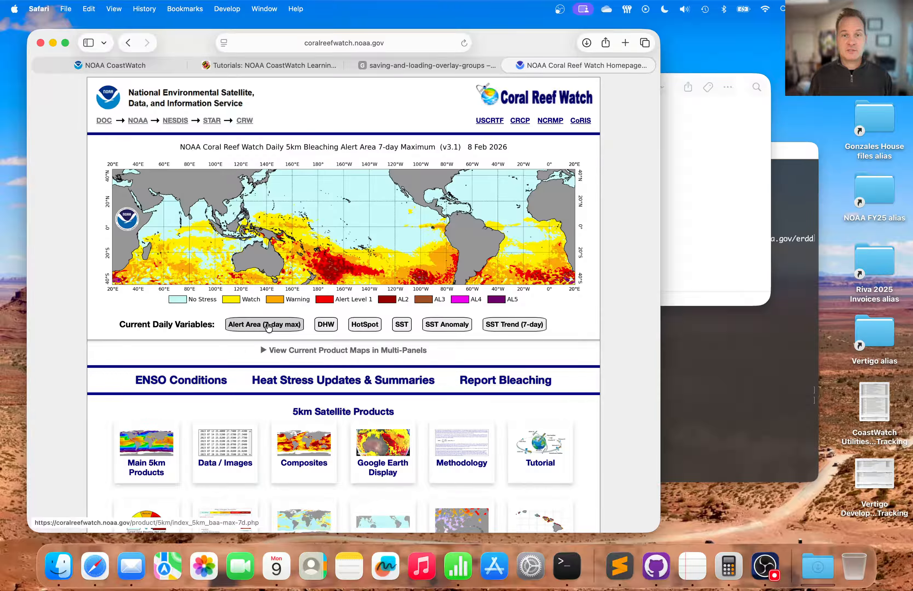
mouse_move(454, 327)
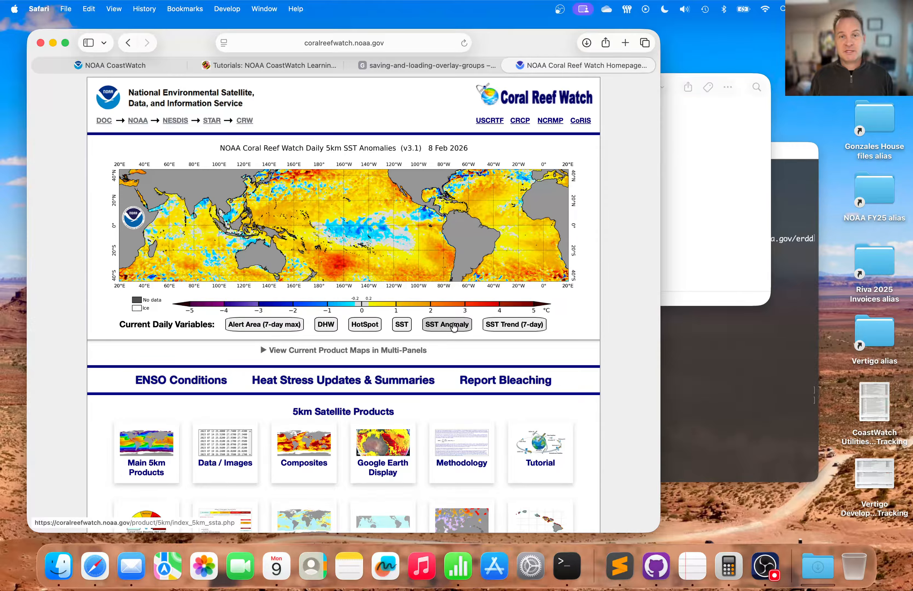
mouse_move(507, 327)
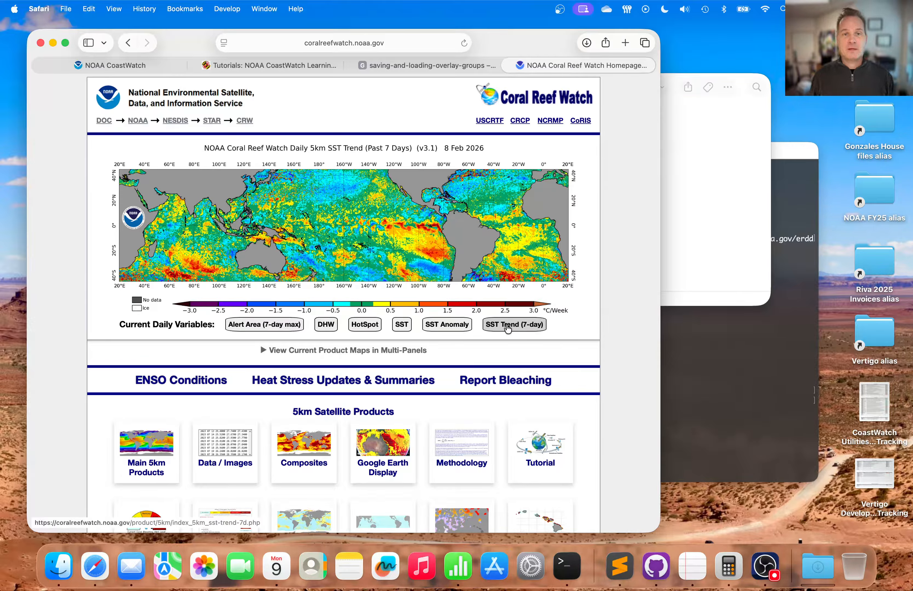
View the SST Trend (7-day) product page and its zoomed northeast Pacific tile, and return to the Coral Reef Watch home page.
left_click(508, 327)
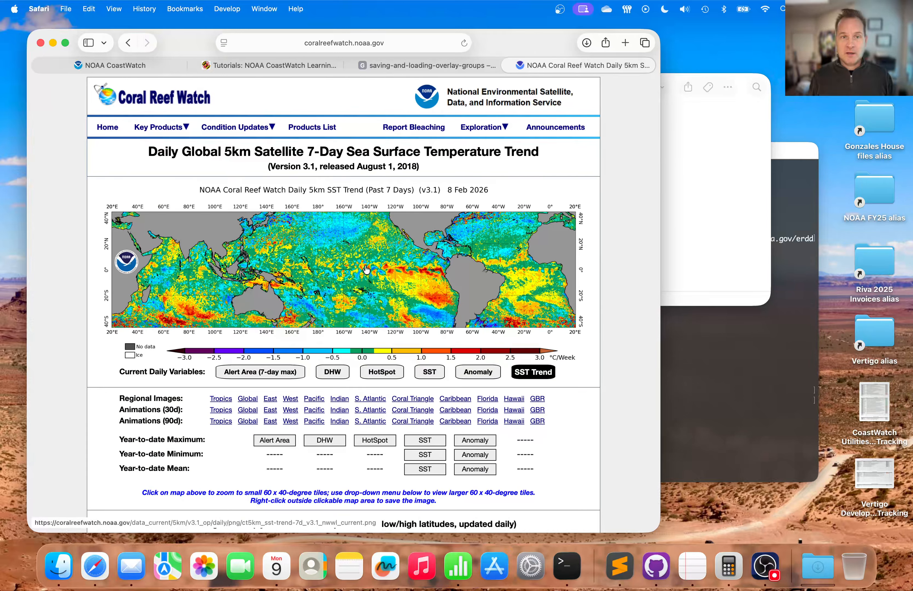
left_click(392, 272)
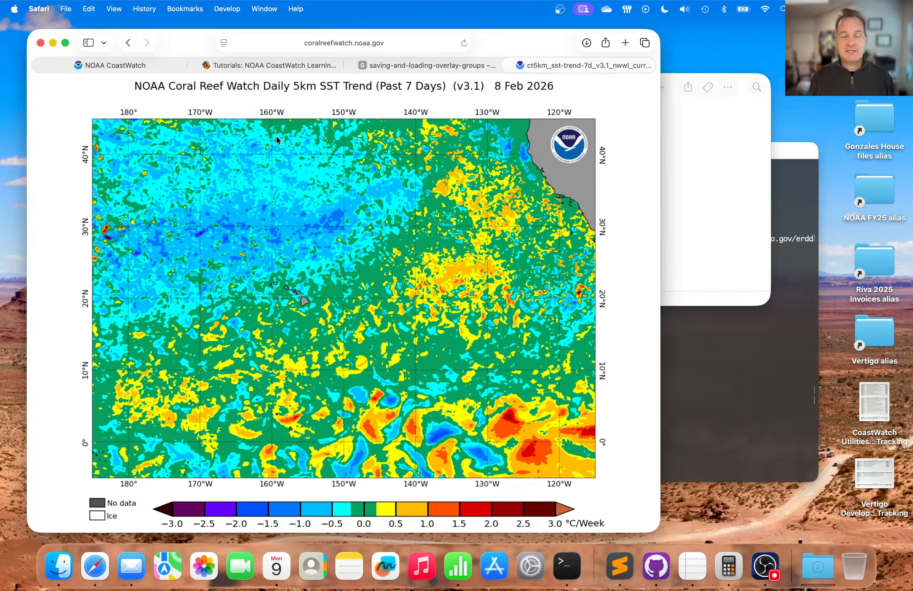
left_click(128, 43)
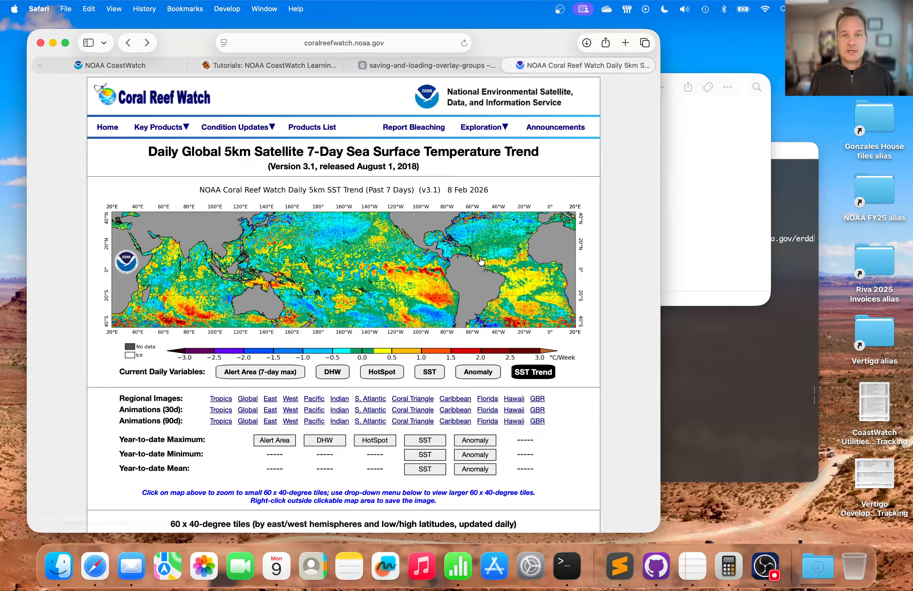
scroll(599, 208, "down", 10)
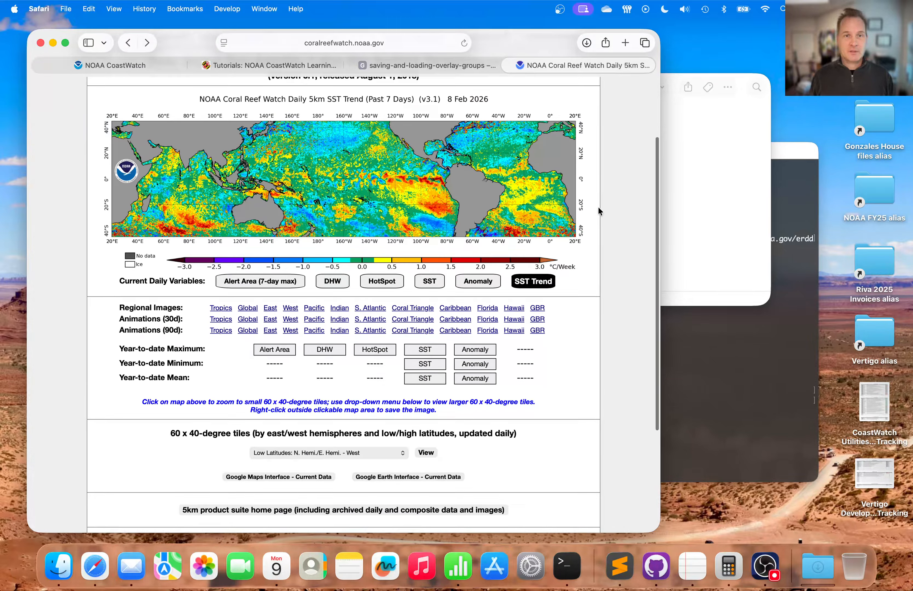
scroll(599, 211, "up", 10)
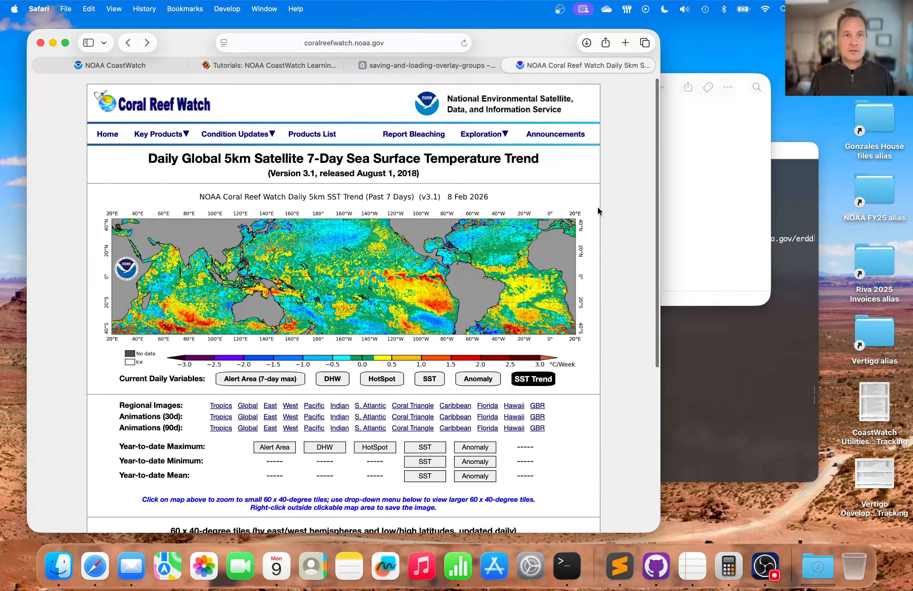
left_click(129, 43)
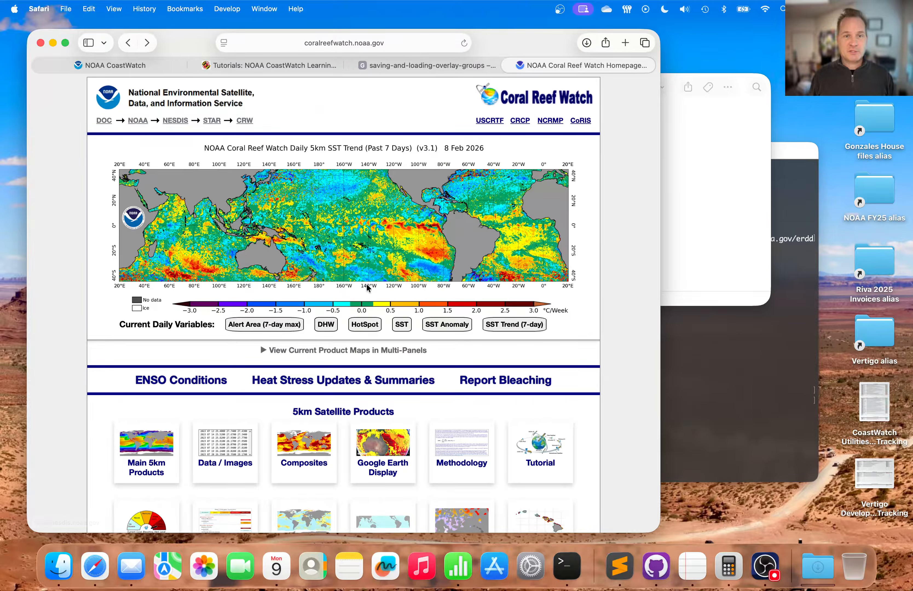
Open the 5km Data / Images page and highlight the NetCDF4 Data entry under Data Access via HTTP Server.
scroll(315, 341, "down", 5)
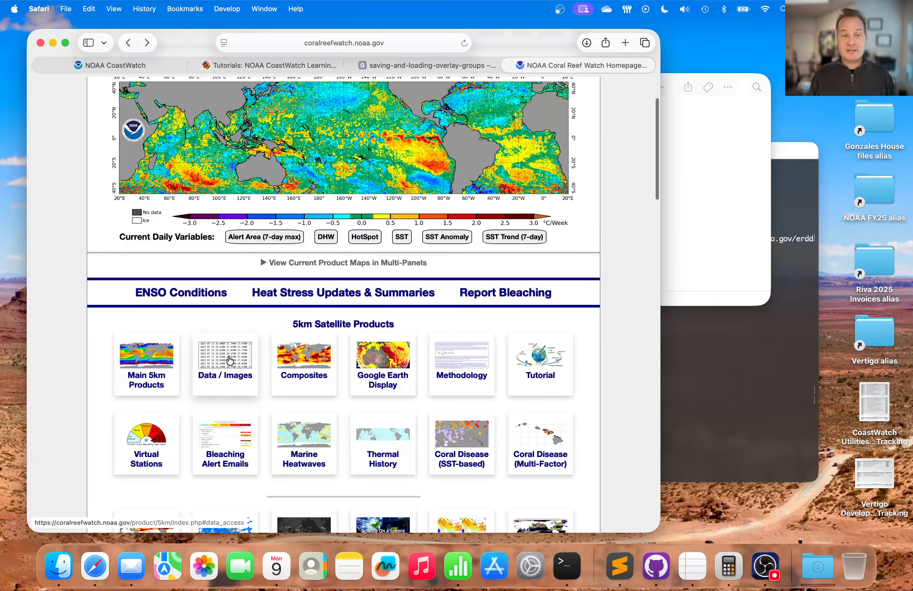
left_click(231, 359)
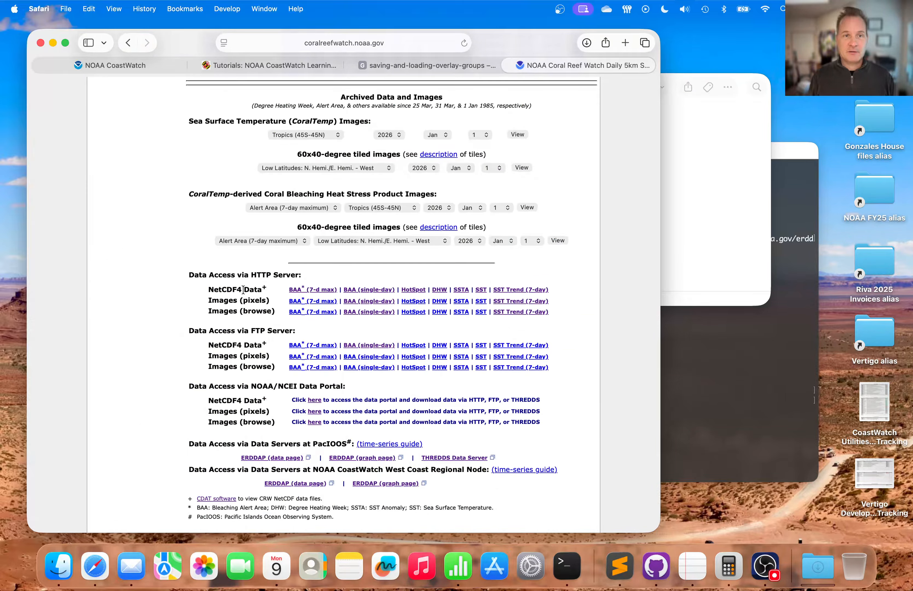
left_click_drag(189, 275, 276, 272)
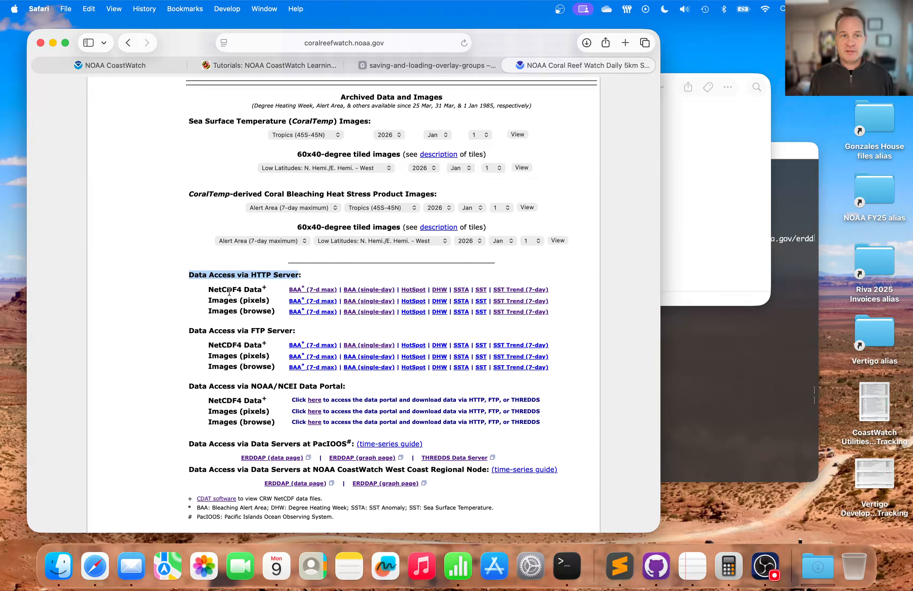
left_click_drag(209, 290, 261, 290)
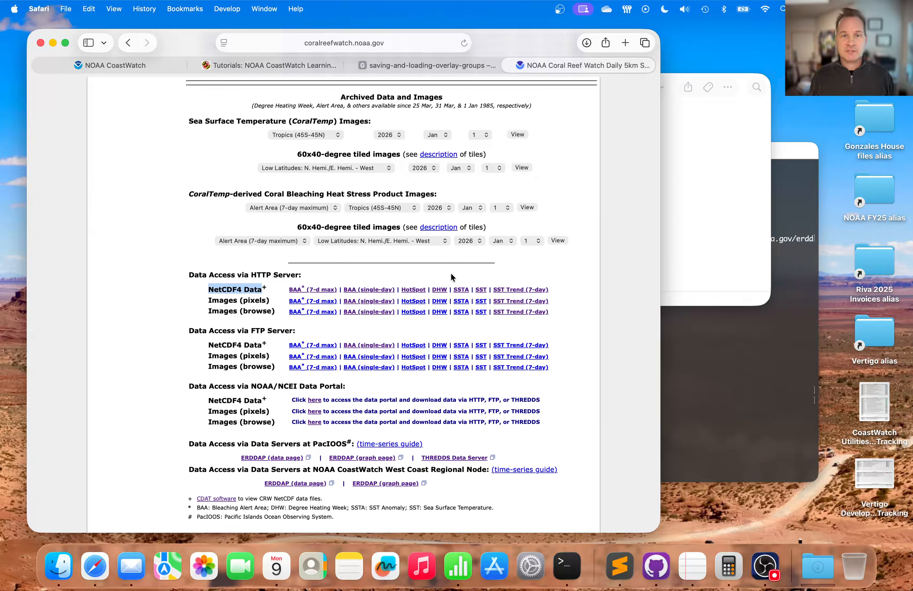
Look through the yearly folders of the SSTA NetCDF4 archive on the HTTP server, and return to the data access page.
left_click(462, 290)
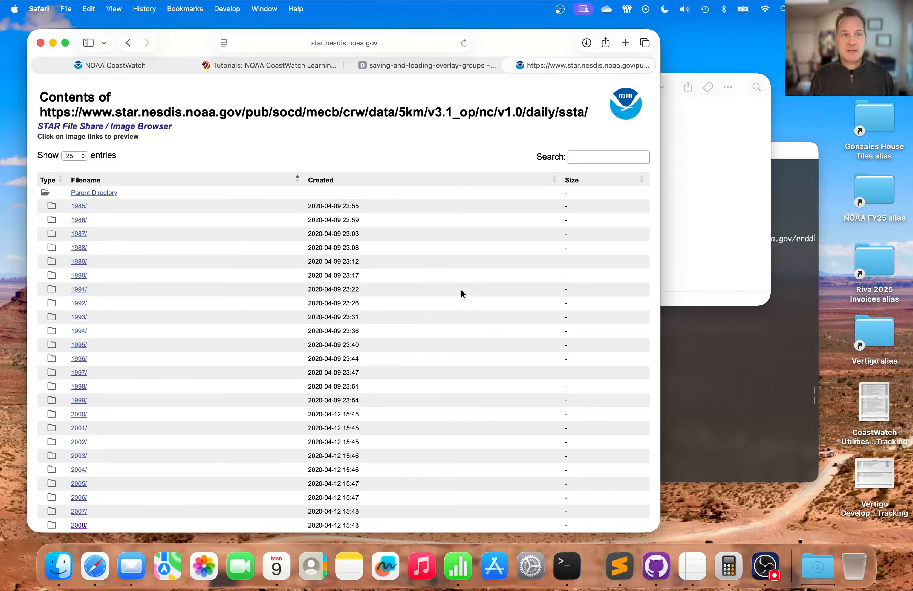
scroll(439, 253, "down", 3)
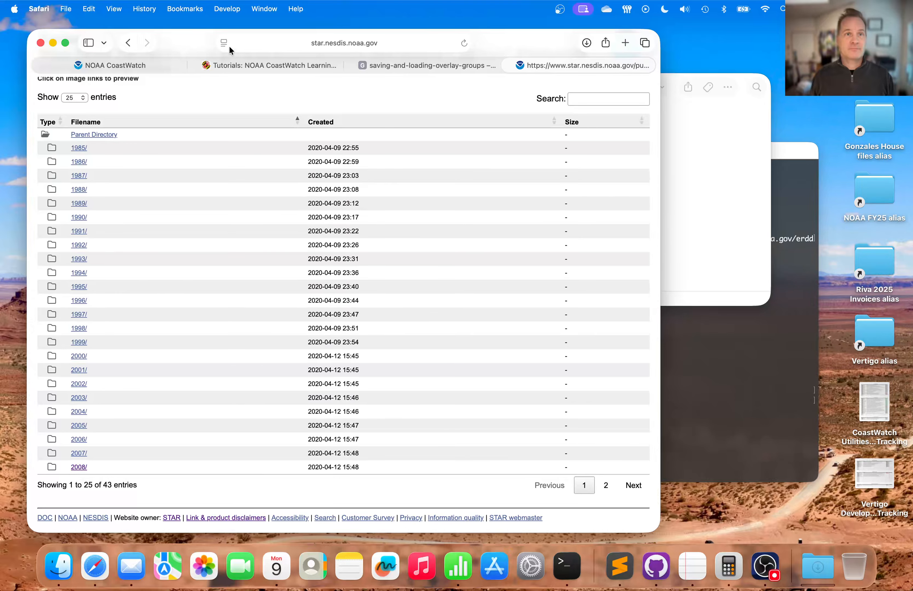
left_click(127, 43)
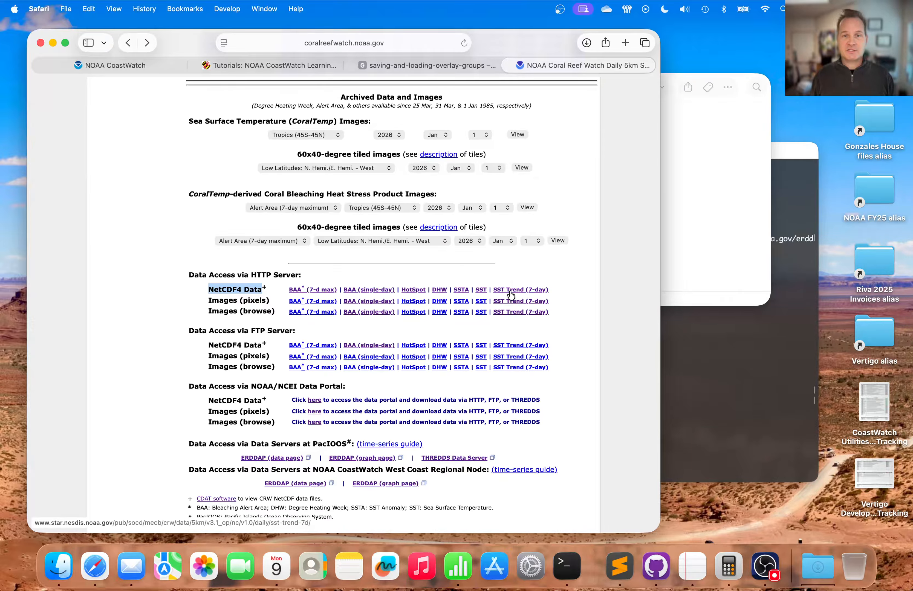
Check the downloaded SST trend and SST anomaly NetCDF files for 20260208 in Finder and Terminal, returning to Finder.
left_click(693, 199)
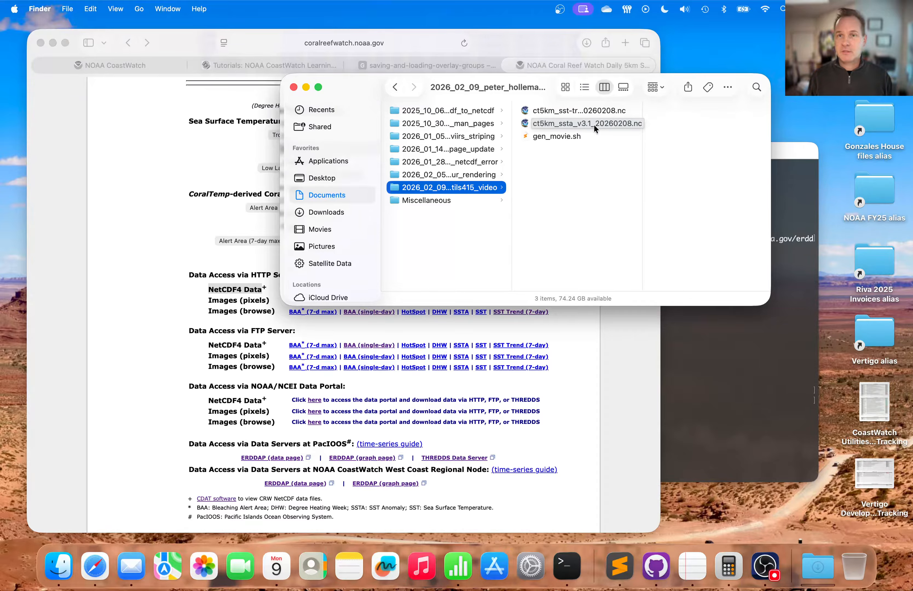
left_click(787, 296)
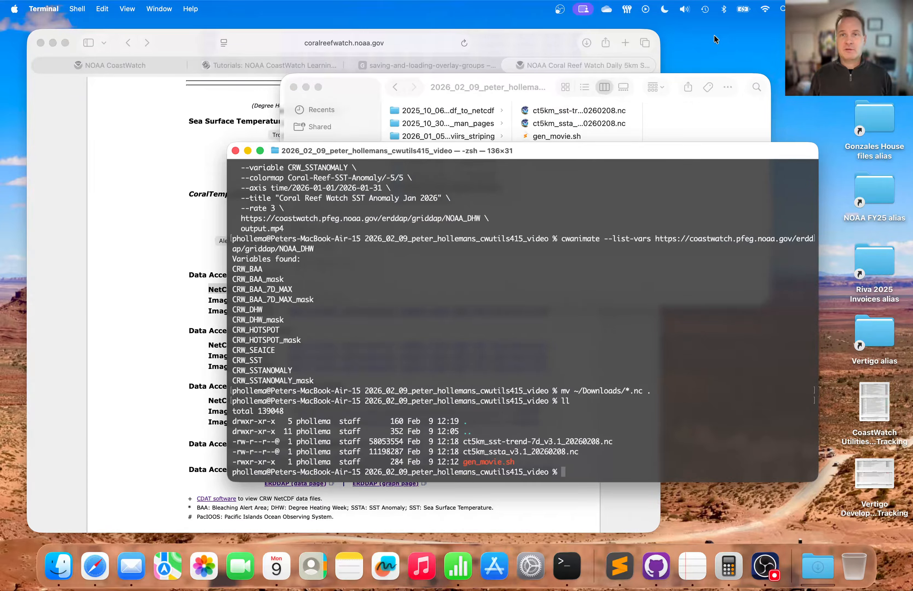
left_click(364, 79)
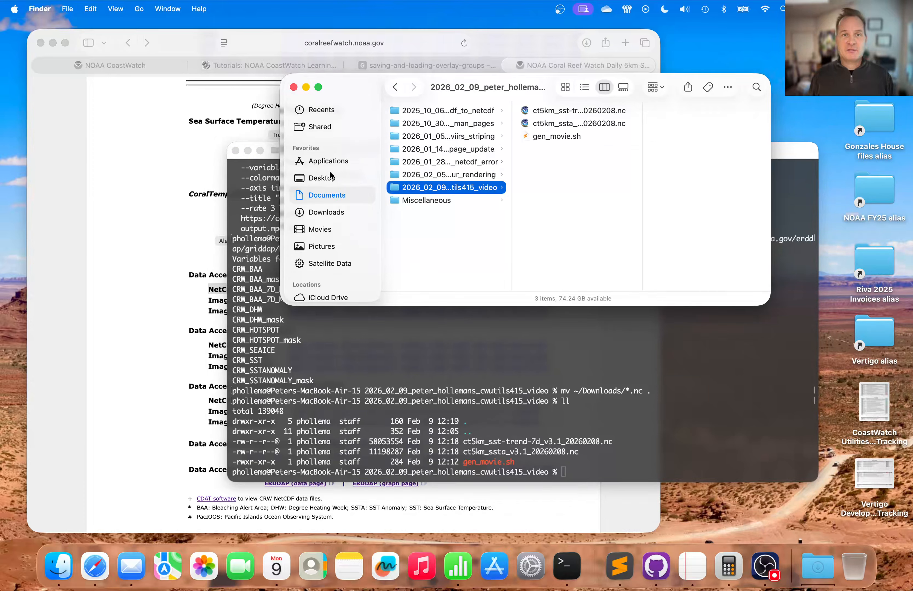
Launch the CoastWatch Data Analysis Tool from the bin folder of CoastWatch Utilities 4.1.5 in Applications.
left_click(324, 161)
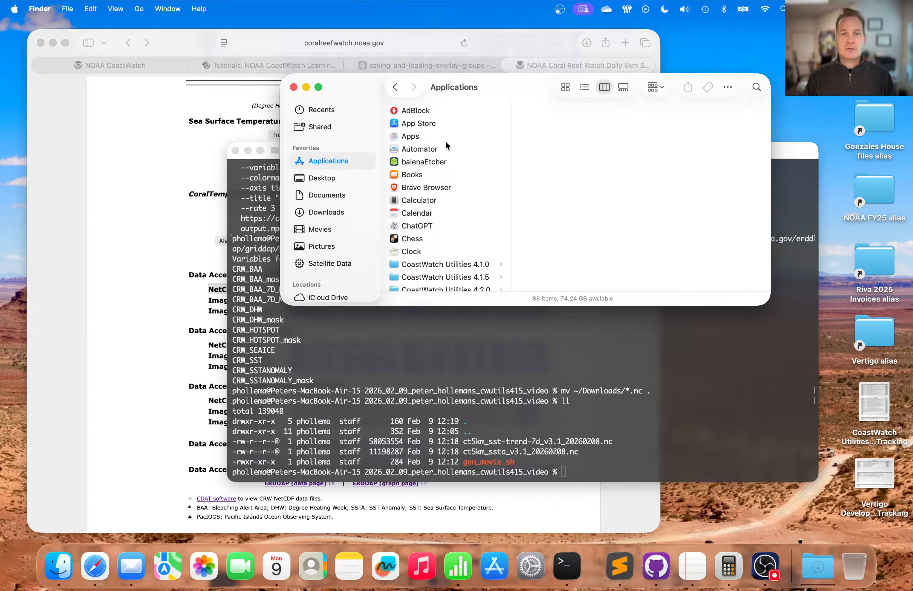
scroll(446, 145, "down", 3)
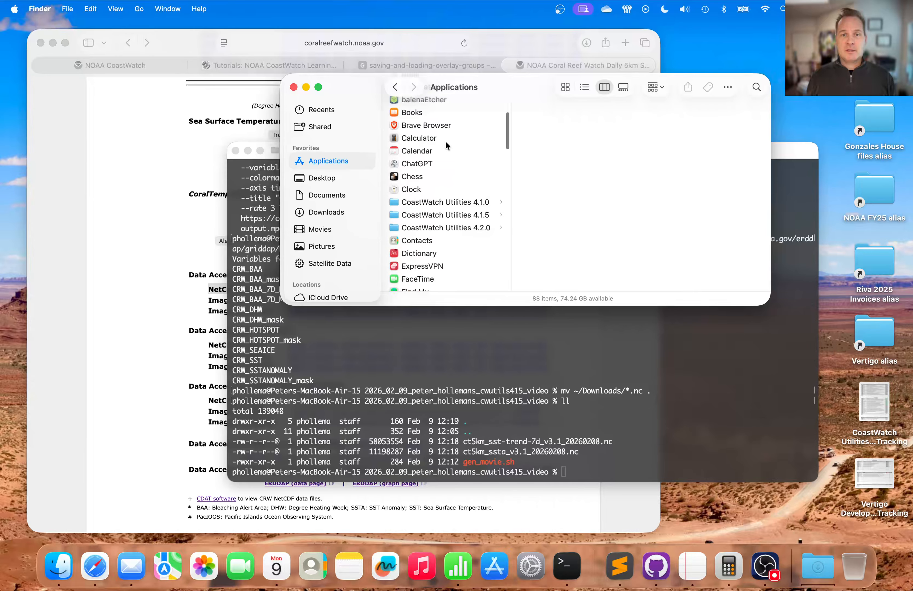
left_click(449, 214)
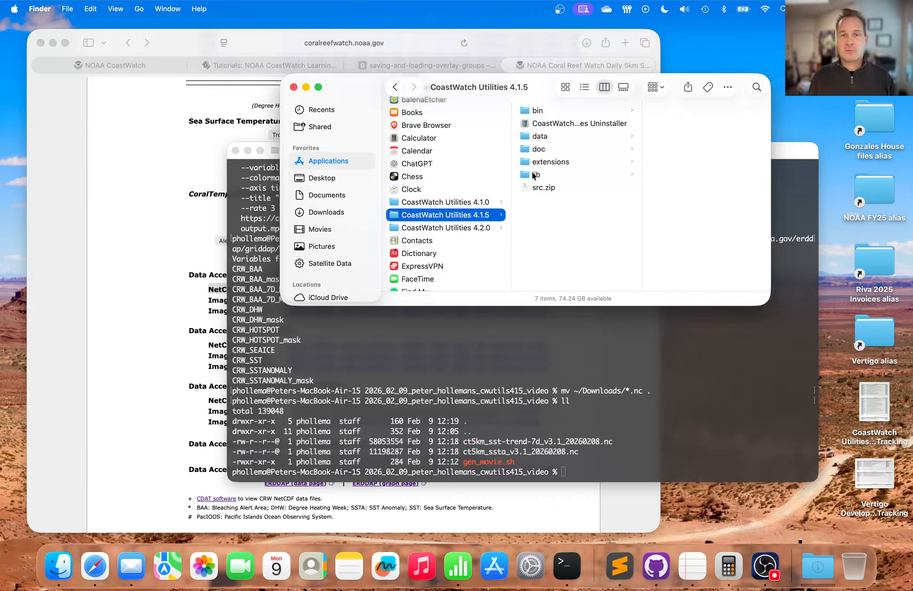
left_click(557, 111)
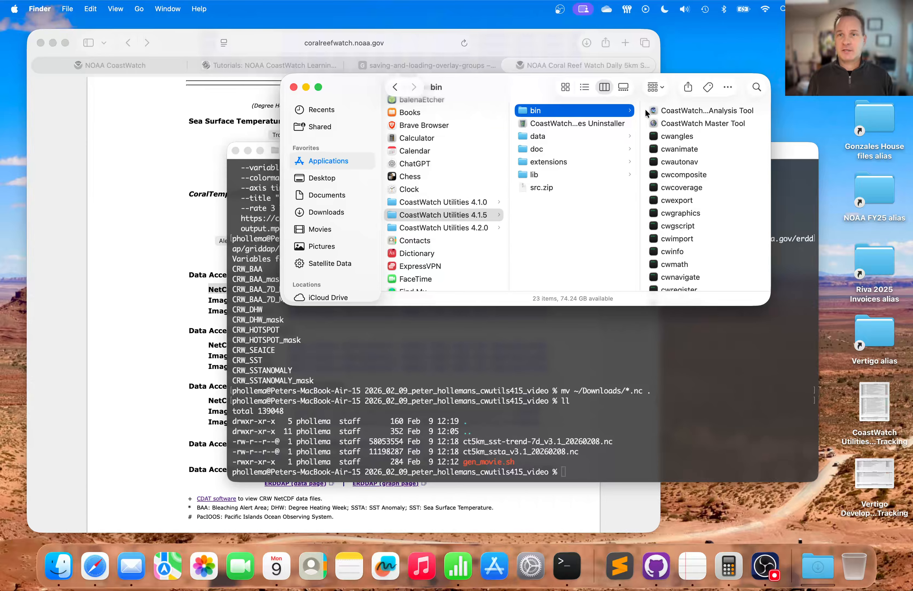
double_click(696, 110)
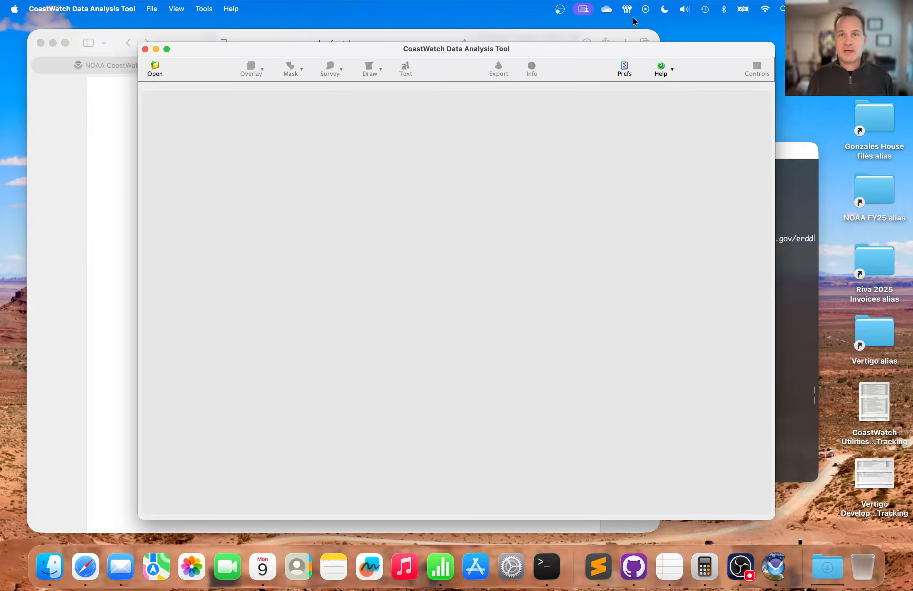
Arrange the Data Analysis Tool and Finder windows so both are accessible, and go back to the CoastWatch Utilities 4.1.5 folder in Finder.
left_click_drag(599, 46, 474, 48)
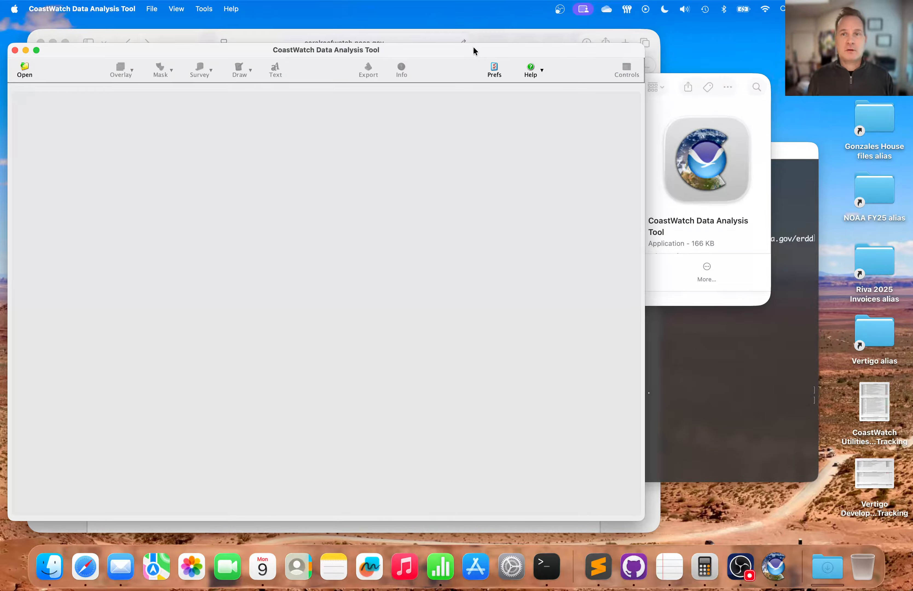
left_click(673, 75)
left_click_drag(673, 75, 757, 85)
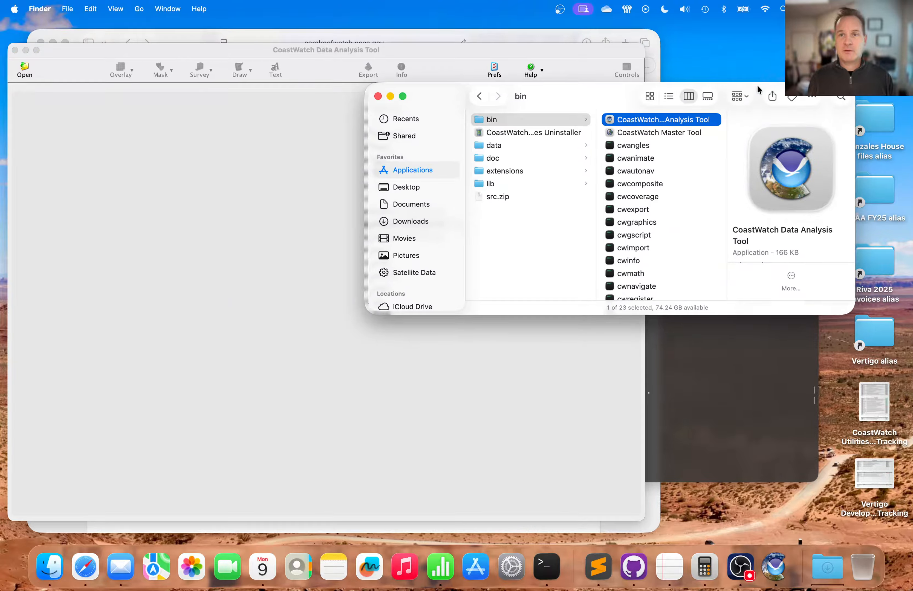
left_click(477, 97)
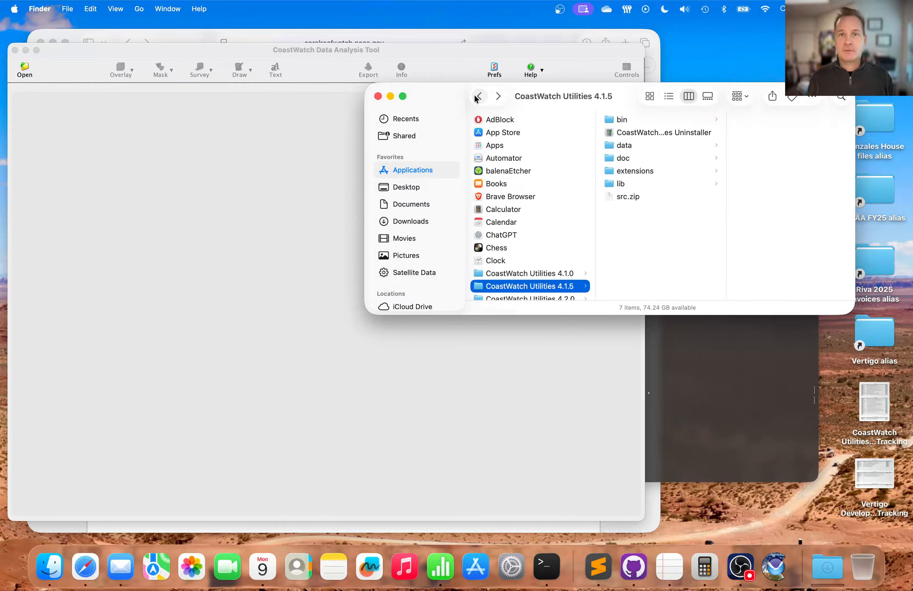
Go back to the 2026_02_09 utilities video project folder in Finder and load ct5km_ssta_v3.1_20260208.nc into the CoastWatch Data Analysis Tool's Open dialog.
left_click(477, 97)
left_click(477, 97)
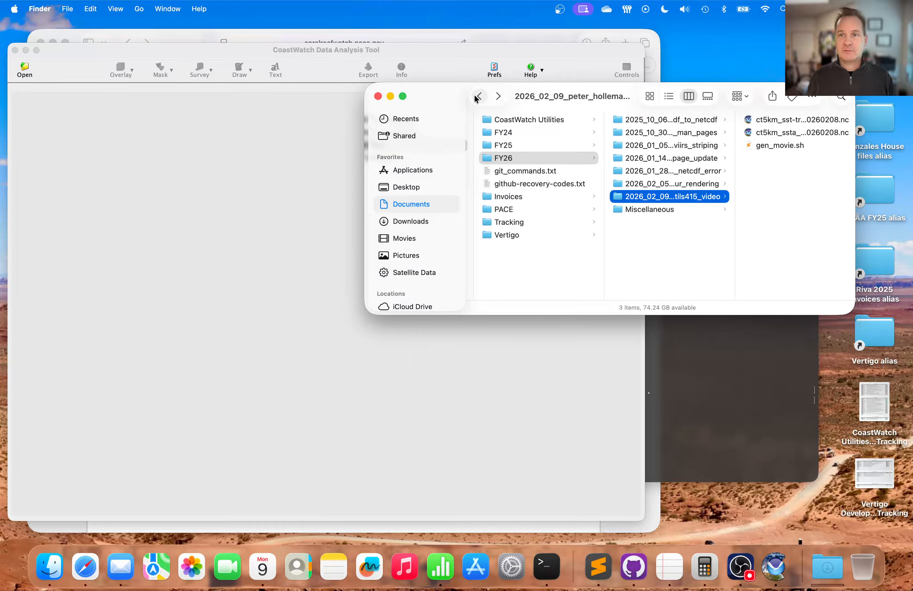
scroll(818, 178, "right", 3)
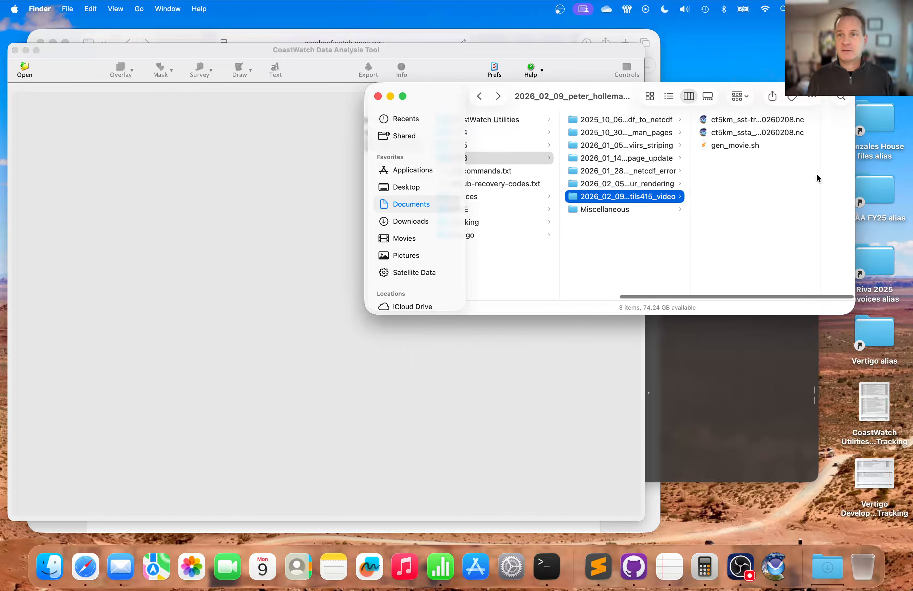
left_click(790, 133)
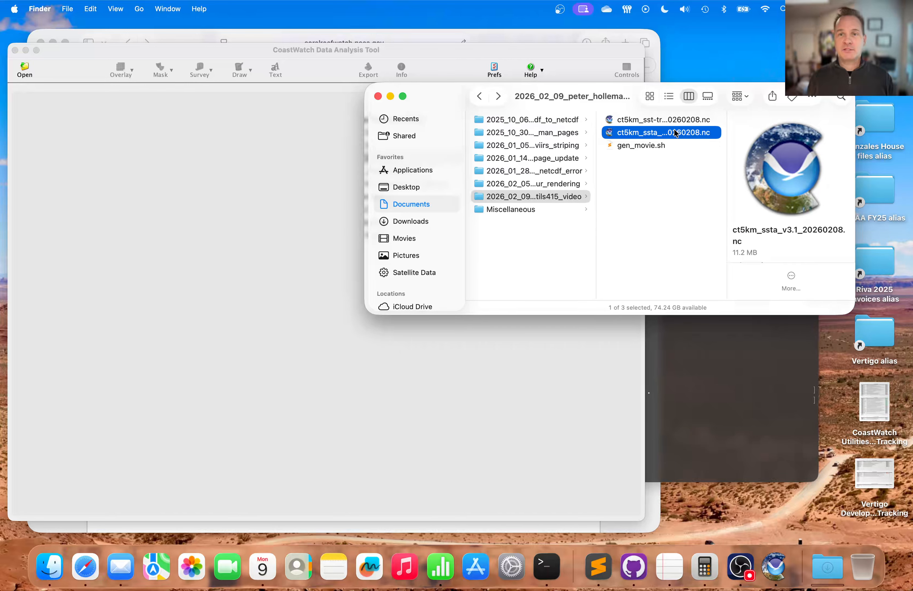
left_click_drag(674, 132, 260, 252)
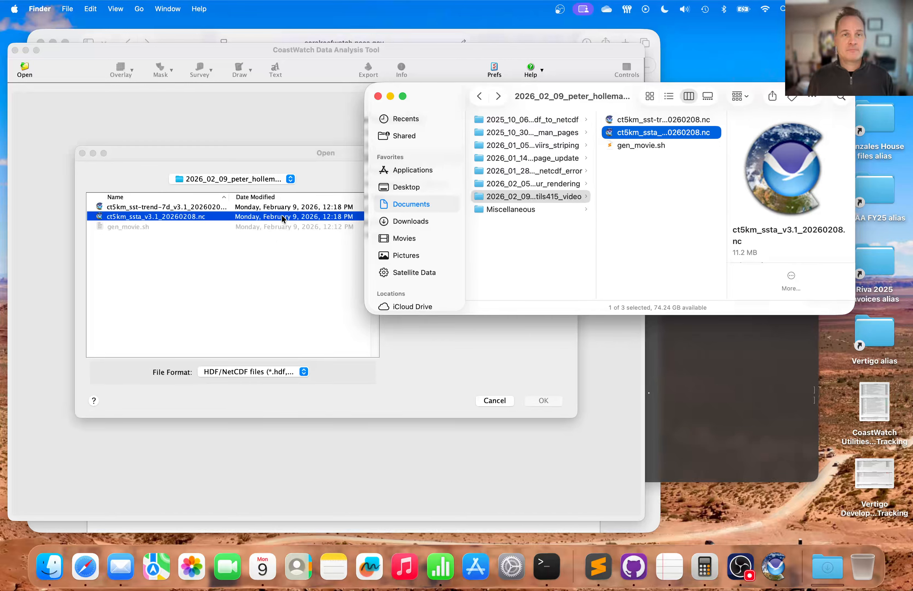
left_click(281, 154)
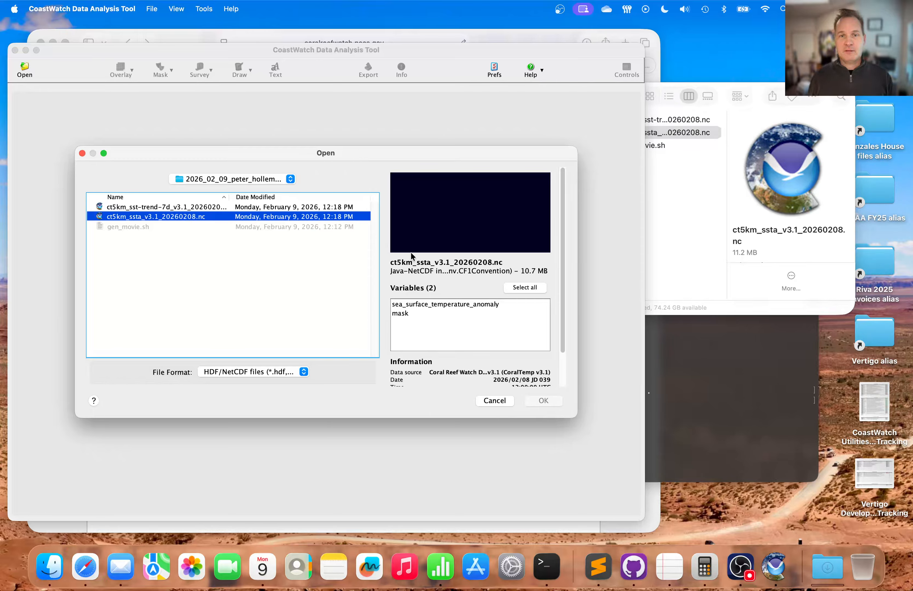
Preview the sea_surface_temperature_anomaly and mask variables, open the file with both selected, and move the tool window clear of the desktop's edge.
left_click(429, 304)
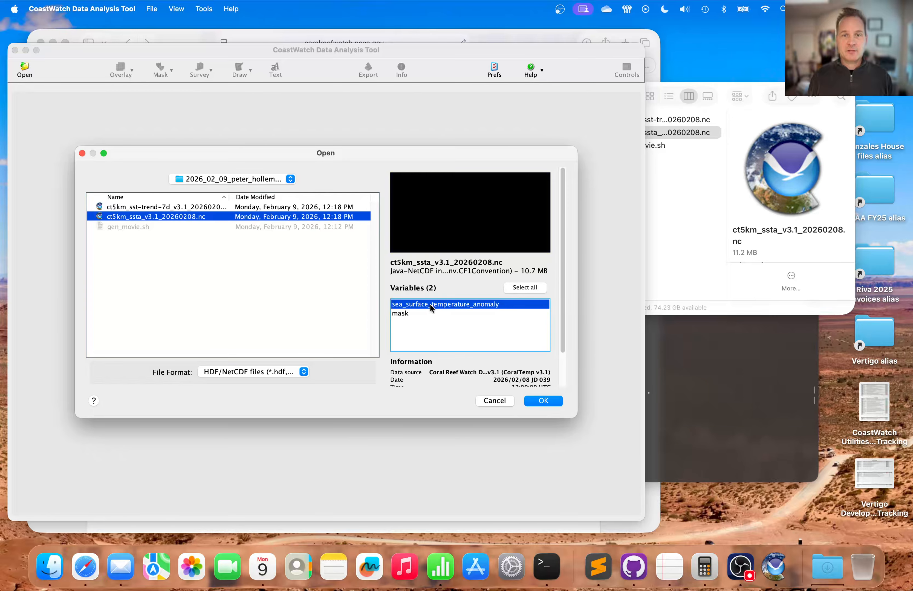
left_click(404, 314)
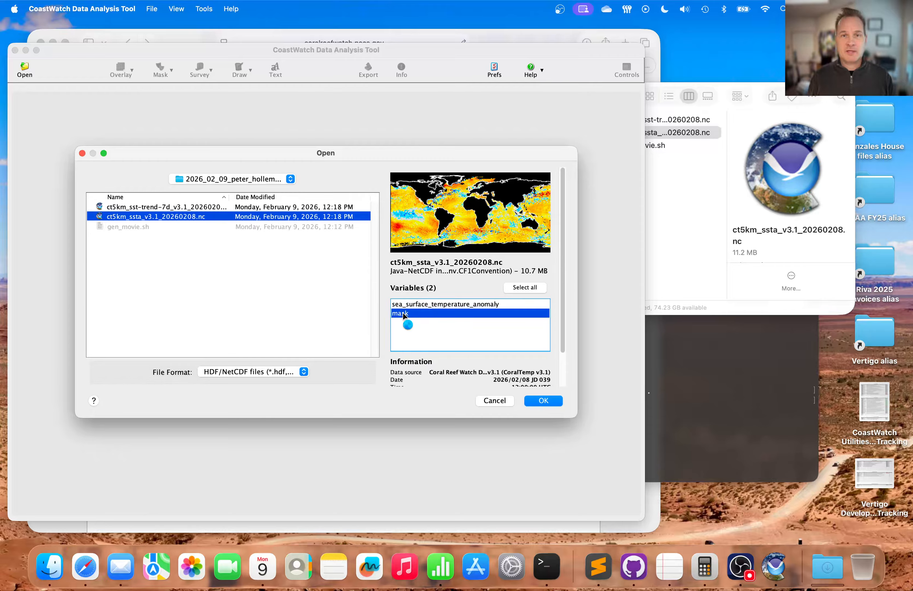
left_click(422, 305)
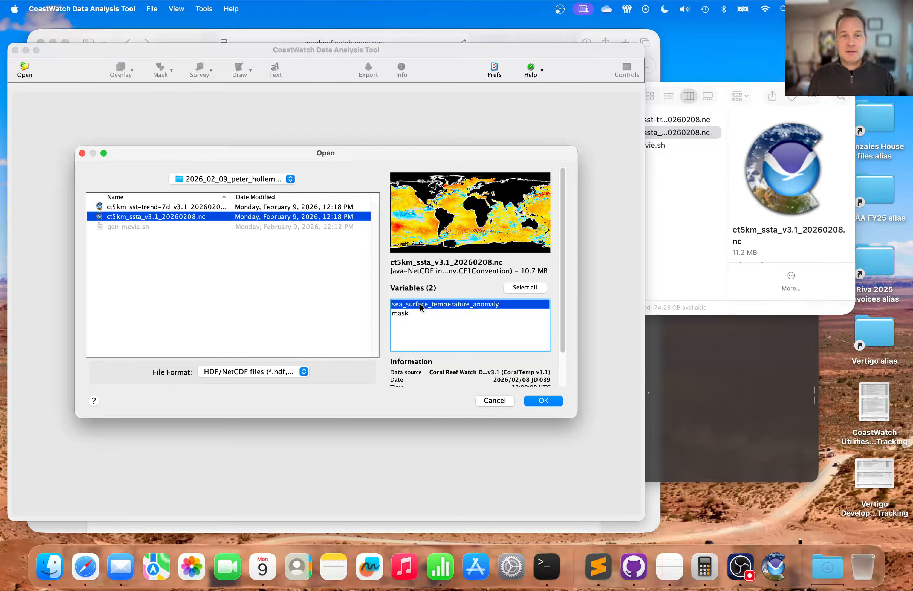
left_click(517, 287)
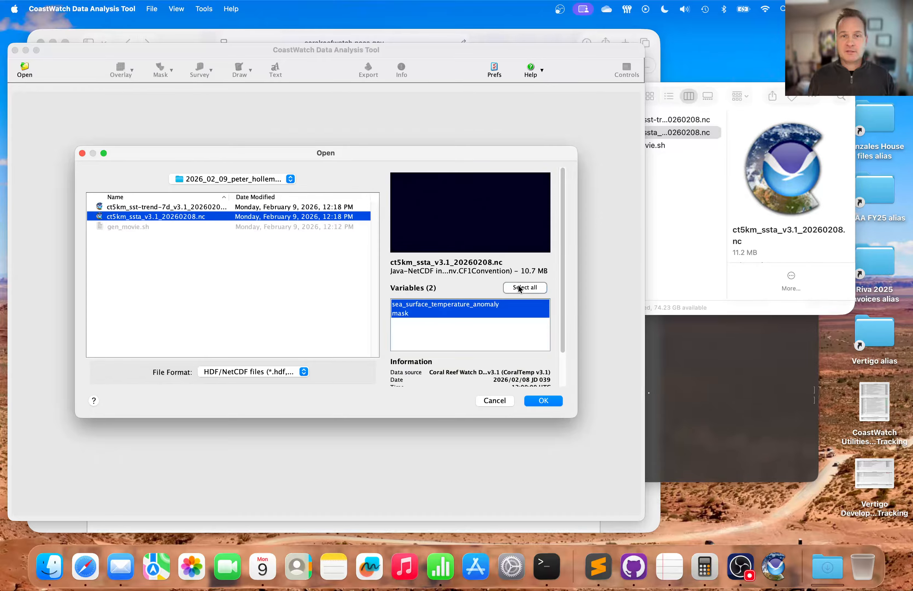
left_click(544, 403)
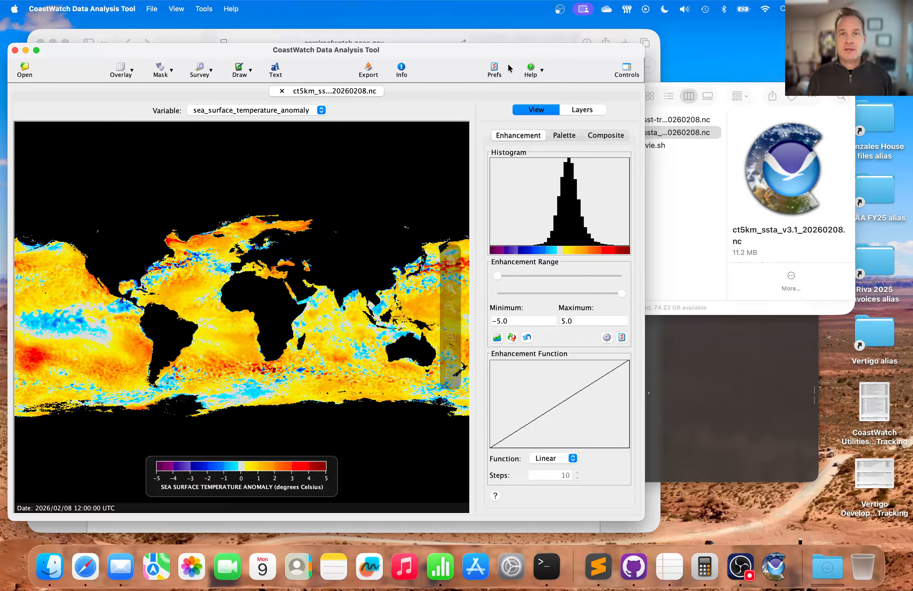
left_click_drag(502, 51, 634, 15)
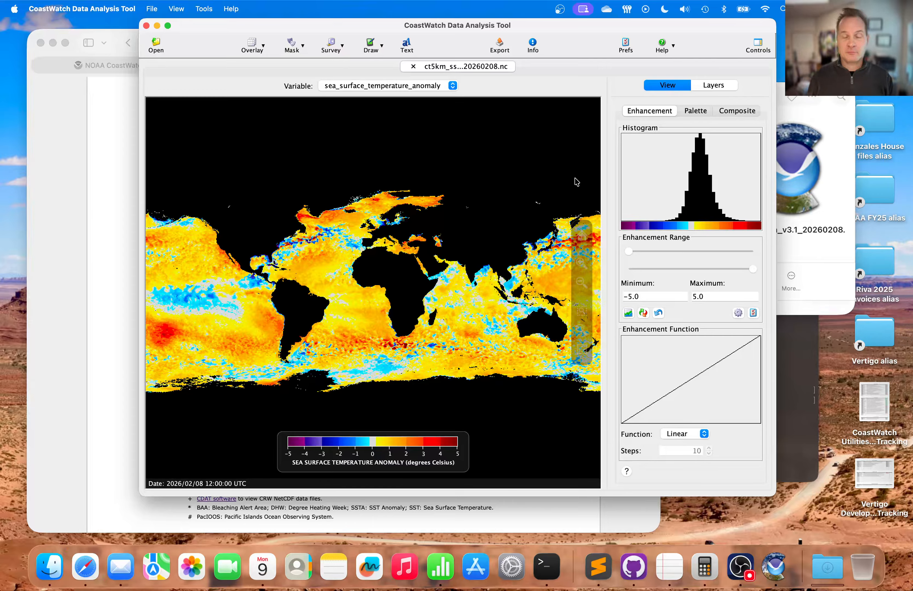
Examine the enhancement preferences for the sea_surface_temperature_anomaly variable, including its assigned palette, units and range.
left_click(626, 44)
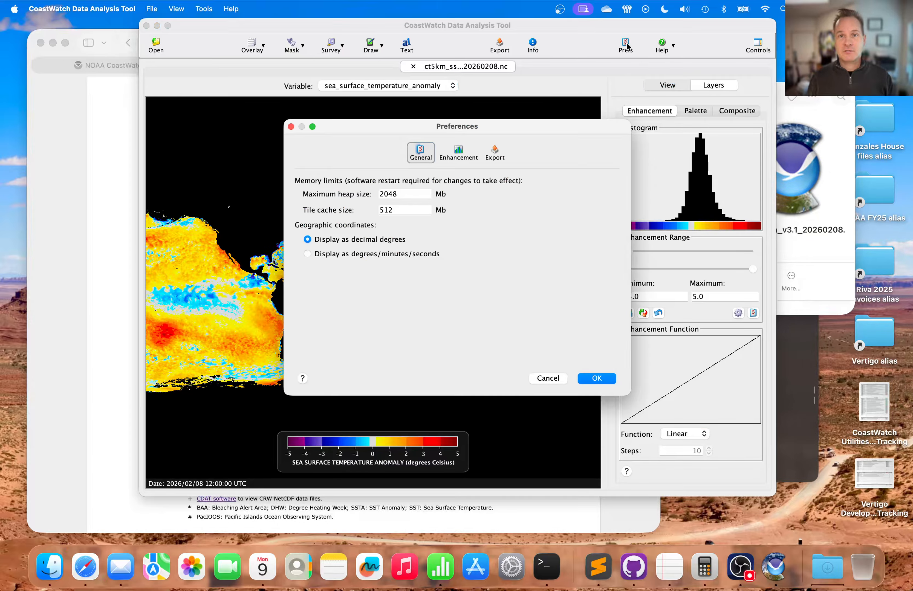
left_click(459, 153)
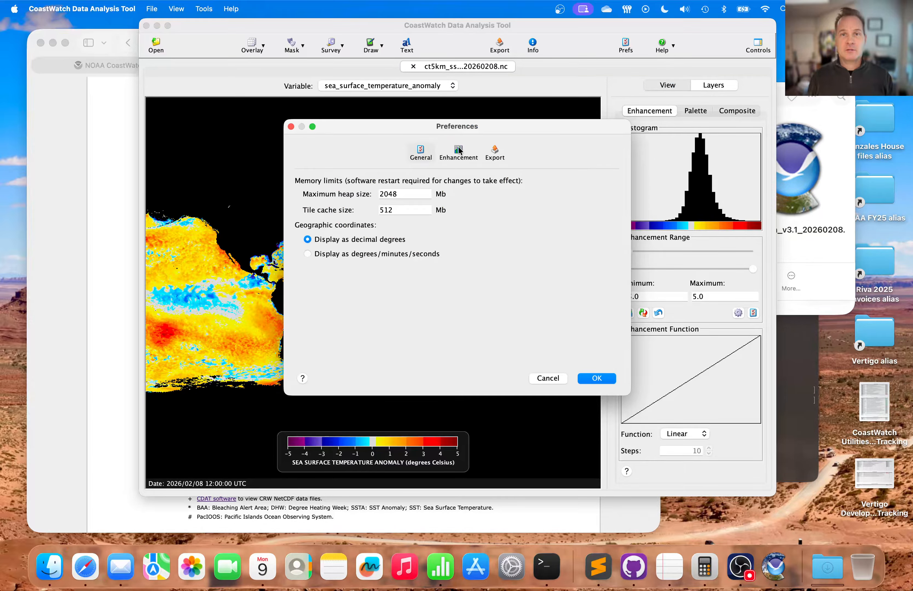
scroll(347, 291, "down", 3)
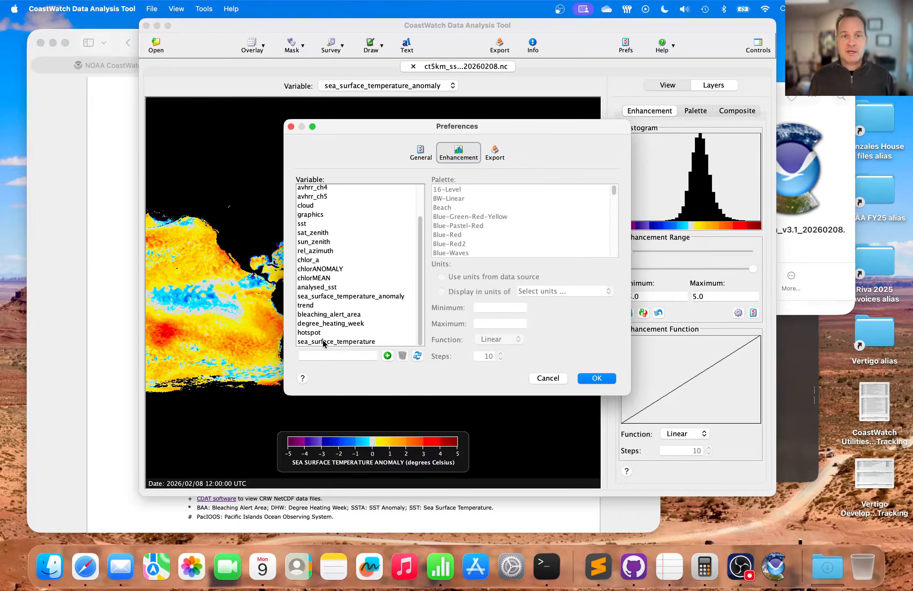
left_click(323, 296)
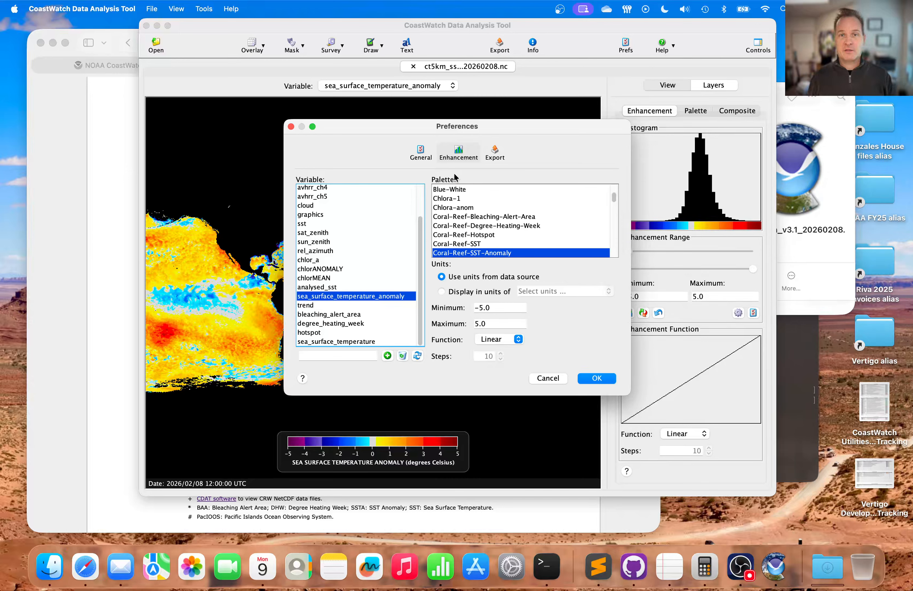
scroll(478, 212, "down", 3)
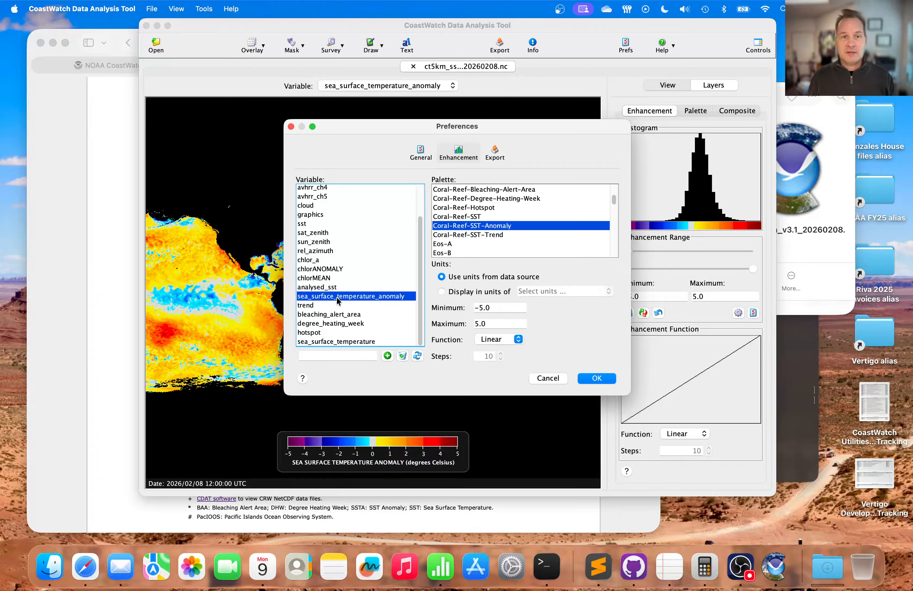
Review the enhancement preferences of the other Coral Reef variables from analysed_sst to sea_surface_temperature, and cancel the preferences without changes.
left_click(330, 305)
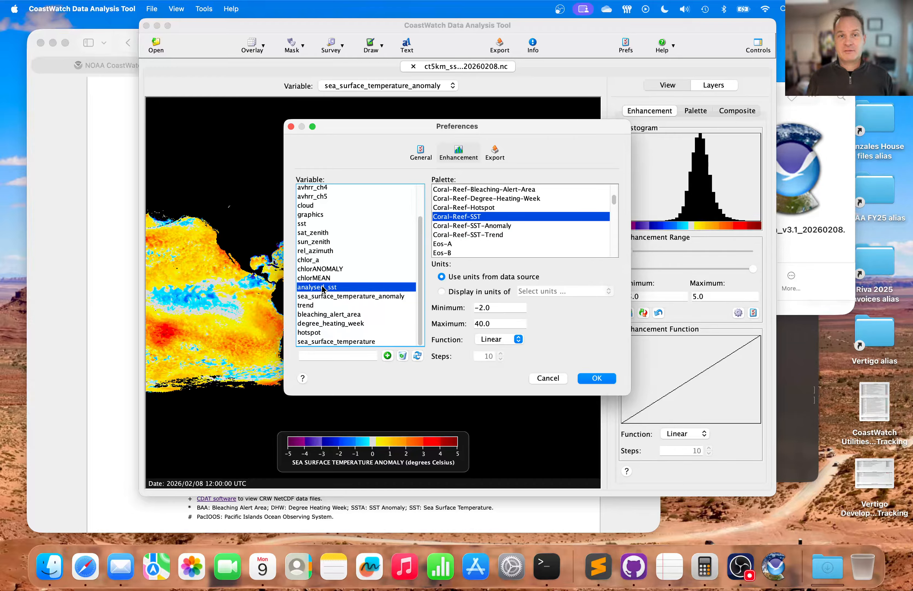
key("Down")
key("Down")
key("Down")
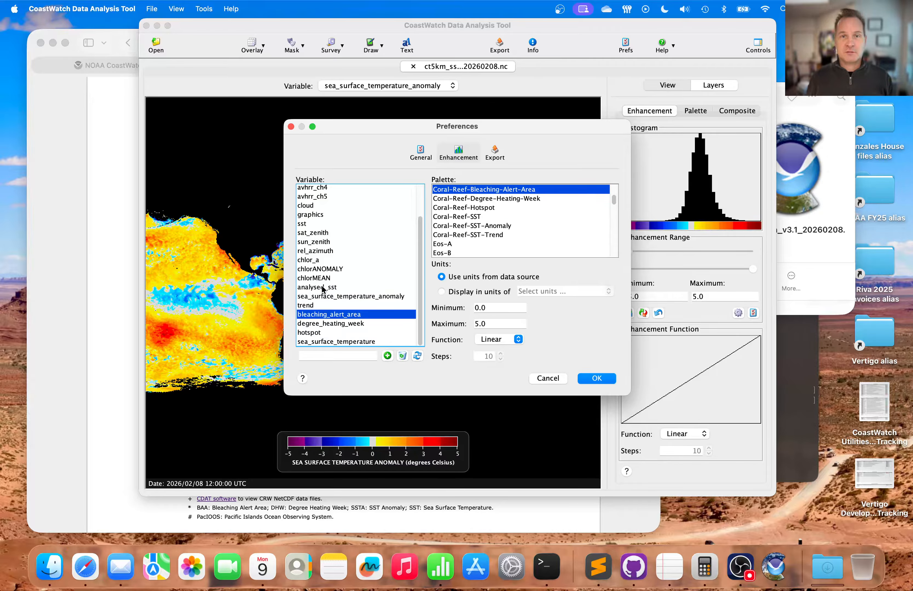
key("Down")
key("Down")
key("Down")
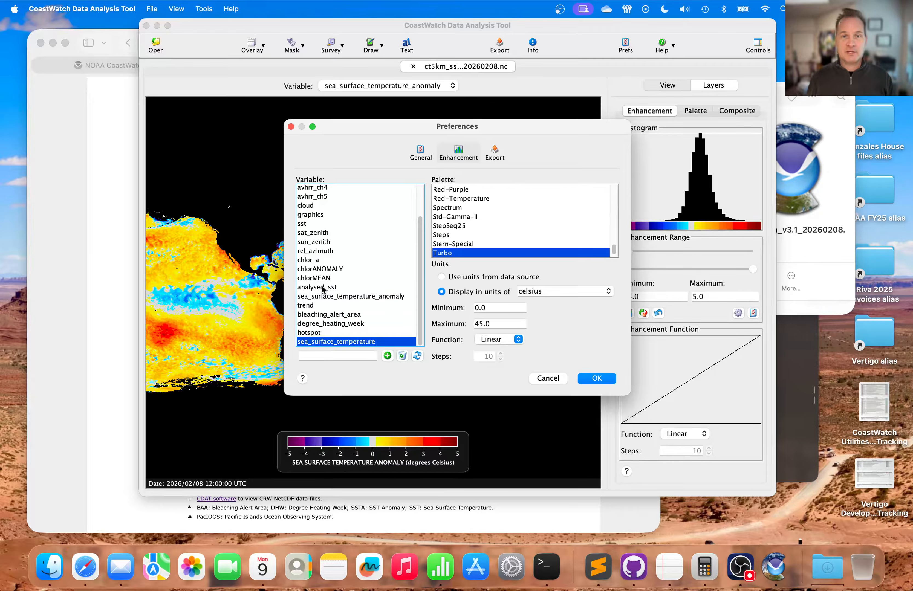
key("Up")
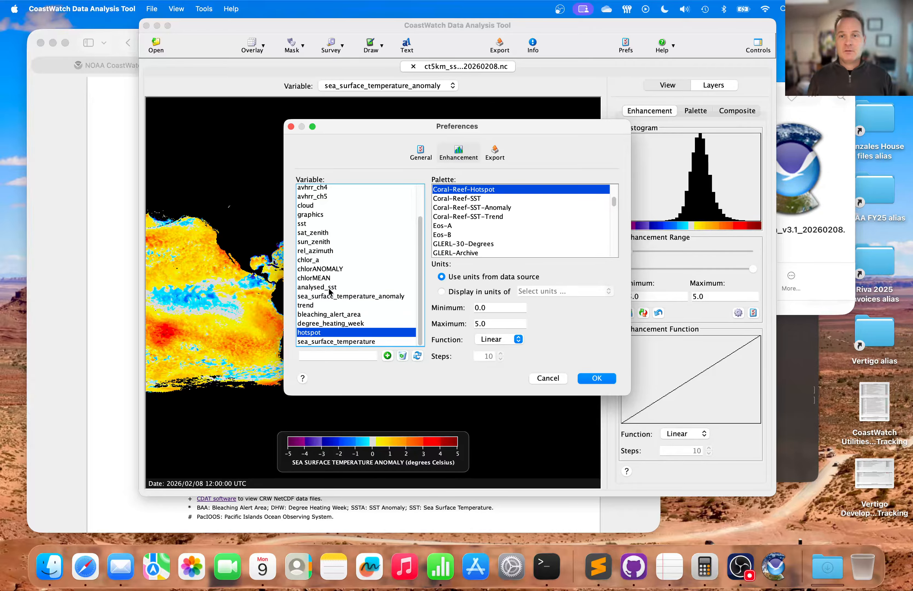
left_click(548, 378)
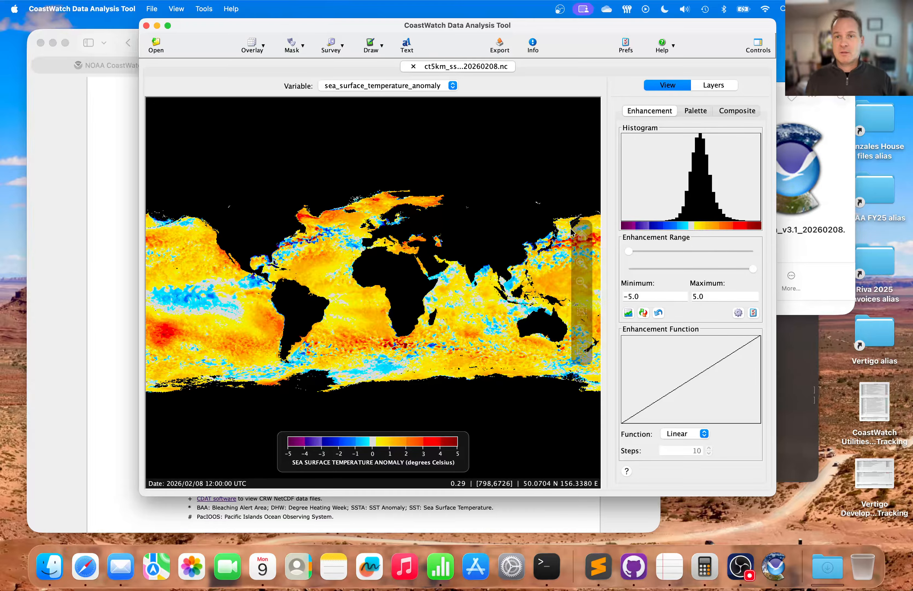
In Safari, go back to the Coral Reef Watch homepage, open the SST Anomaly product page to compare its map, and return to the Data Analysis Tool.
left_click(112, 28)
scroll(375, 167, "up", 10)
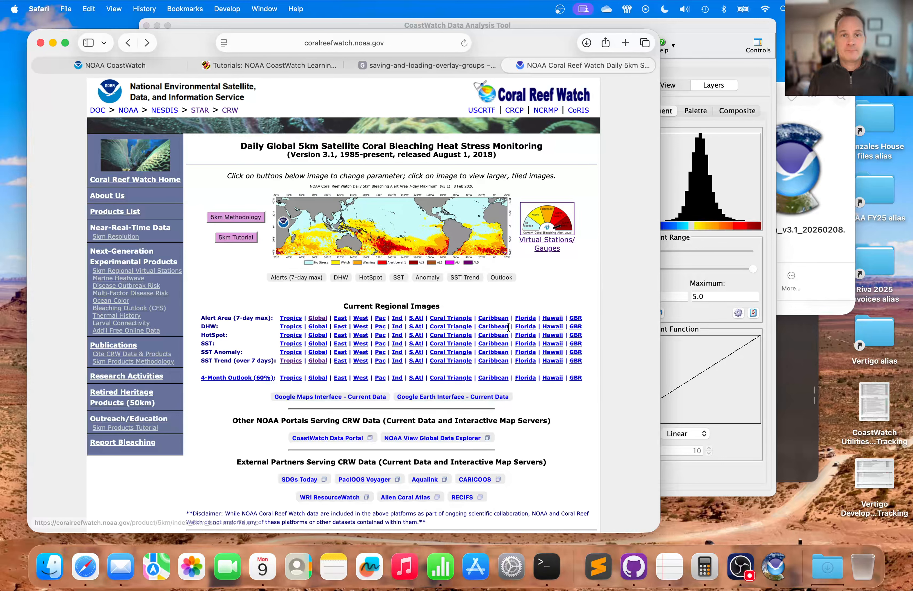
left_click(127, 42)
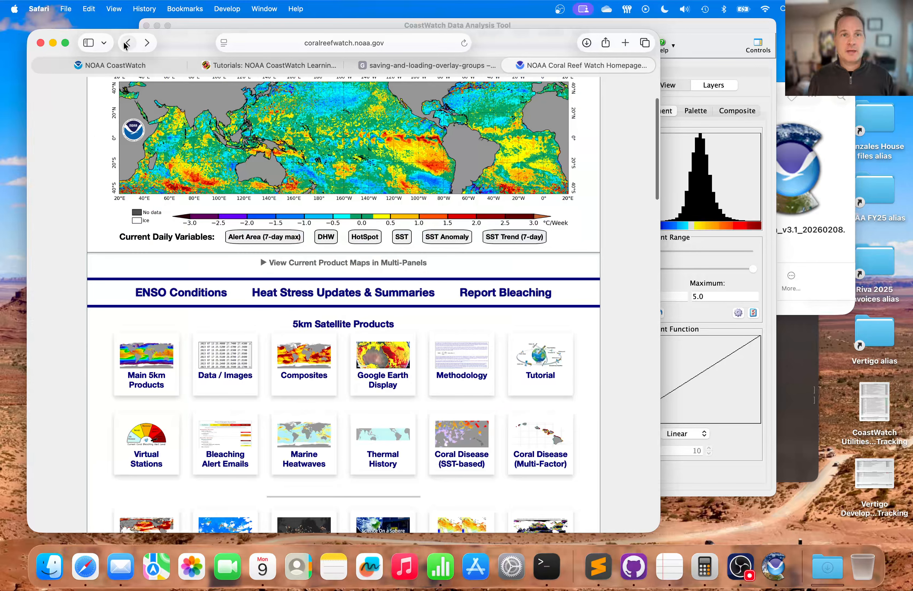
scroll(441, 230, "up", 3)
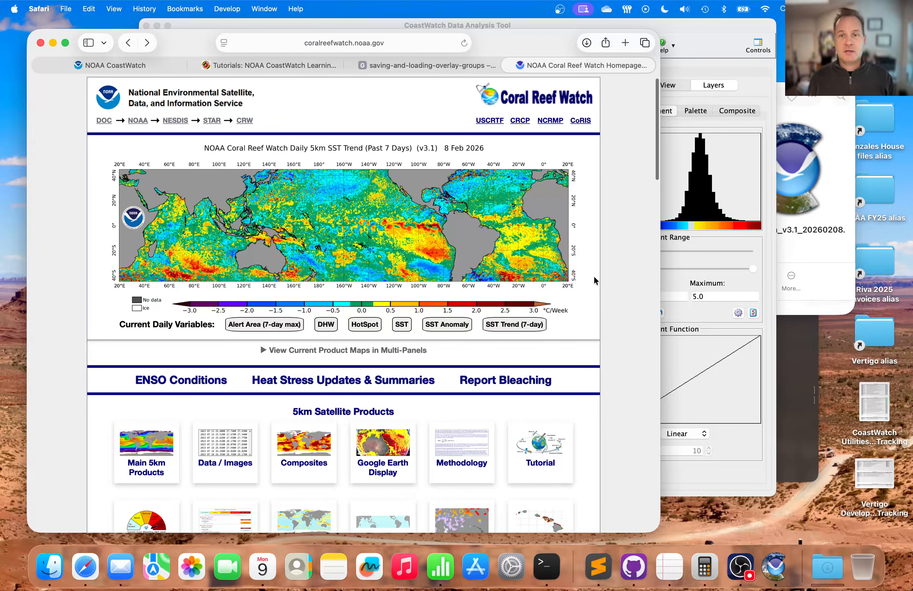
left_click(712, 242)
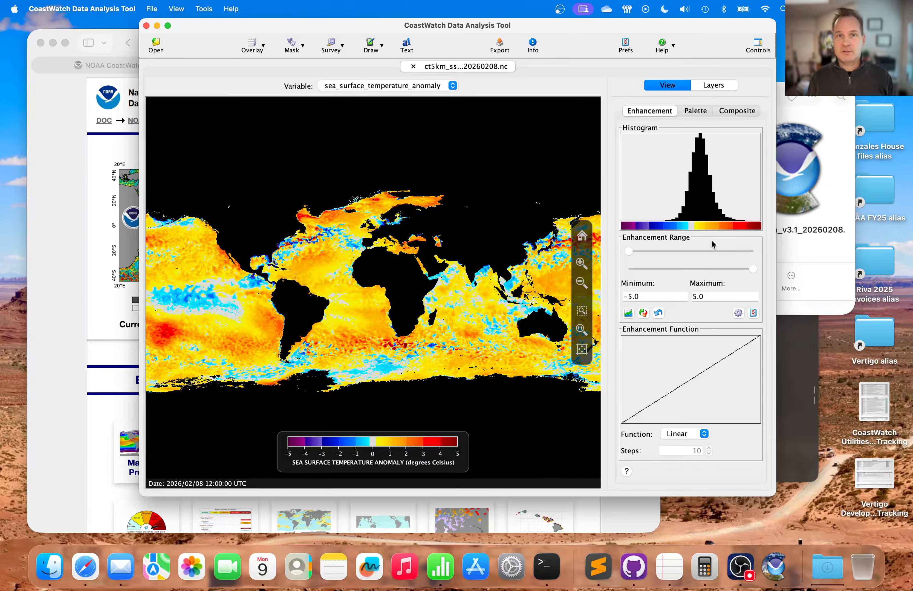
left_click(117, 36)
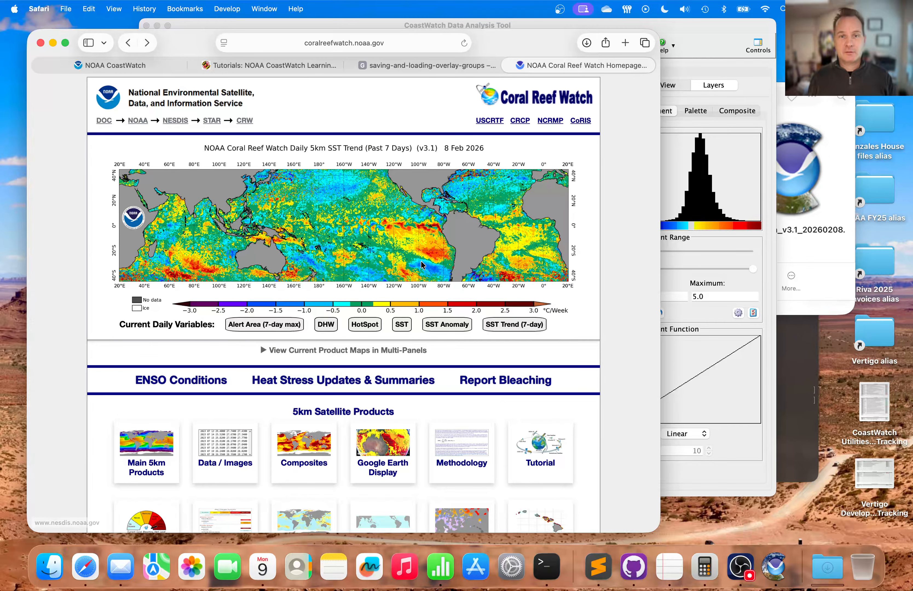
mouse_move(449, 327)
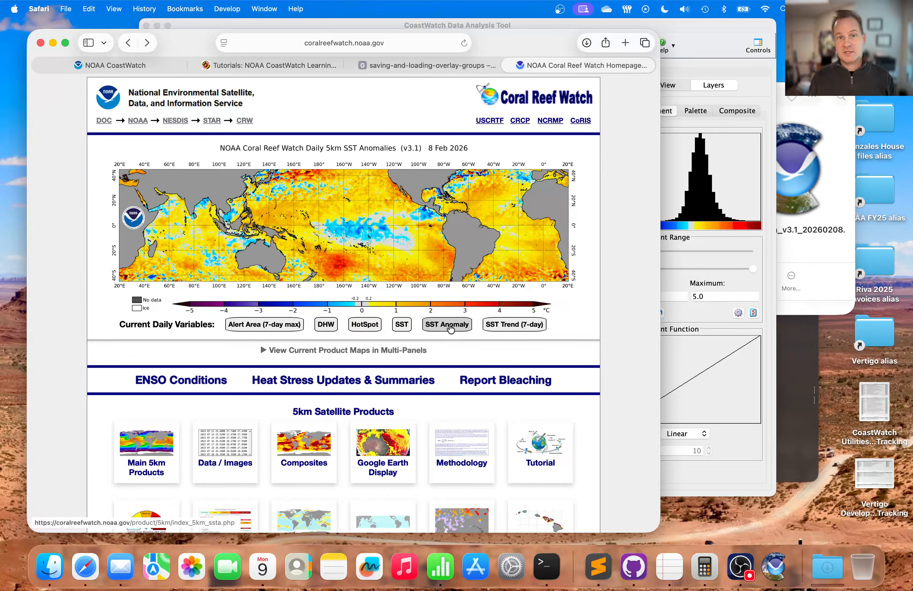
left_click(450, 327)
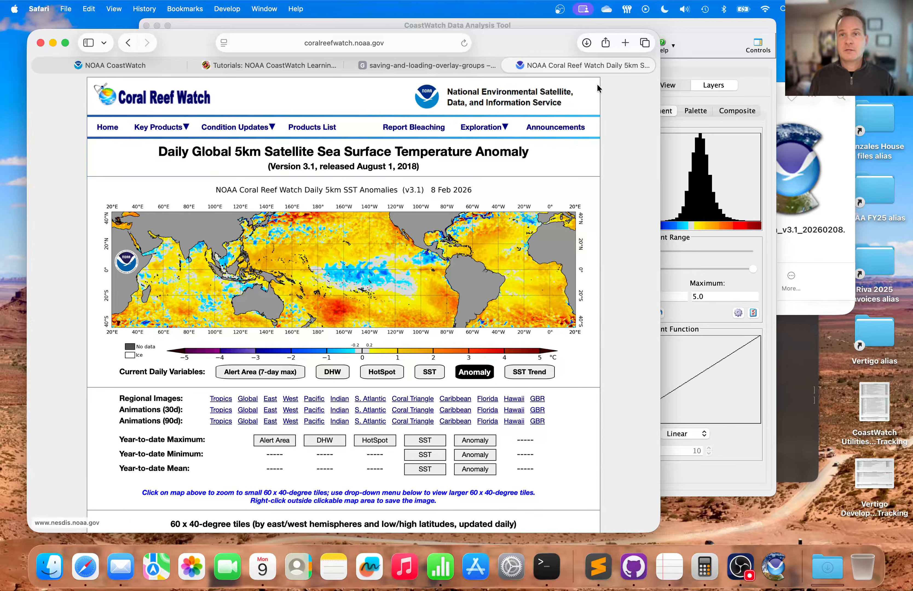
left_click(682, 35)
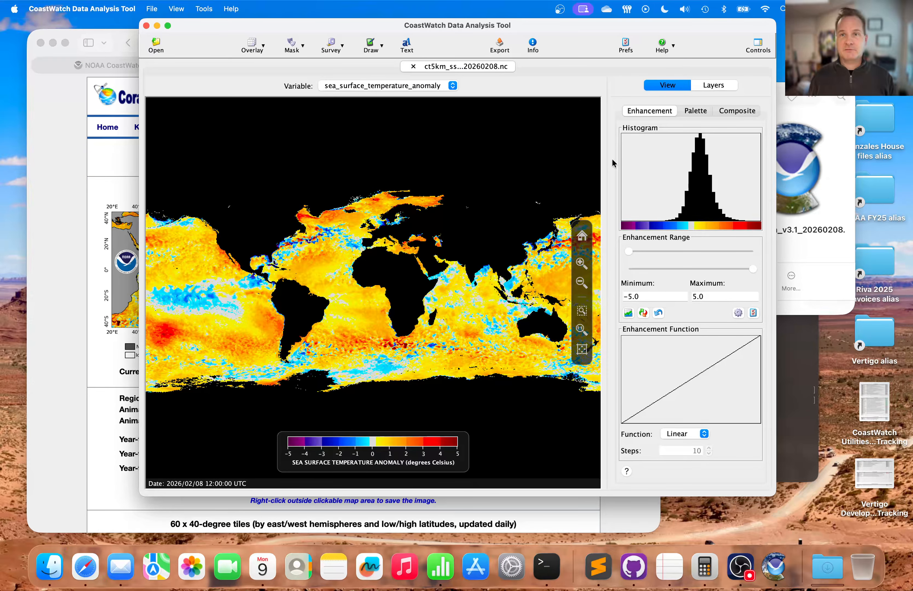
Load the saved overlay group Coral Reef - SST Anomaly onto the sea surface temperature anomaly map.
left_click(714, 86)
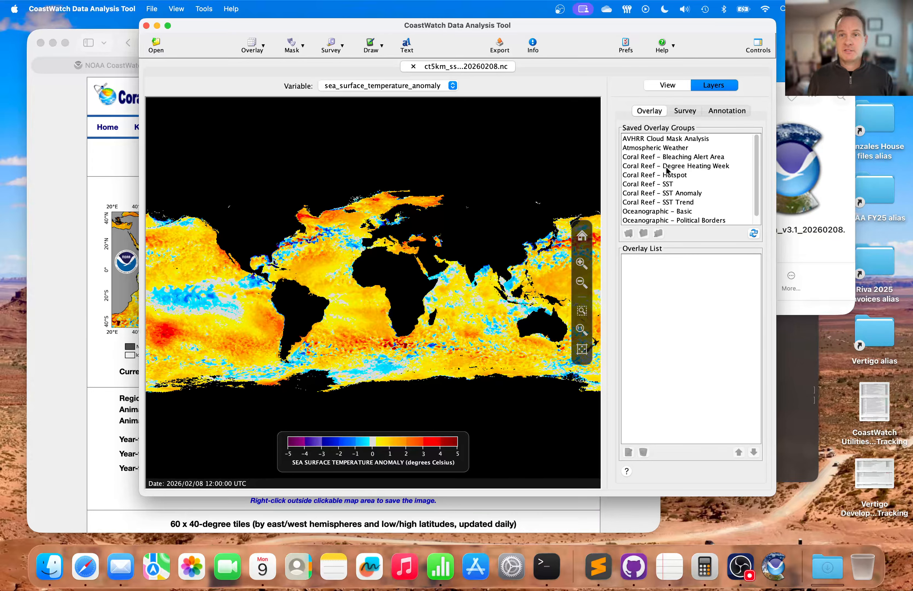
left_click(685, 194)
double_click(715, 196)
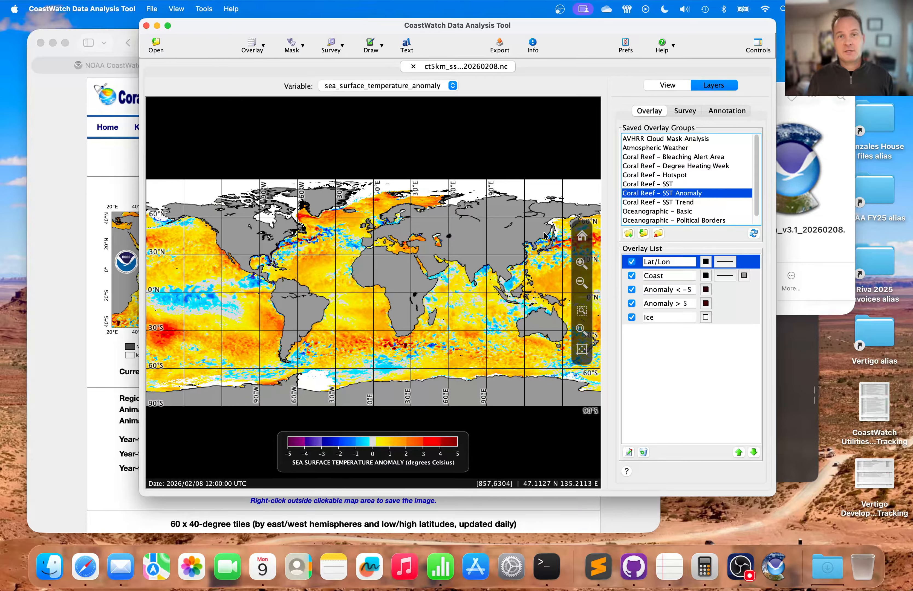
Hide the Coast and Lat/Lon overlays to see their effect on the map, and show both again.
left_click(755, 275)
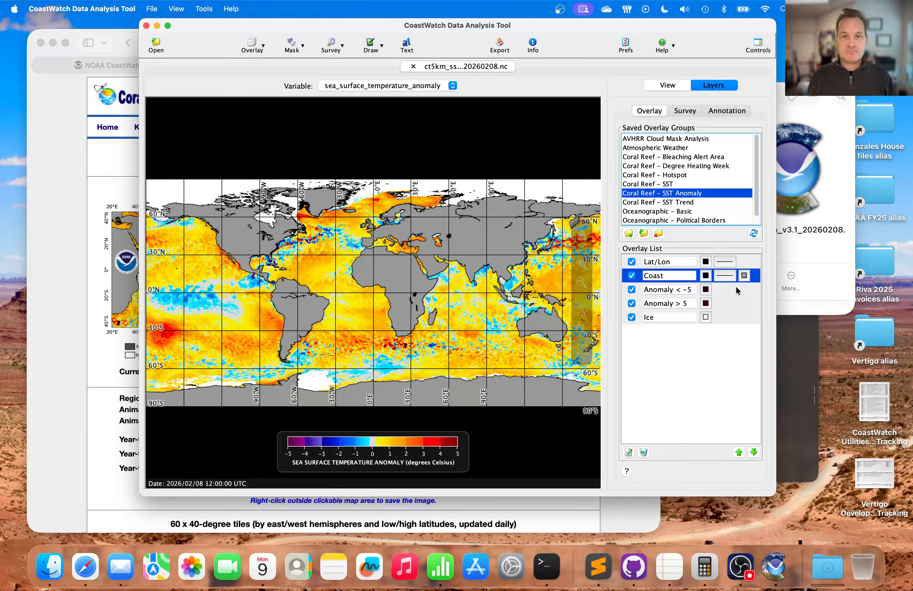
left_click(632, 276)
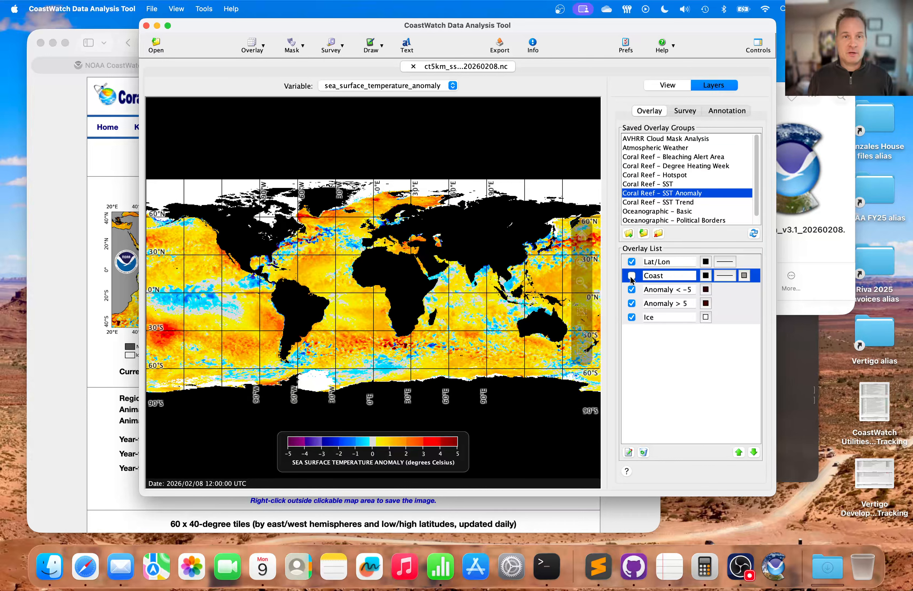
left_click(632, 276)
left_click(632, 276)
left_click(632, 263)
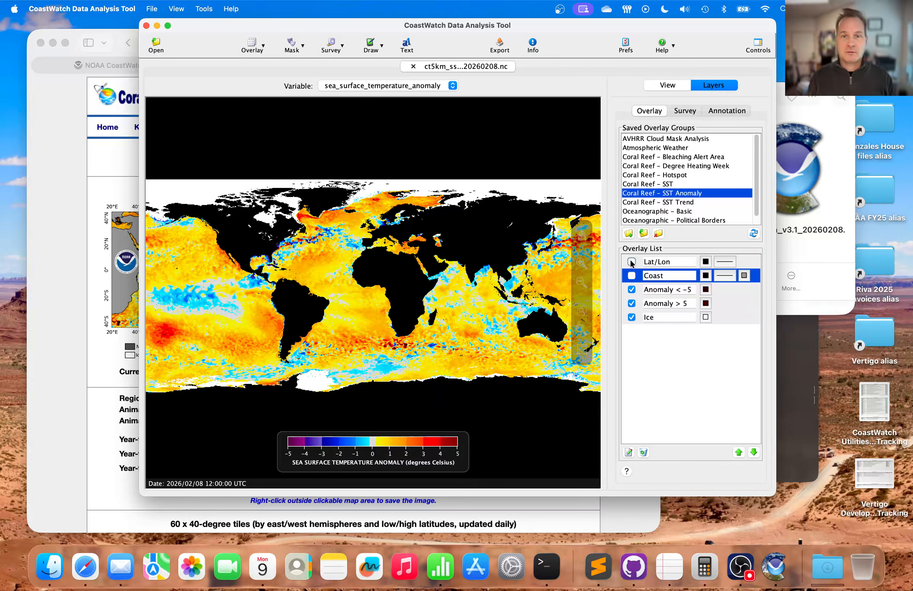
left_click(632, 262)
left_click(632, 276)
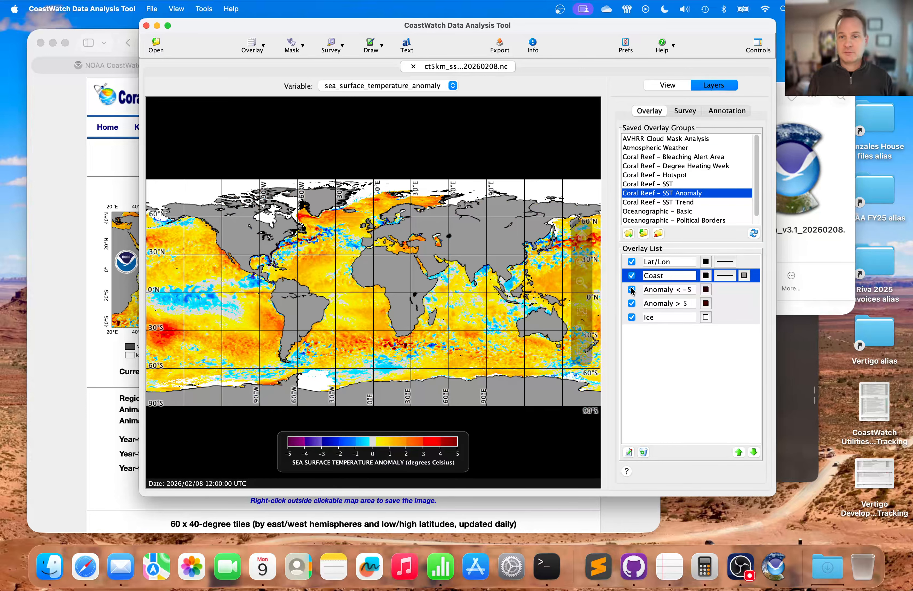
Hide and reshow the Ice overlay to check its effect, inspect its bitmask properties, and cancel without changes.
left_click(632, 317)
left_click(633, 318)
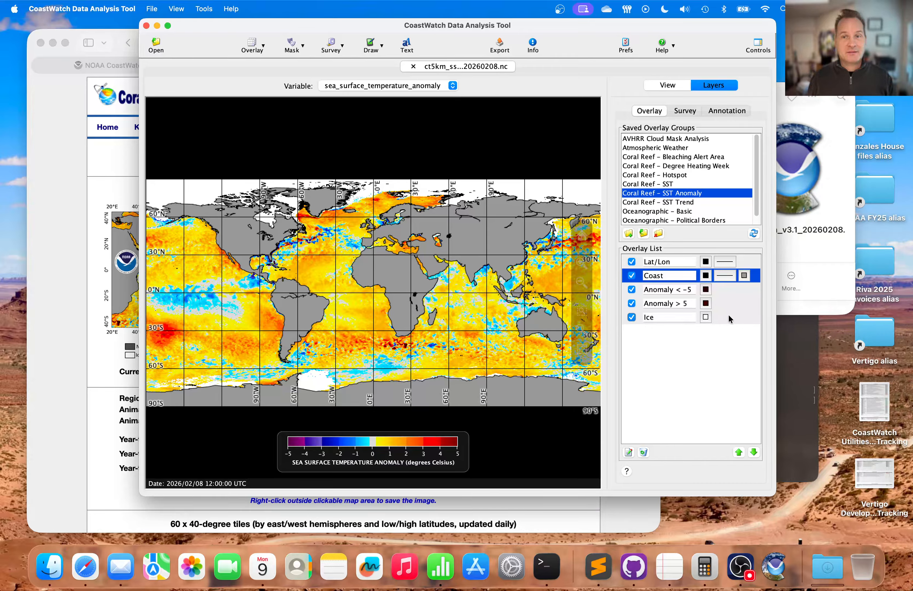
double_click(729, 316)
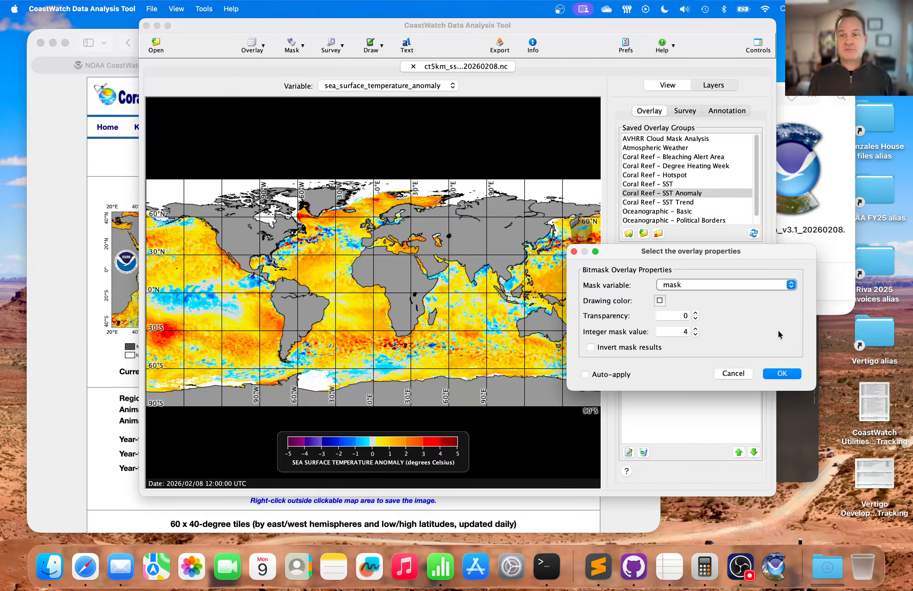
left_click(734, 374)
Display the mask variable for comparison, return to sea_surface_temperature_anomaly, and recheck the Ice overlay's mask properties without changing them.
left_click(425, 88)
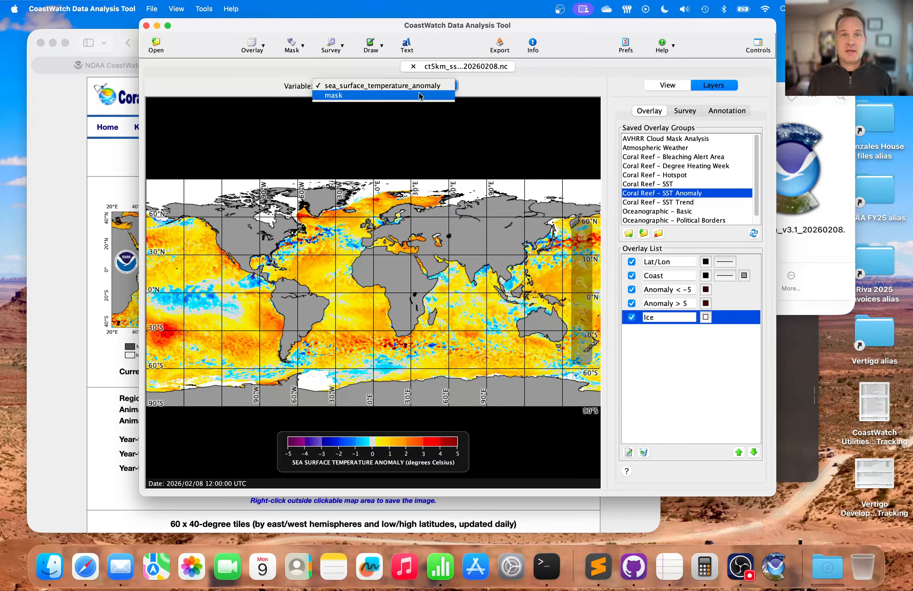
left_click(412, 98)
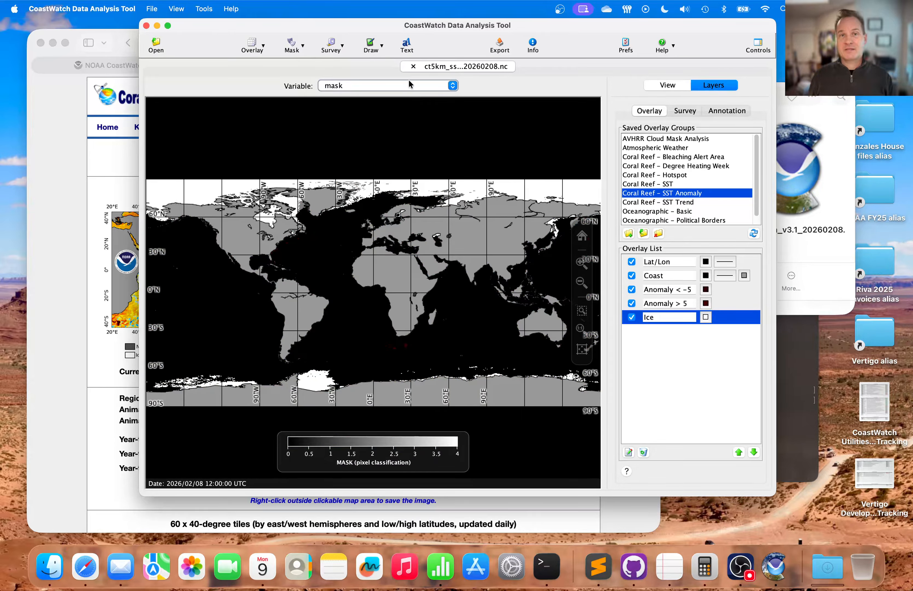
left_click(406, 85)
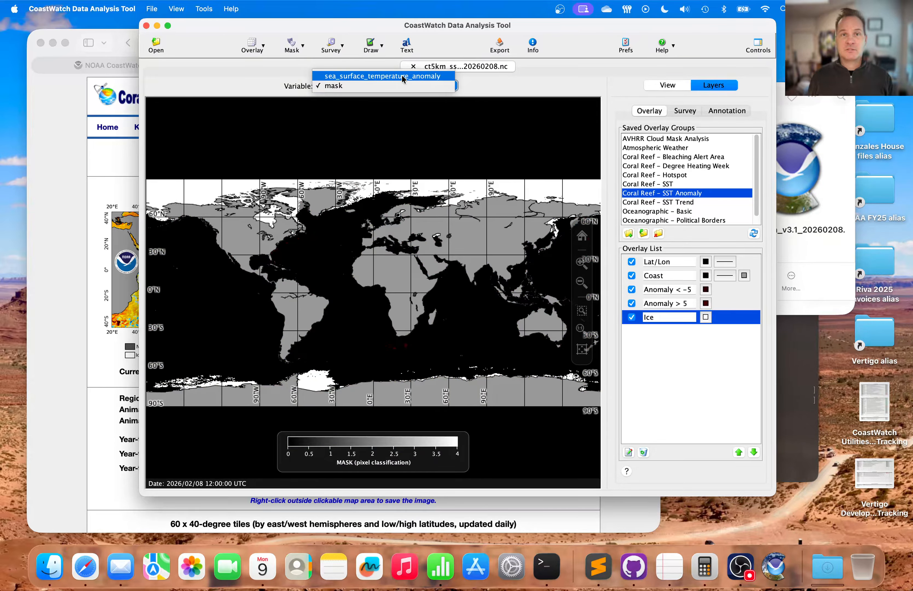
left_click(402, 75)
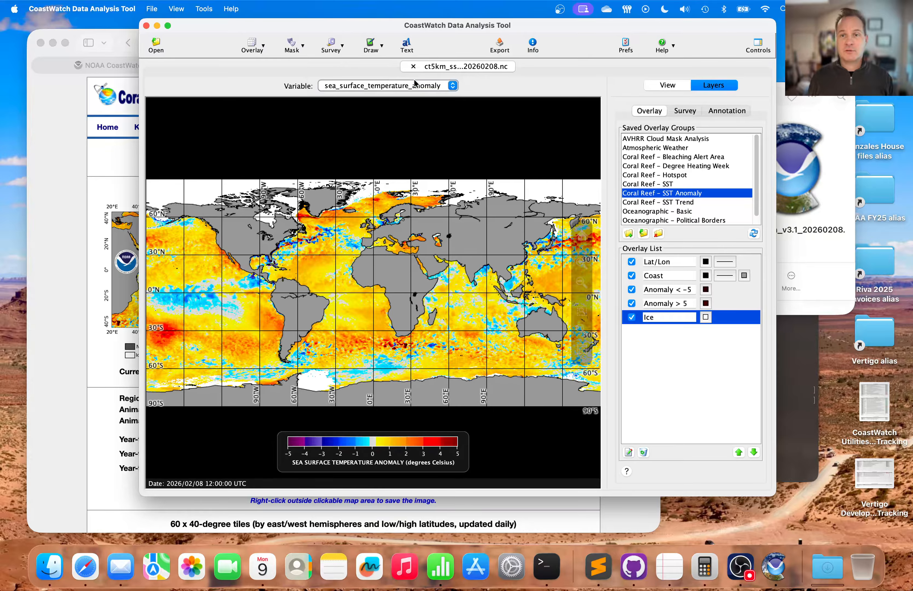
double_click(729, 317)
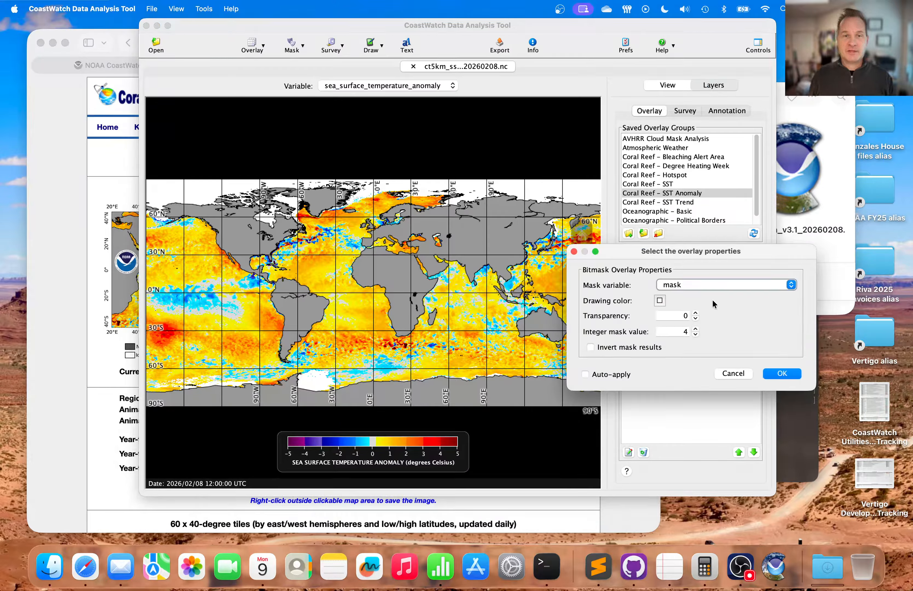
left_click(734, 373)
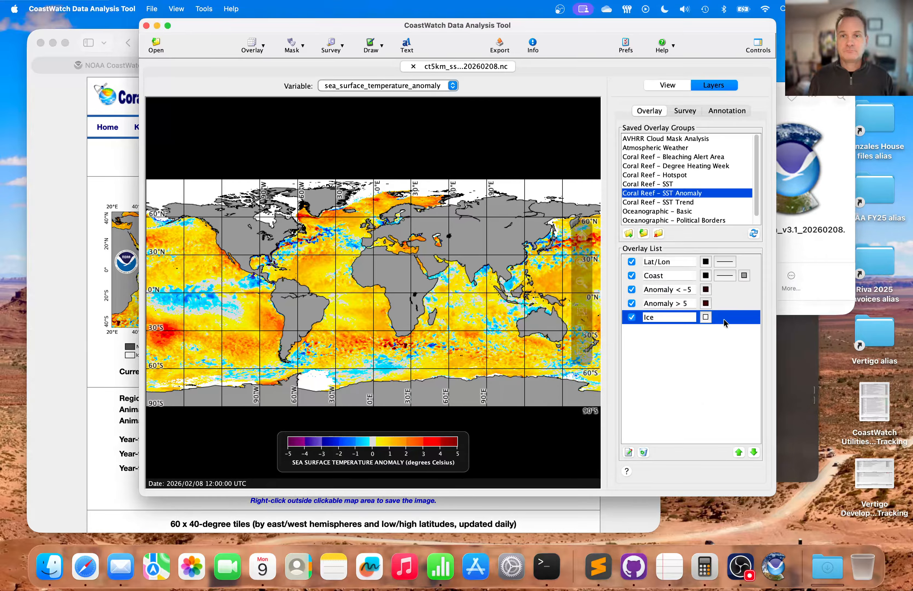
Inspect the mask expression of the Anomaly < -5 overlay and cancel its properties without changes.
left_click(730, 290)
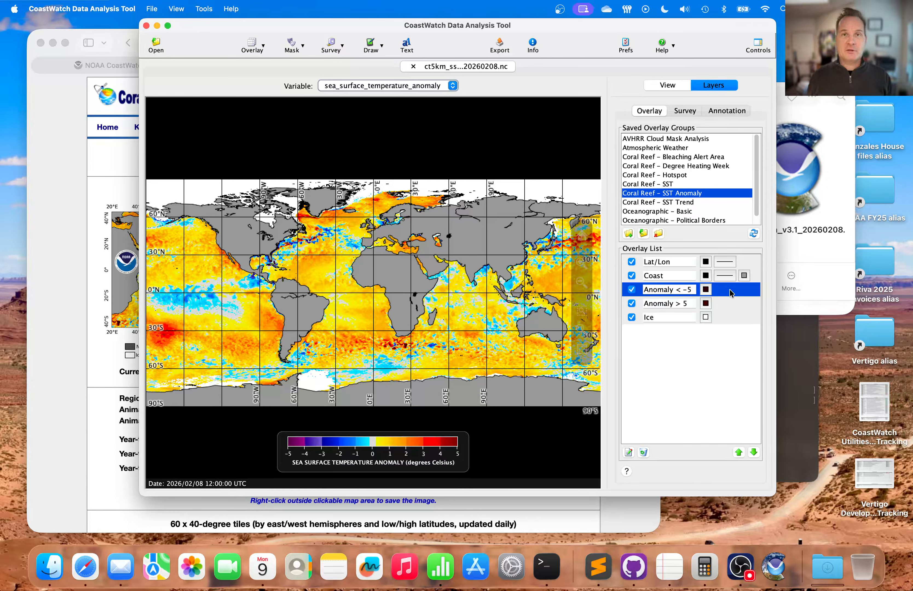
double_click(731, 290)
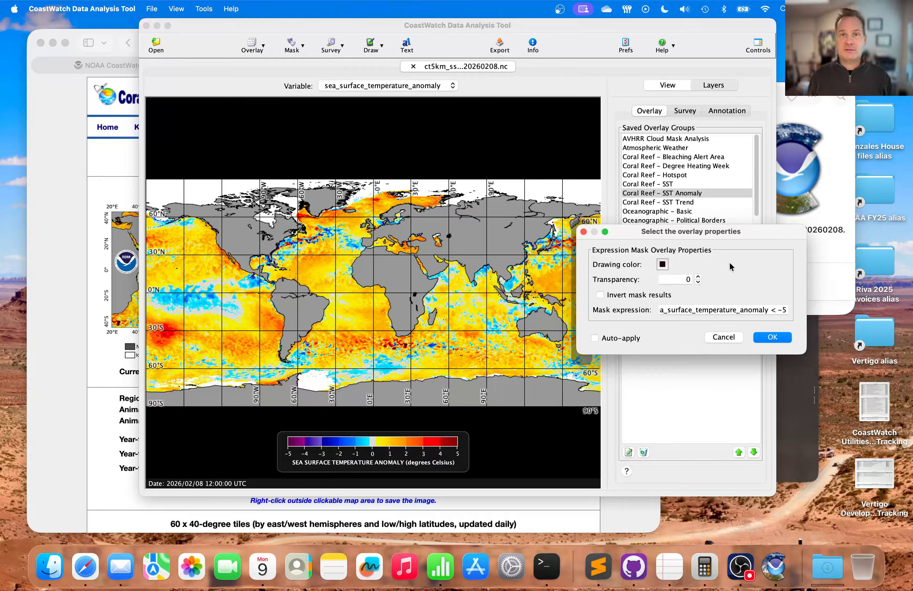
left_click(729, 338)
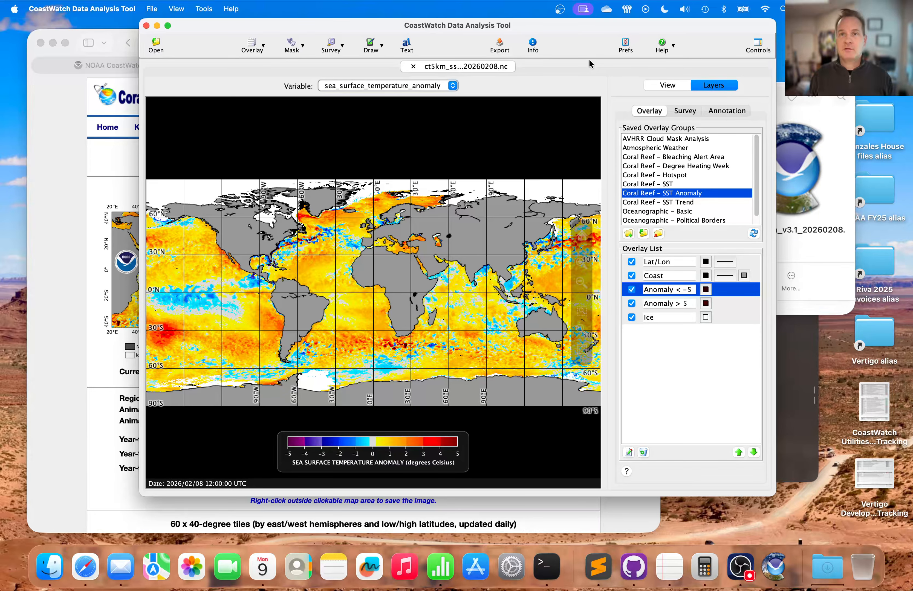
Open ct5km_sst-trend-7d_v3.1_20260208.nc from the Finder folder in the Data Analysis Tool with the variables student_t_test, trend and mask.
key("super+Tab")
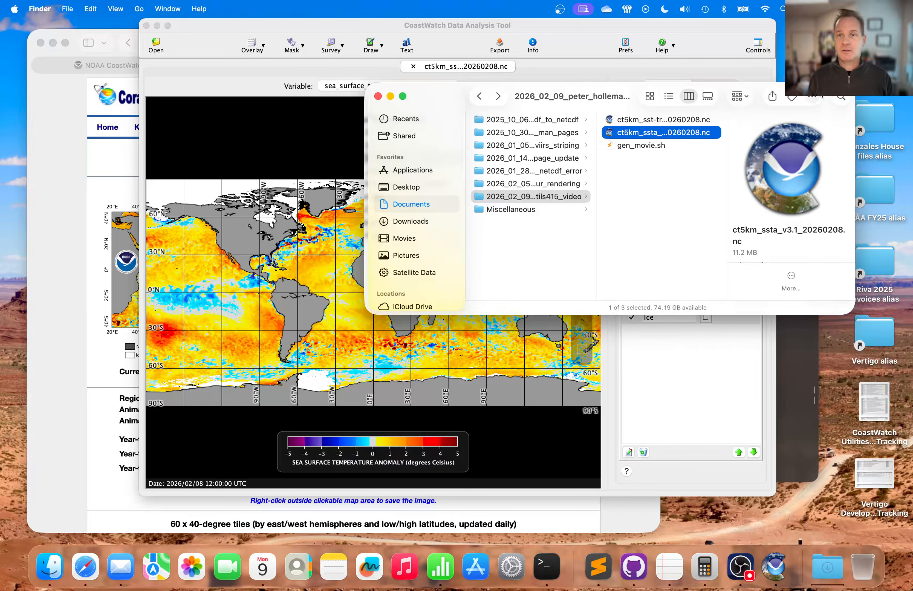
left_click(655, 120)
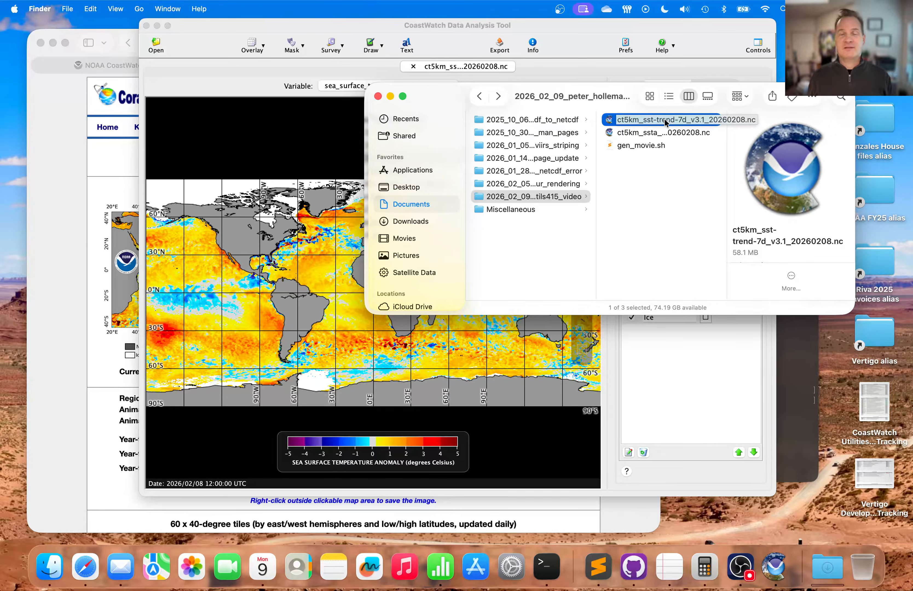
left_click_drag(664, 120, 297, 214)
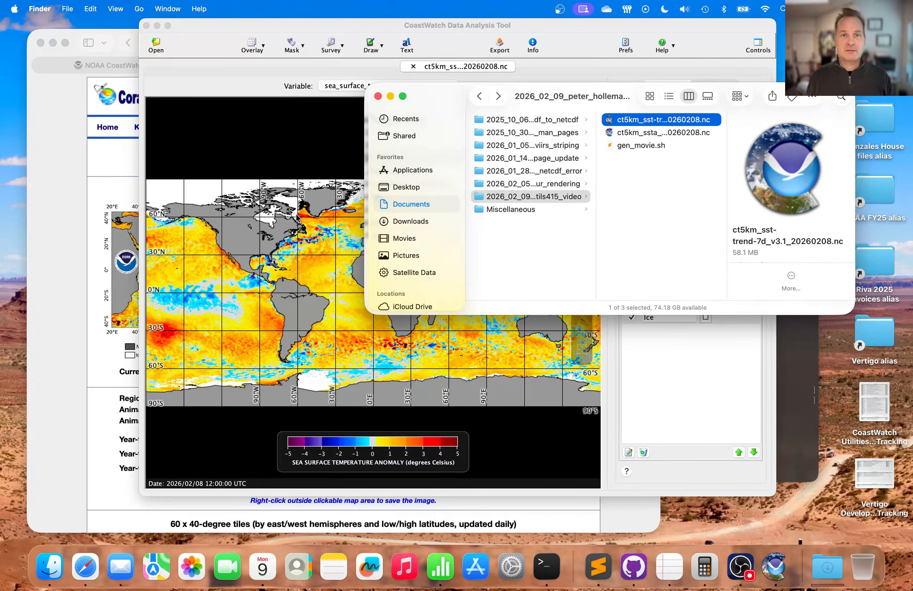
left_click(582, 31)
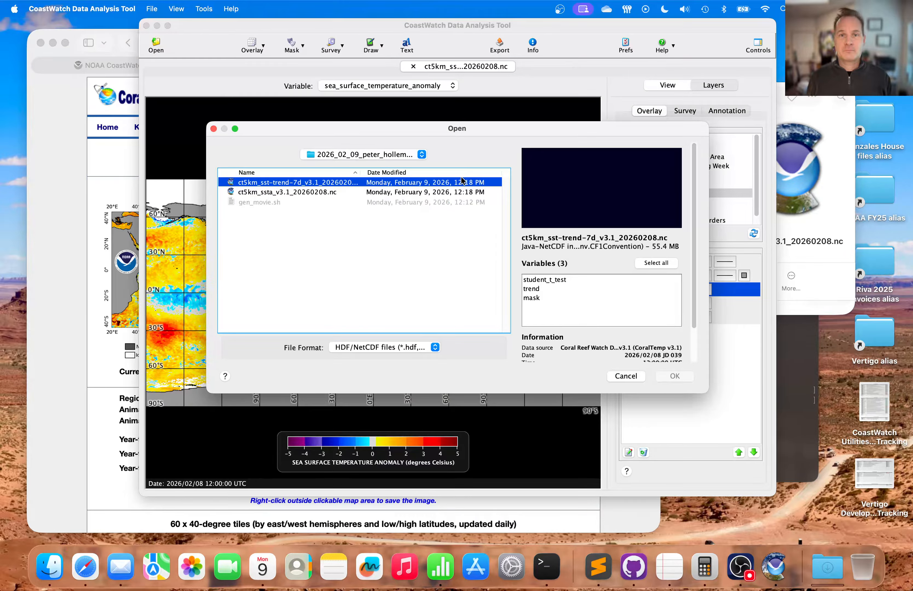
left_click(550, 279)
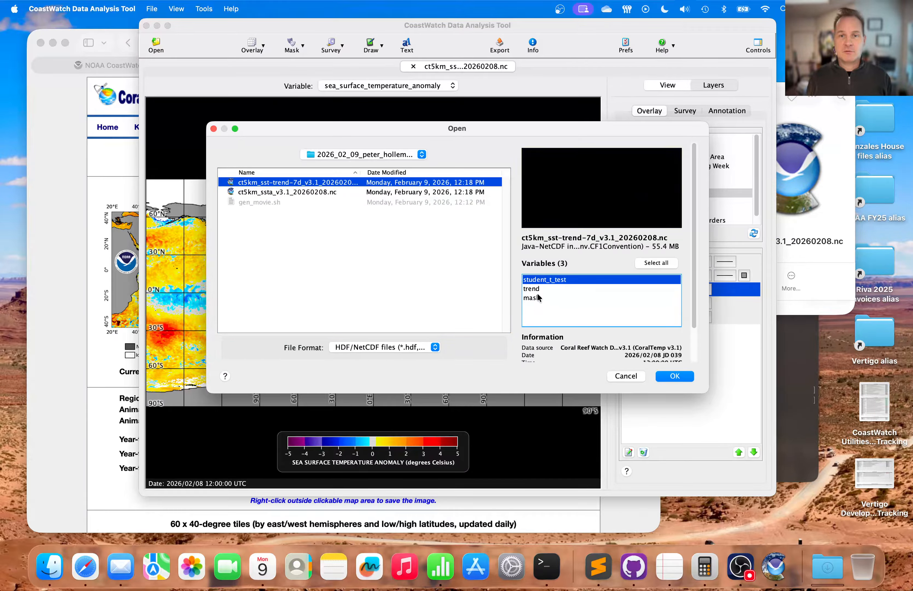
left_click(539, 300, "shift")
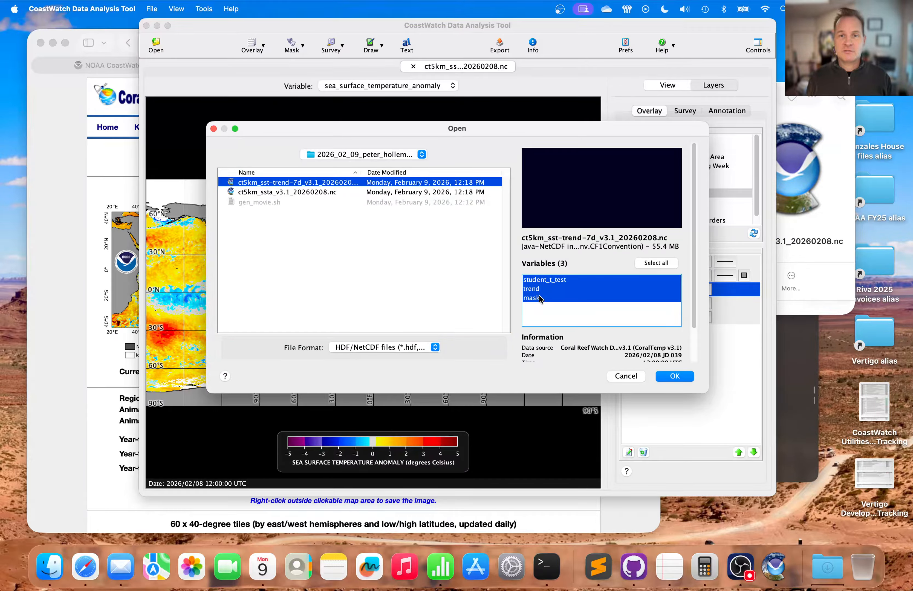
left_click(675, 376)
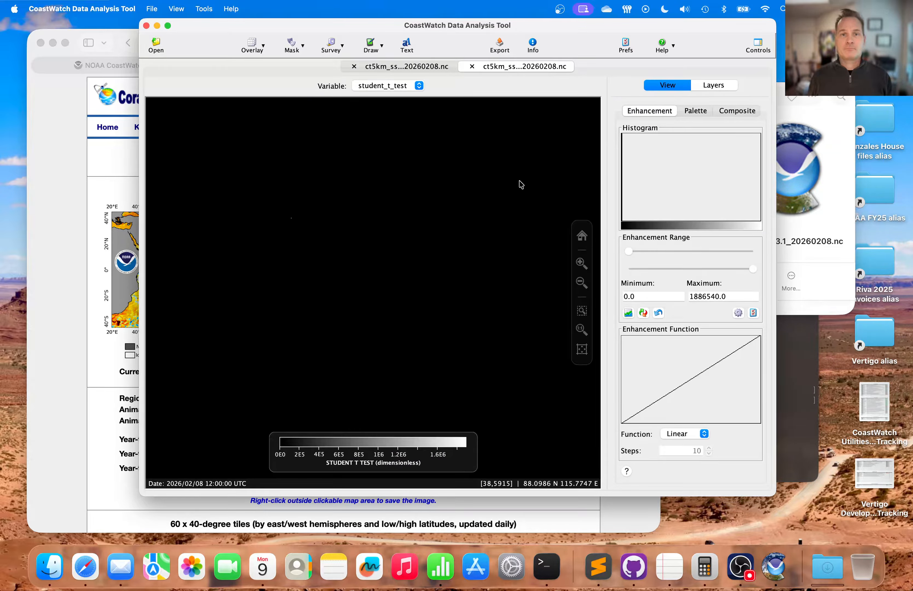
Display the trend variable and load the saved overlay group Coral Reef - SST Trend onto its map.
left_click(389, 87)
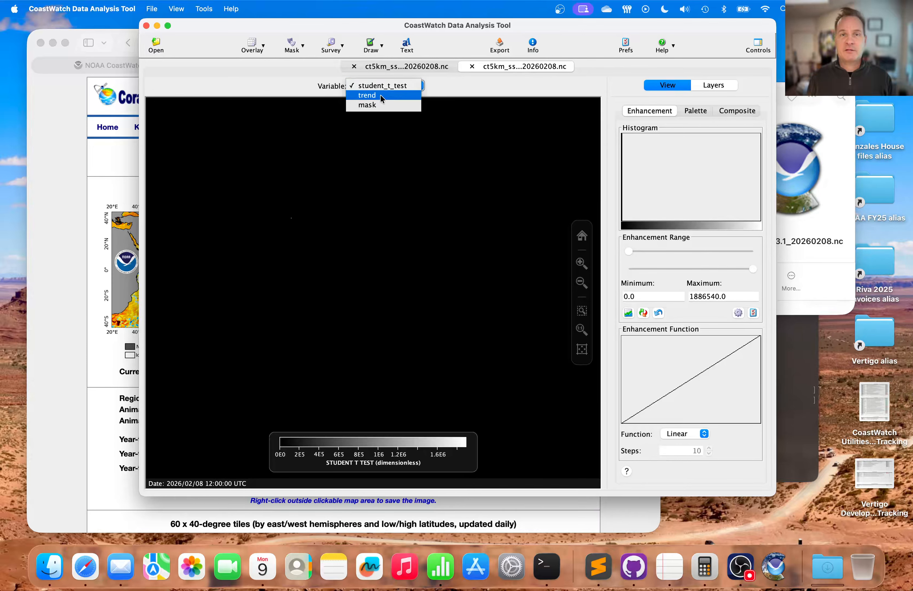
left_click(381, 96)
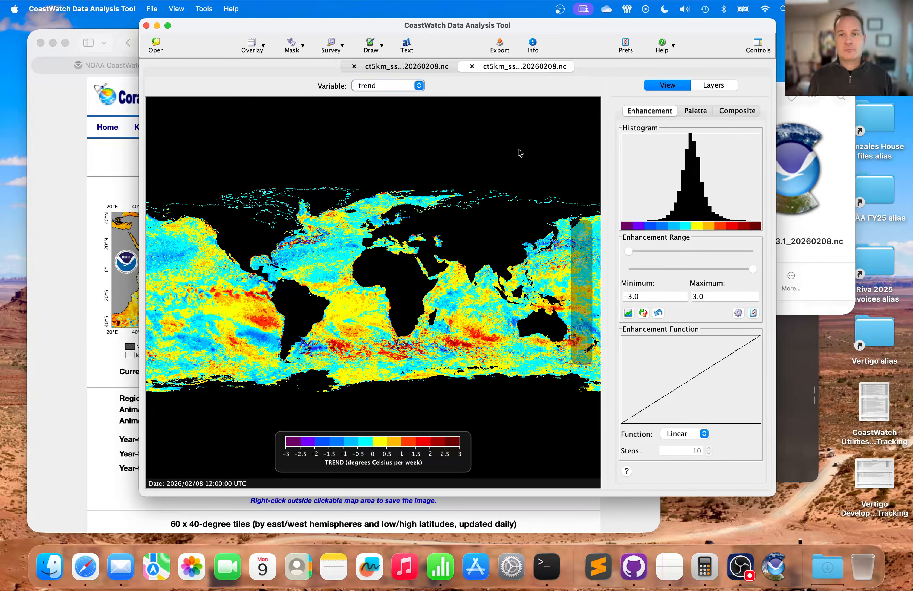
left_click(720, 86)
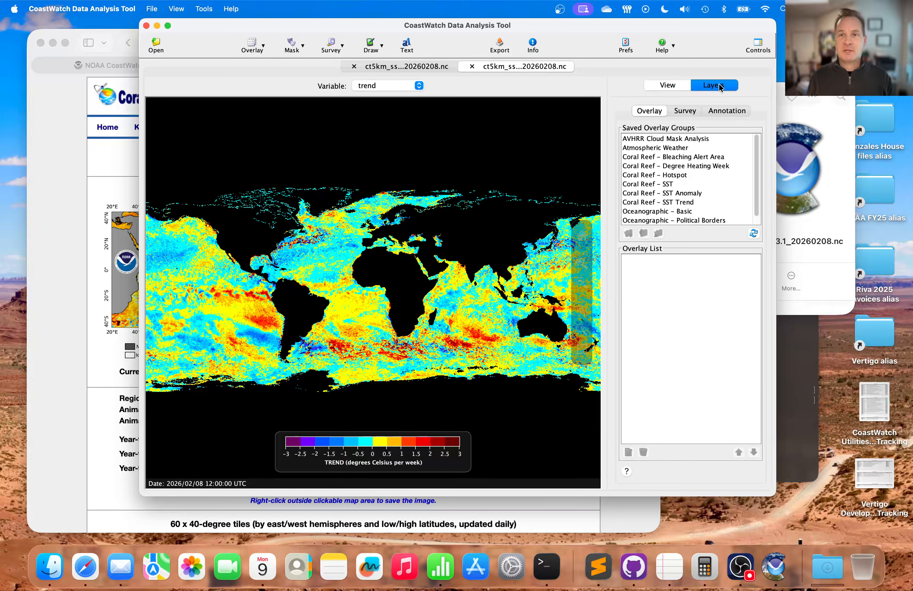
left_click(700, 203)
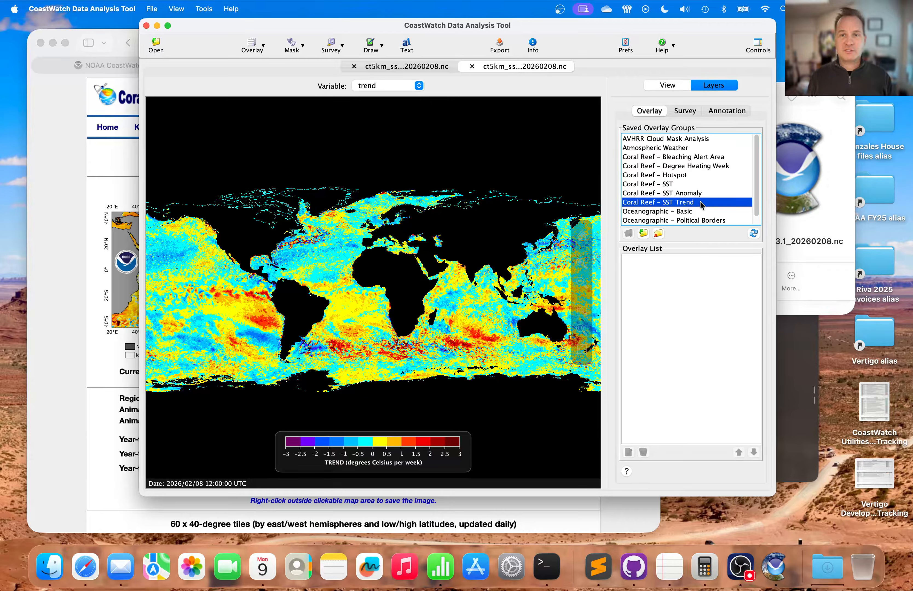
double_click(700, 202)
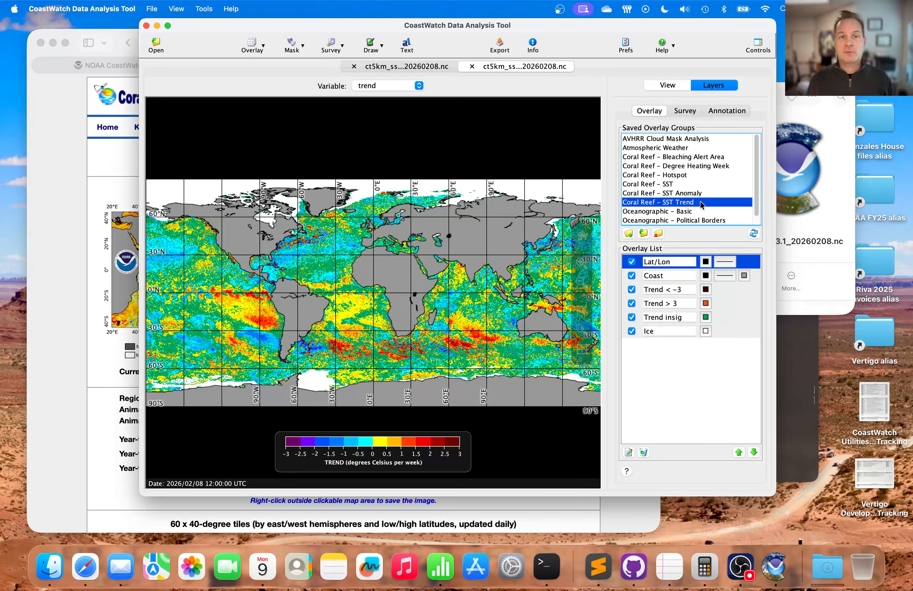
Zoom the trend map into the eastern Pacific off Mexico and Central America, and shift the view northwest.
mouse_move(581, 269)
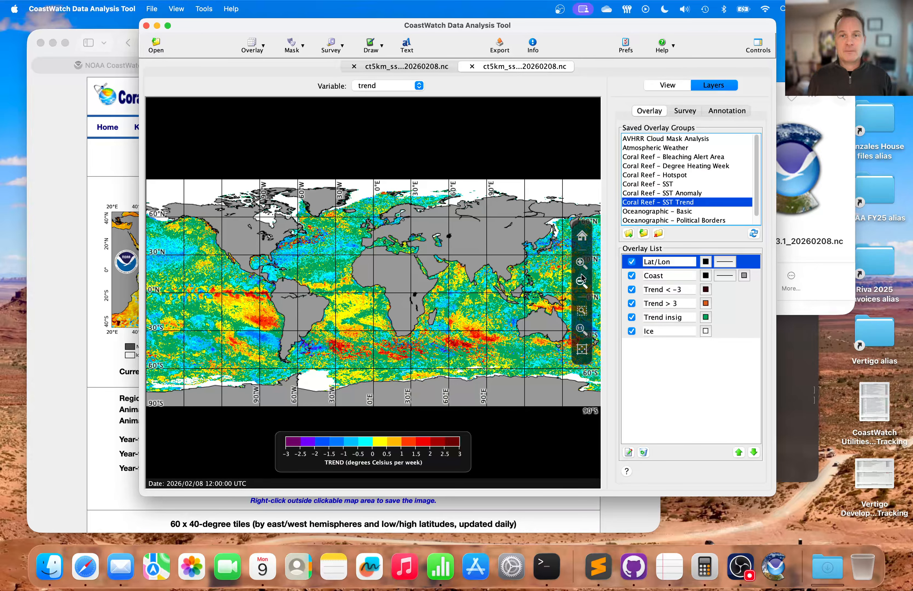
left_click(582, 310)
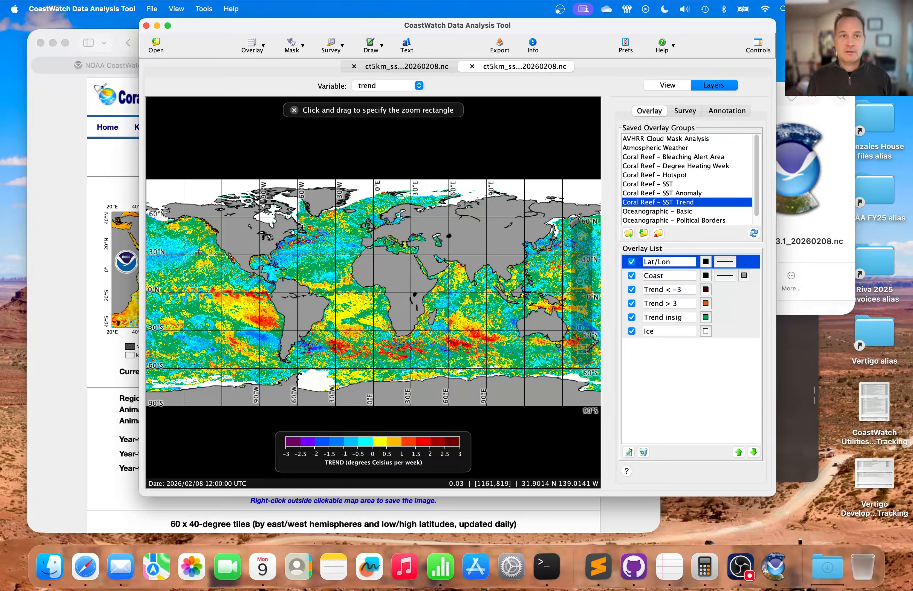
left_click_drag(199, 253, 285, 315)
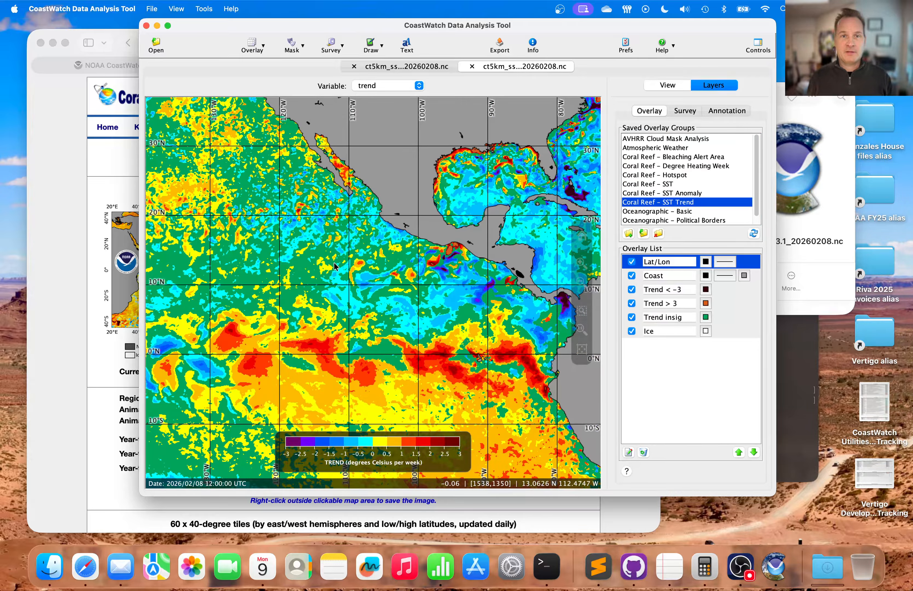
left_click_drag(334, 264, 392, 300)
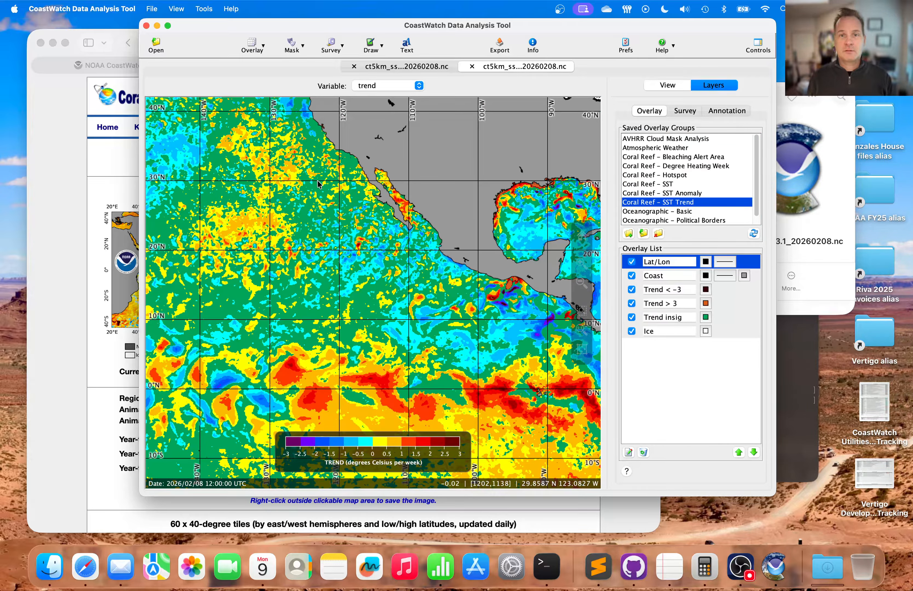
Go through the loaded trend overlays one by one: Trend < -3, Trend > 3, Trend insig, Ice, Coast and Lat/Lon.
left_click(735, 295)
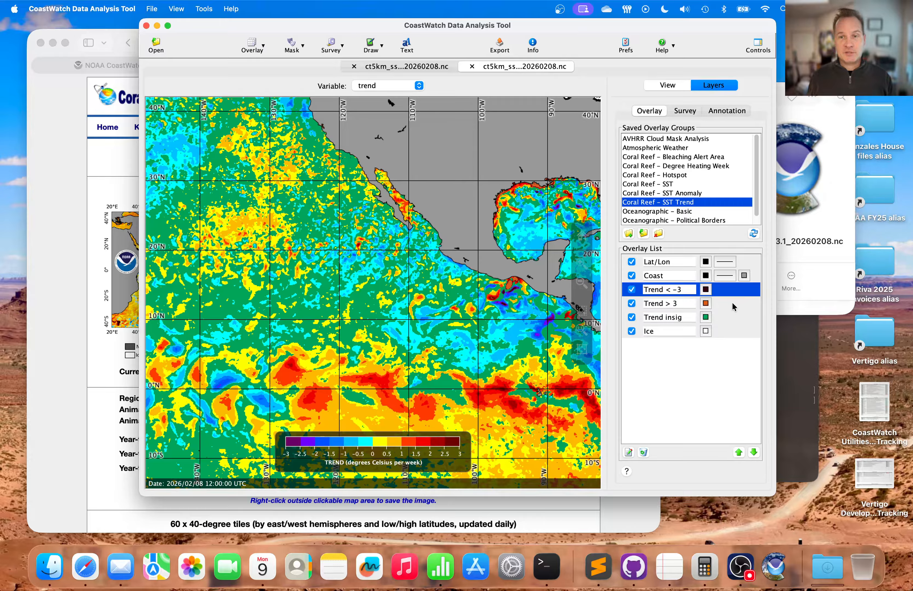
left_click(732, 302)
left_click(732, 318)
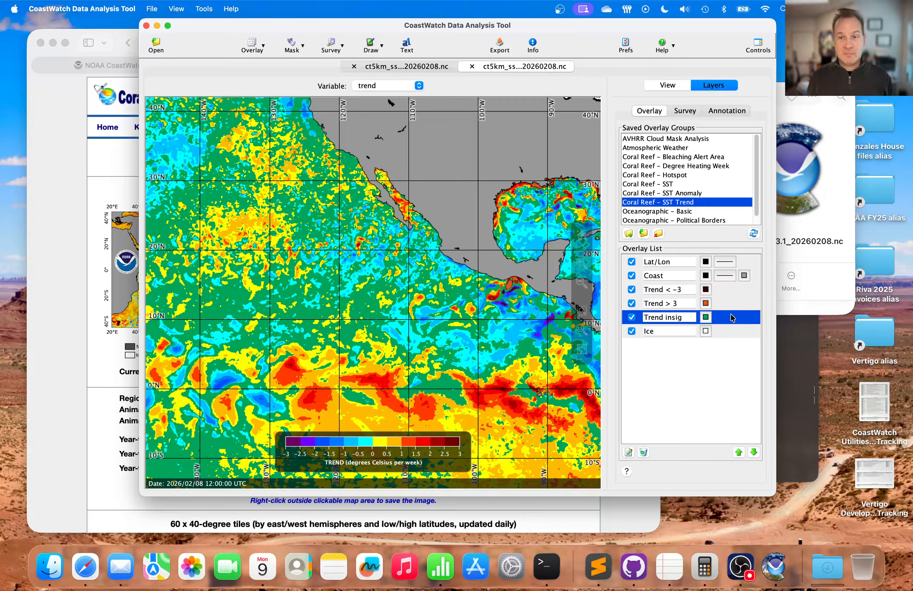
left_click(734, 333)
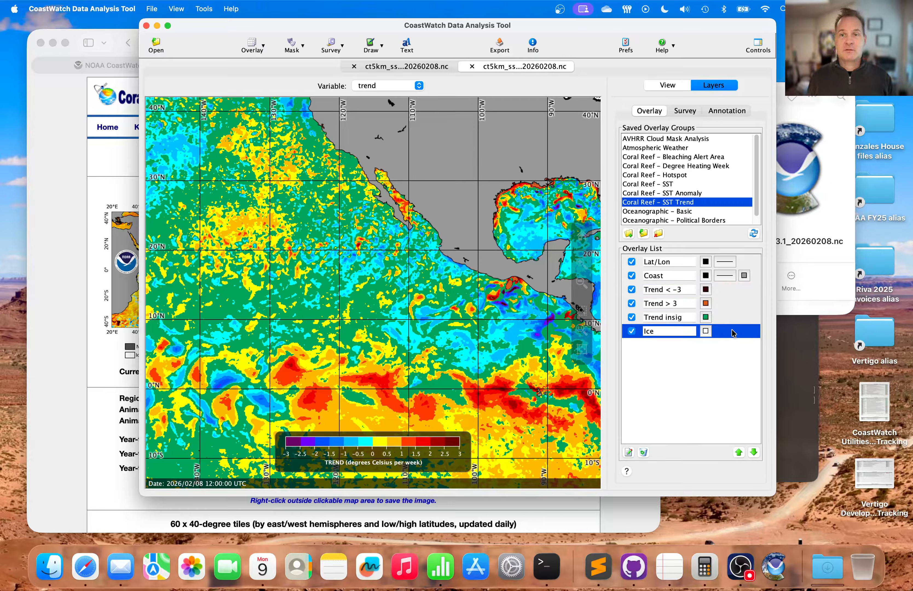
left_click(757, 278)
left_click(753, 262)
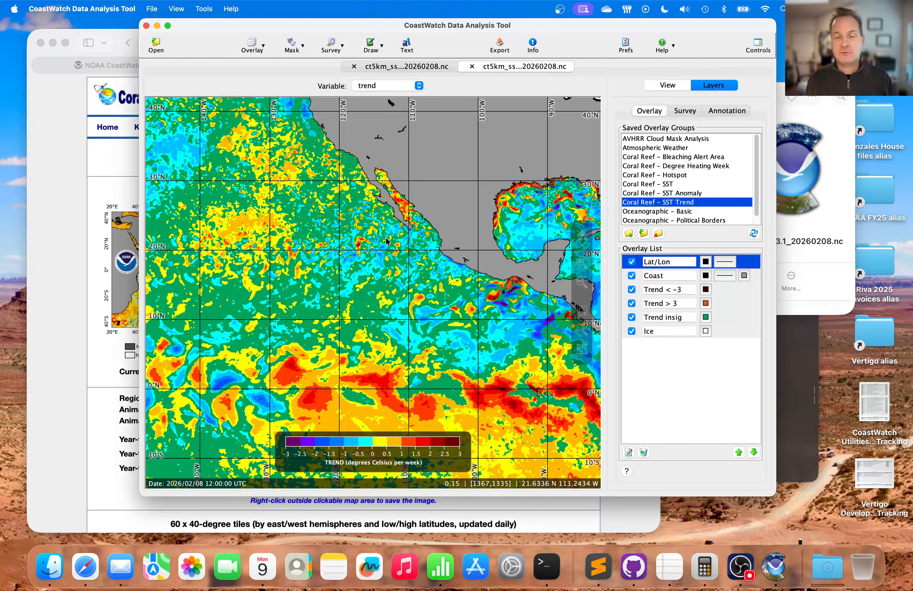
In Safari, open the Coral Reef Watch SST Trend product page and compare its map with the trend map in the Data Analysis Tool.
left_click(112, 30)
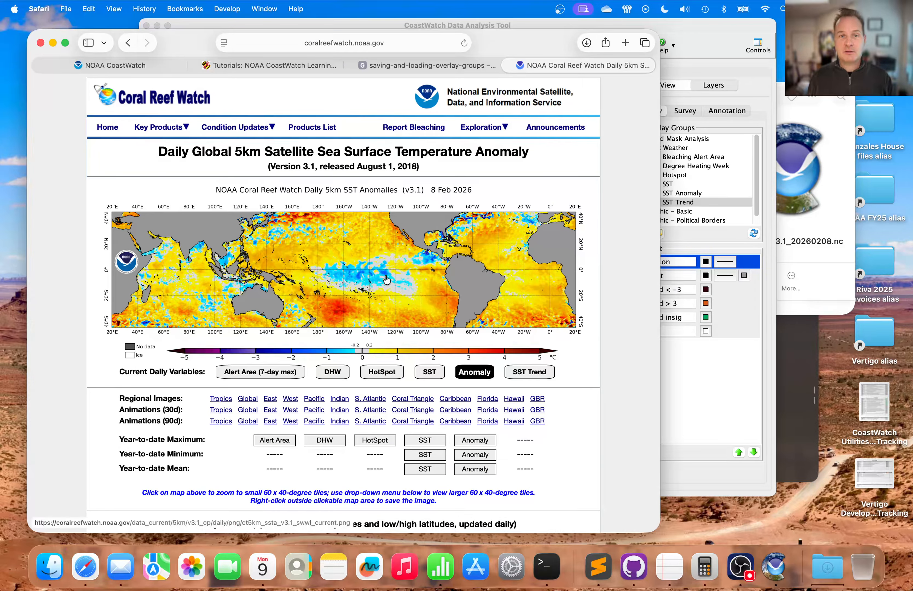
left_click(530, 372)
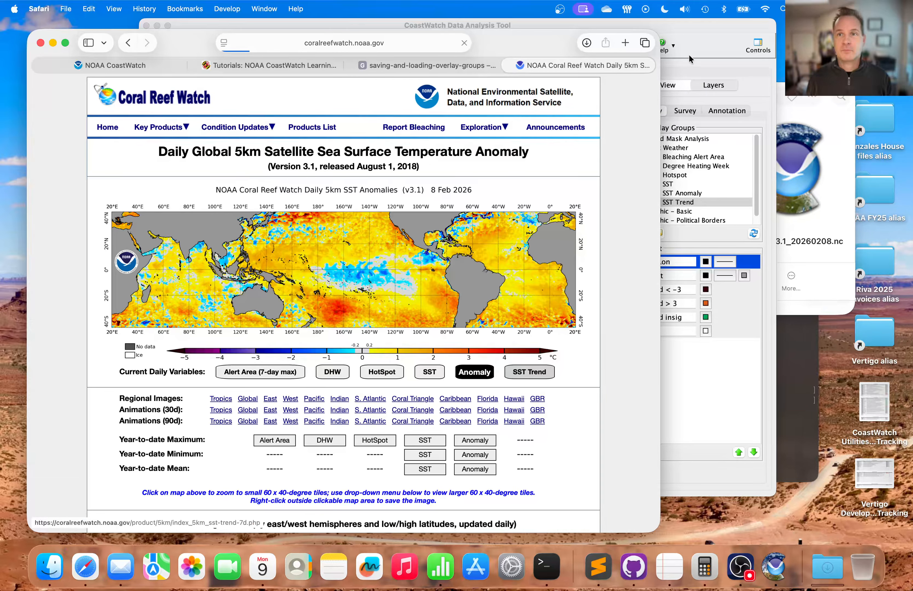
left_click(705, 27)
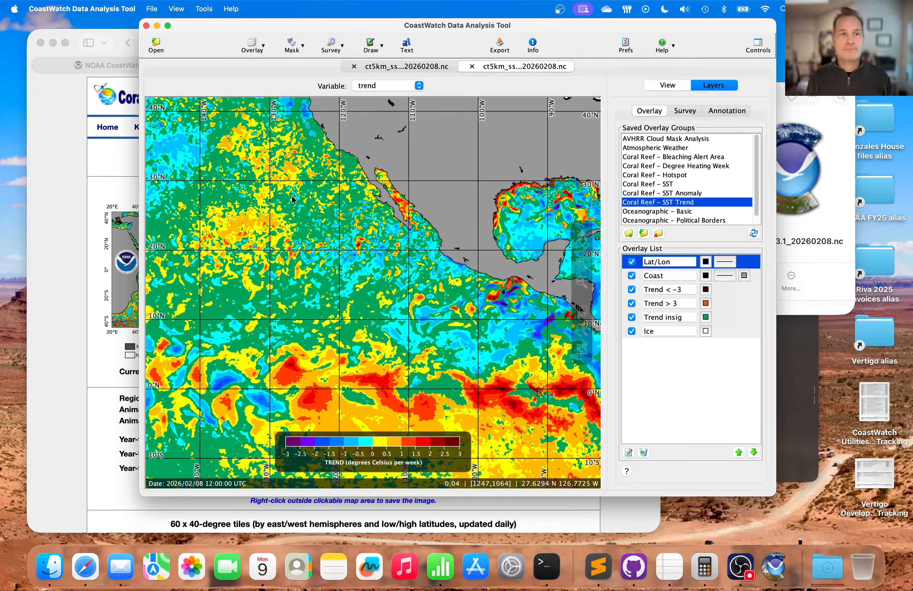
left_click(55, 130)
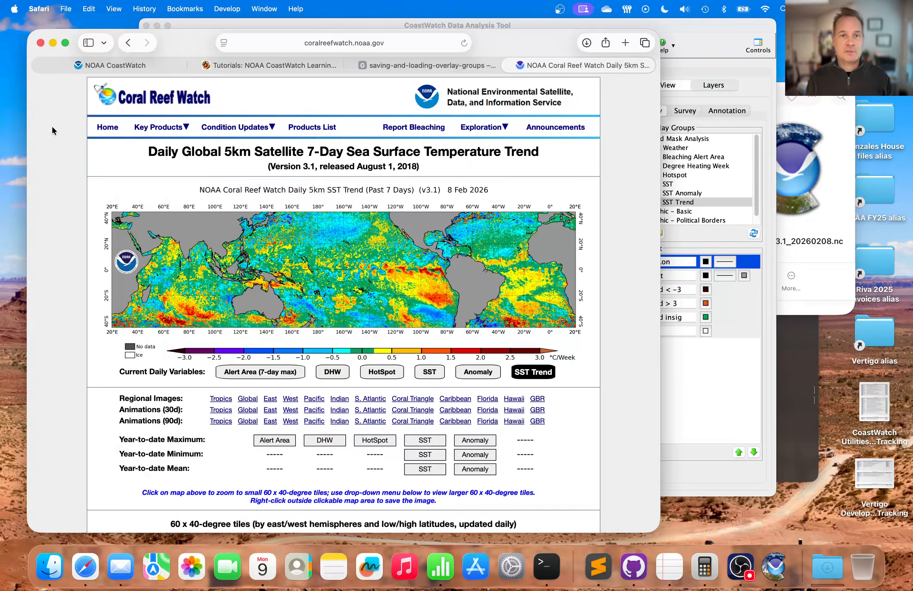
Open the North Pacific tile of the website's SST Trend map and compare it with the trend map in the Data Analysis Tool.
left_click(394, 256)
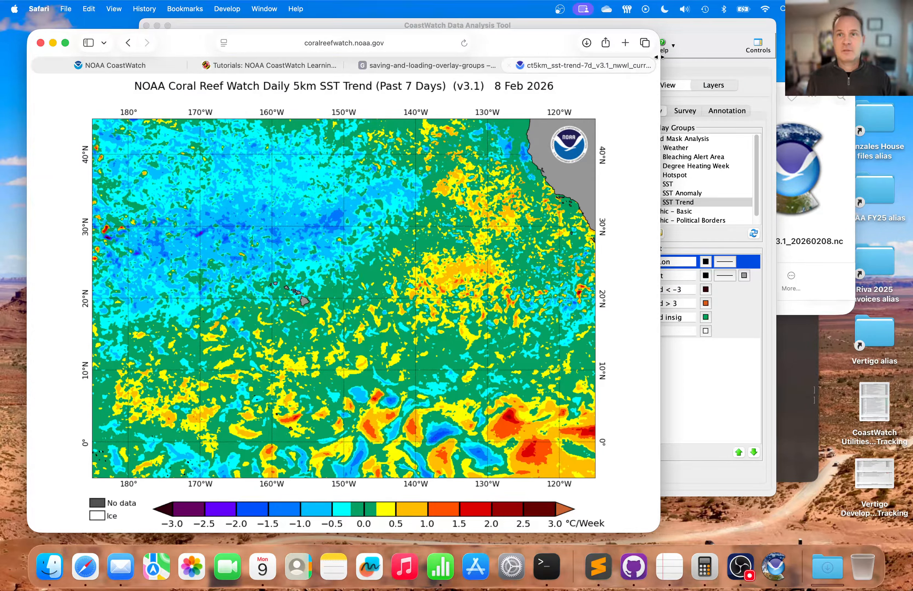
left_click(704, 26)
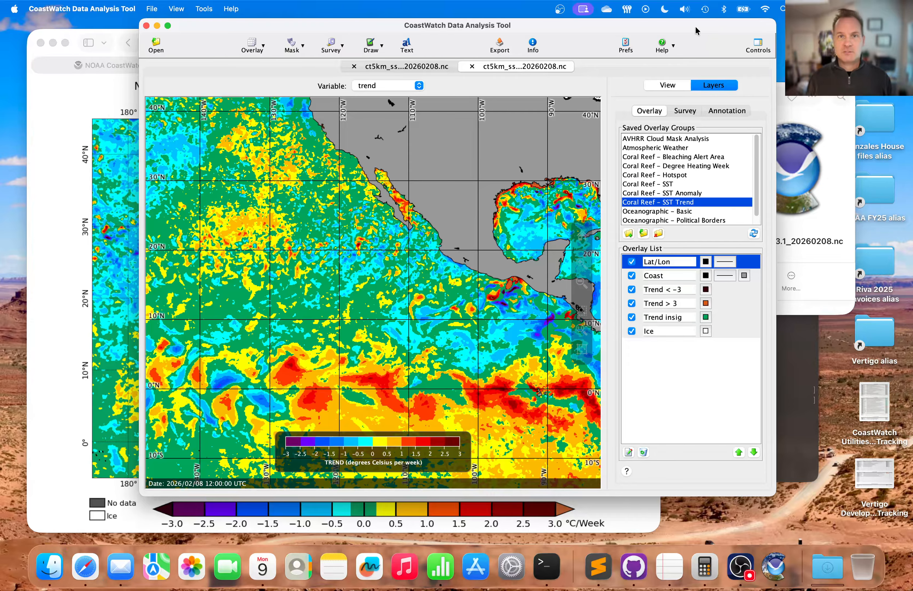
left_click_drag(562, 31, 578, 35)
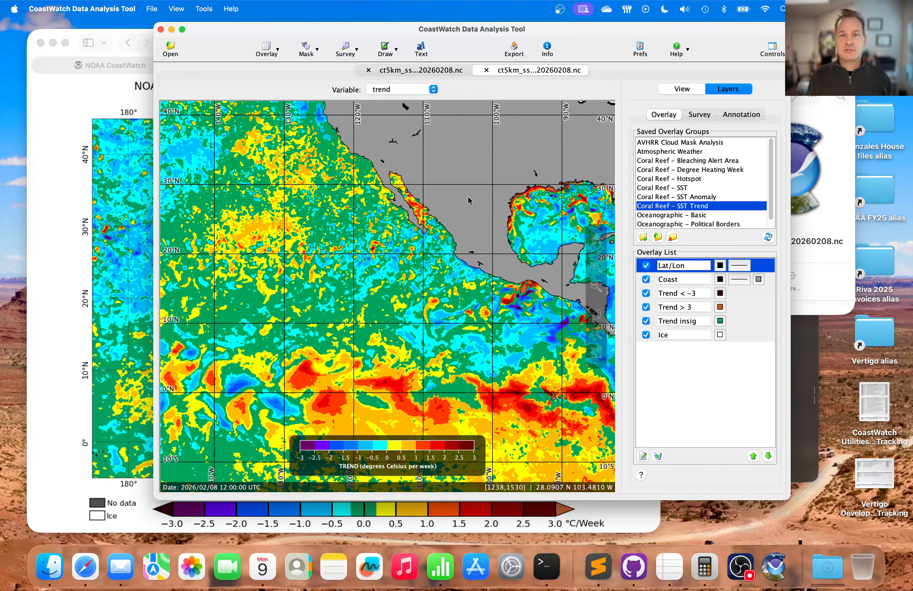
Switch to Safari, return to the Coral Reef Watch homepage and open the Data / Images section of the 5km Satellite Products.
key("ctrl+Up")
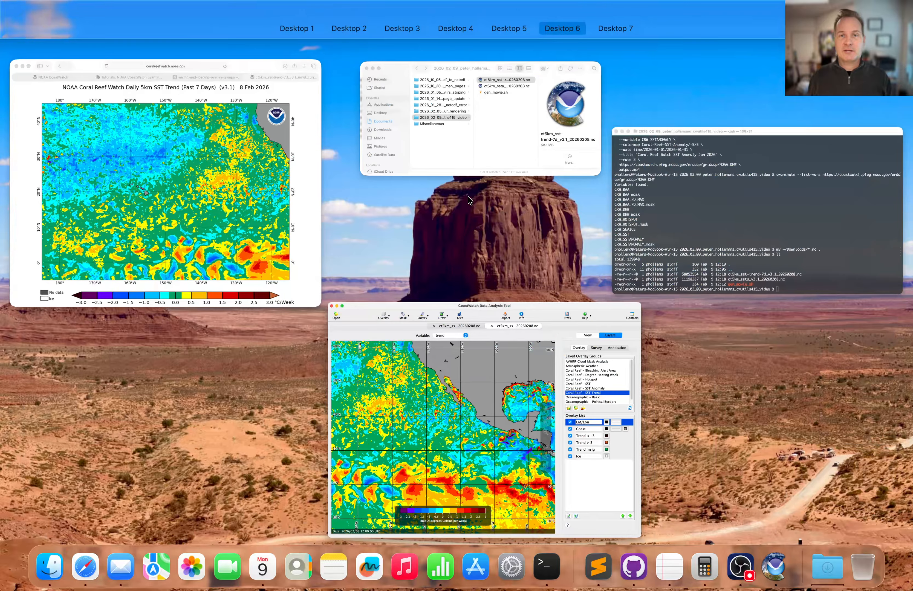
left_click(246, 157)
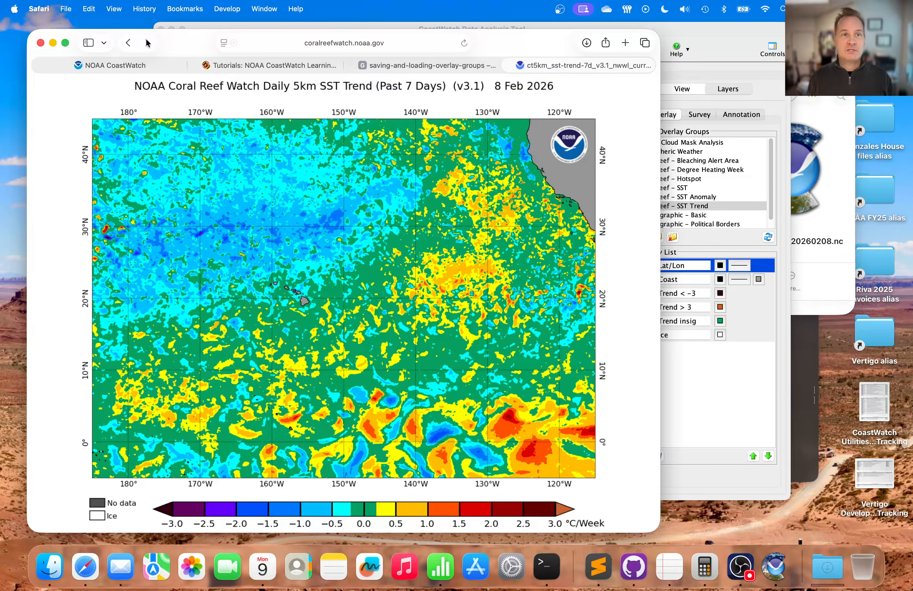
left_click(128, 43)
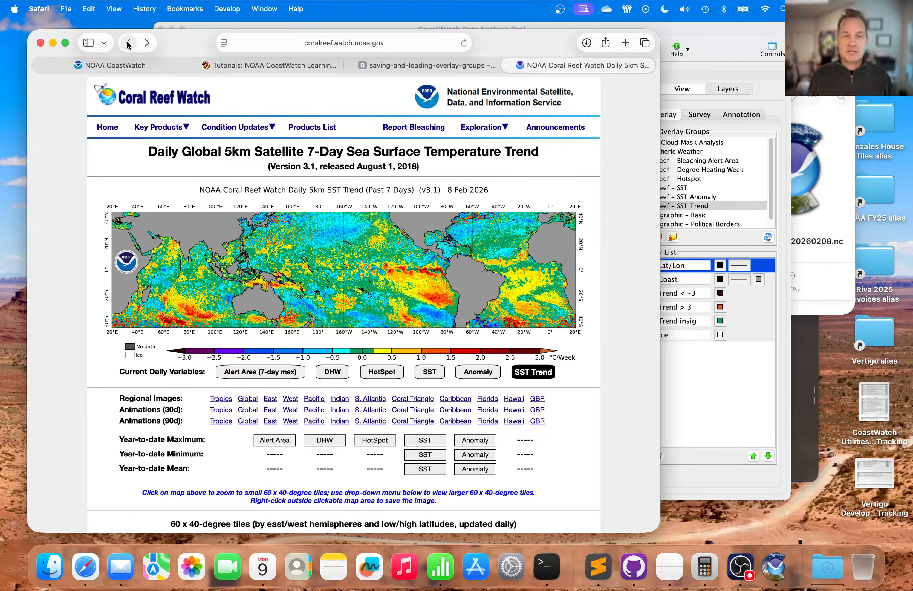
left_click(128, 43)
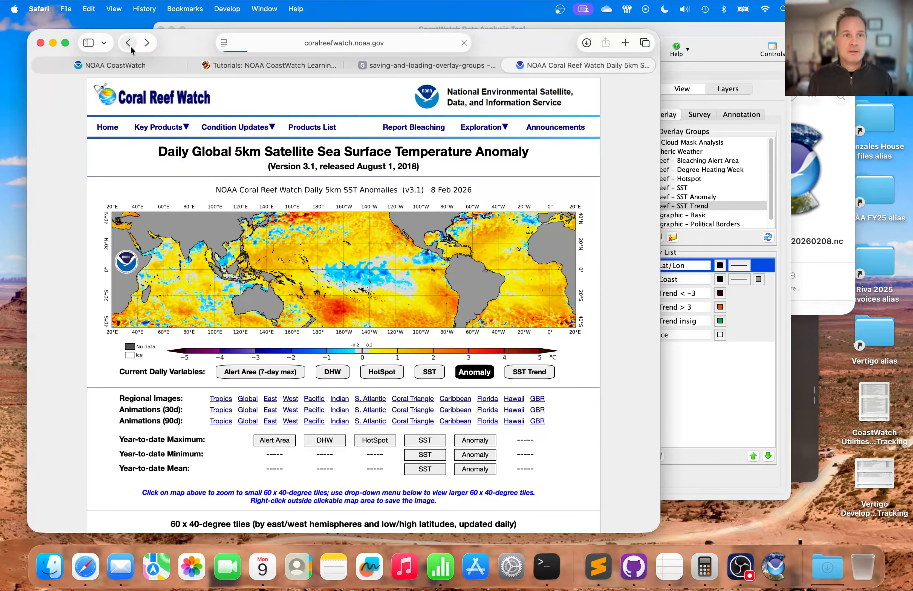
left_click(128, 43)
scroll(274, 287, "down", 3)
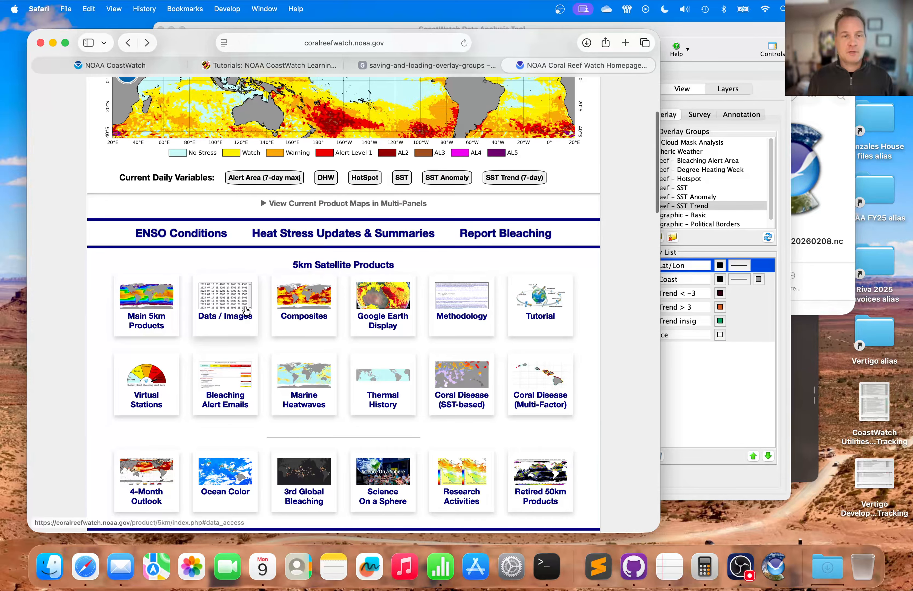
left_click(228, 307)
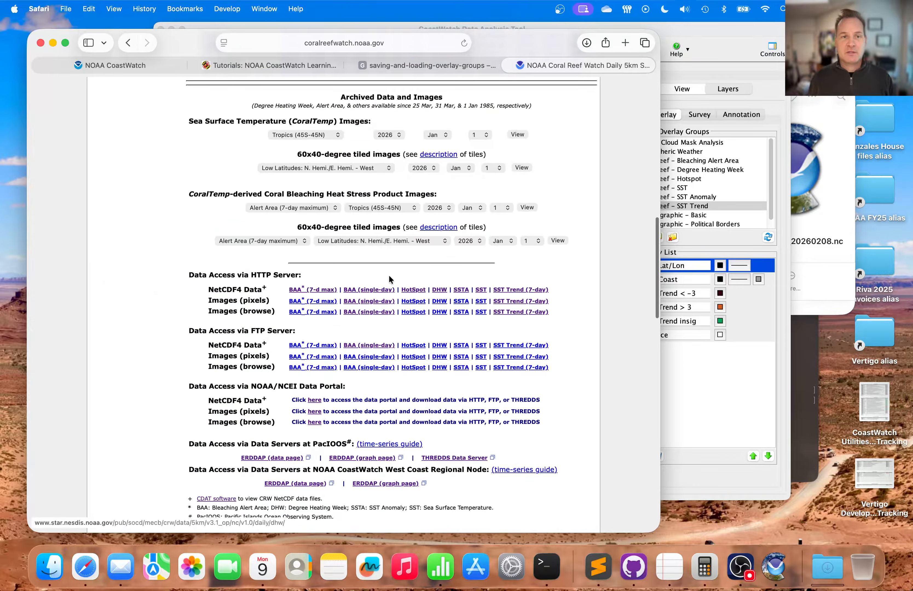
Find the NOAA CoastWatch West Coast Regional Node data servers and open their ERDDAP data page.
scroll(392, 279, "down", 5)
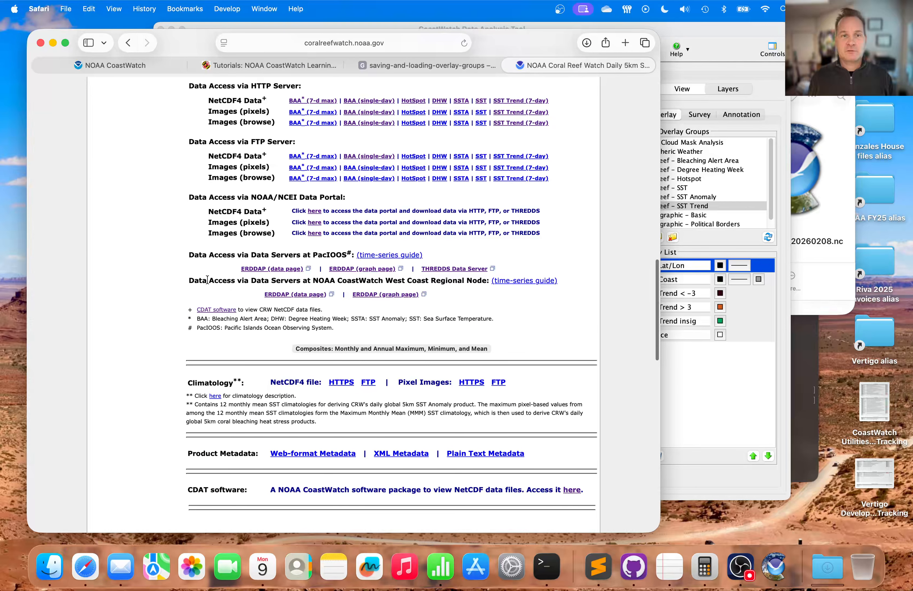
left_click_drag(199, 279, 478, 284)
left_click(474, 302)
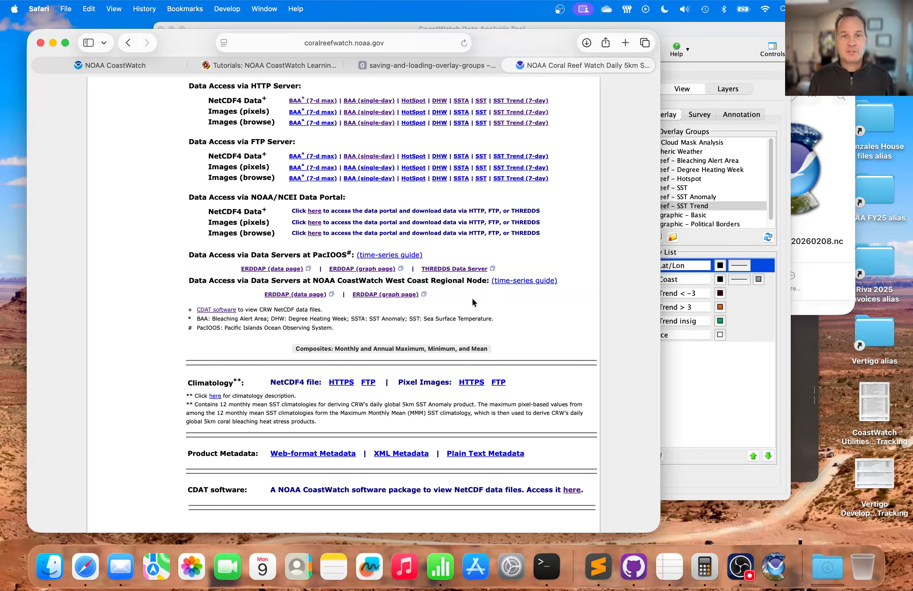
left_click(283, 295)
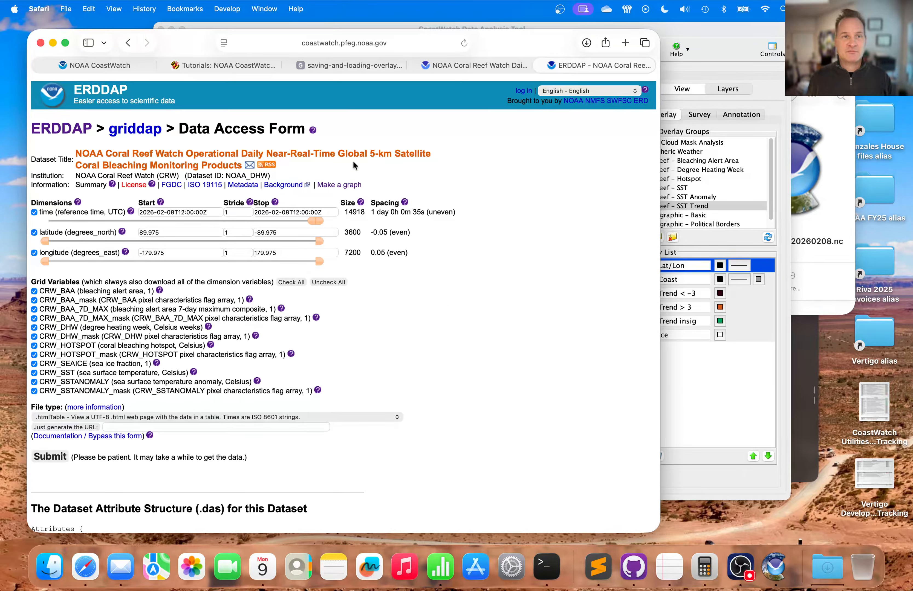
Open the dataset's Make A Graph page and set the graph's color variable to CRW_SSTANOMALY.
left_click(339, 186)
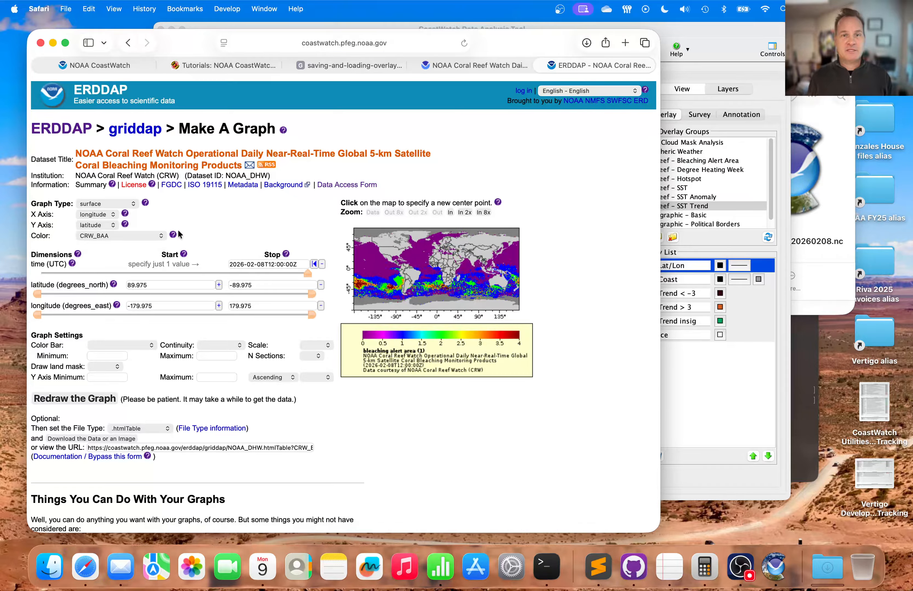
left_click(149, 240)
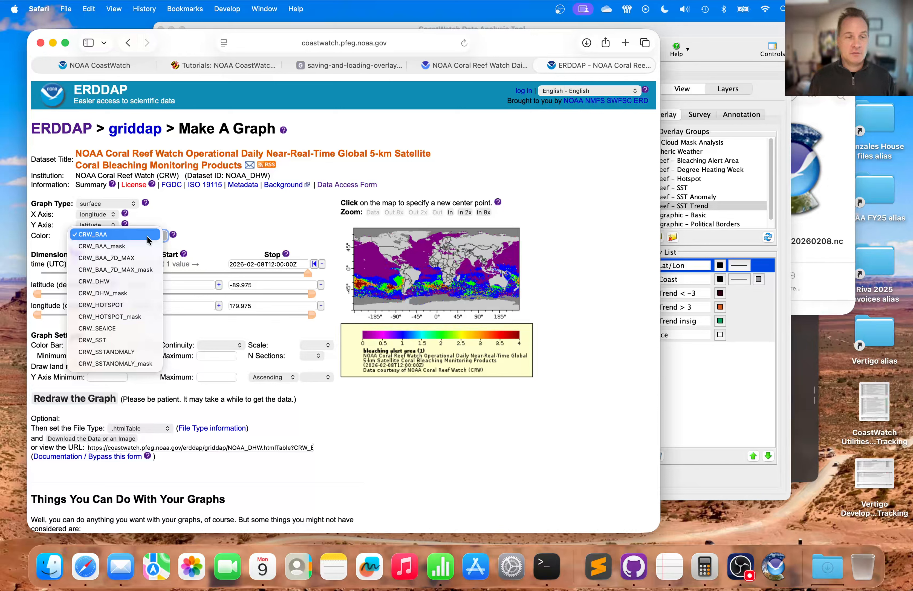
left_click(107, 352)
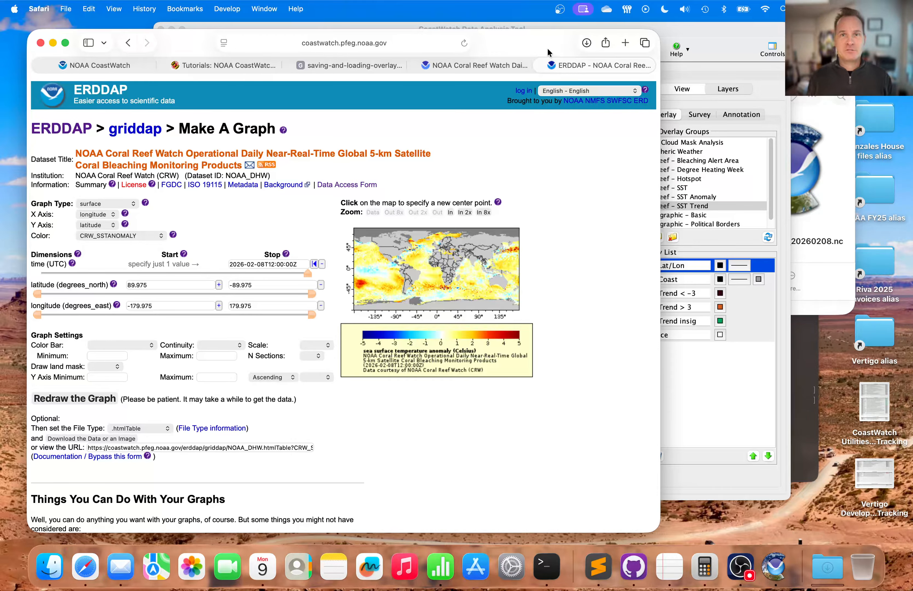
left_click_drag(549, 50, 545, 55)
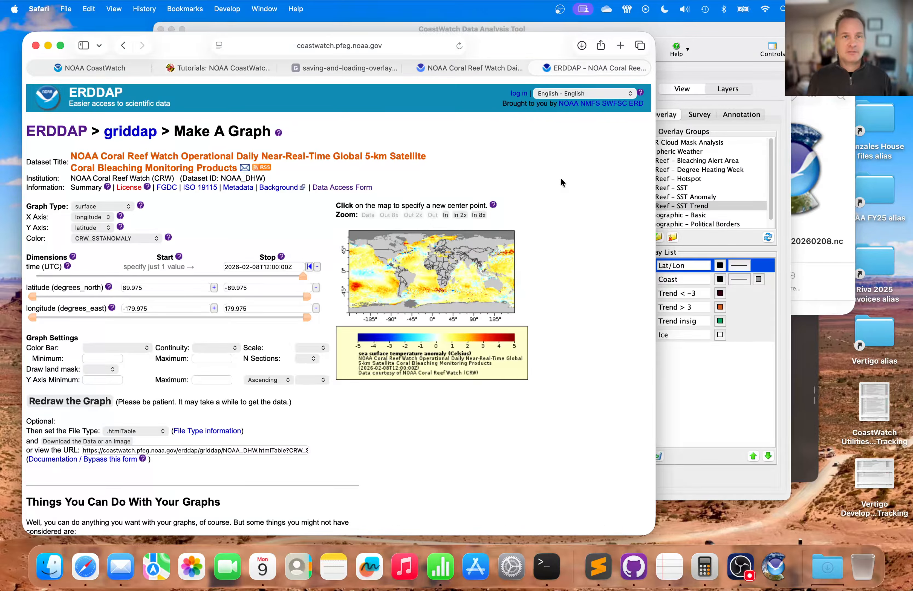
left_click(803, 353)
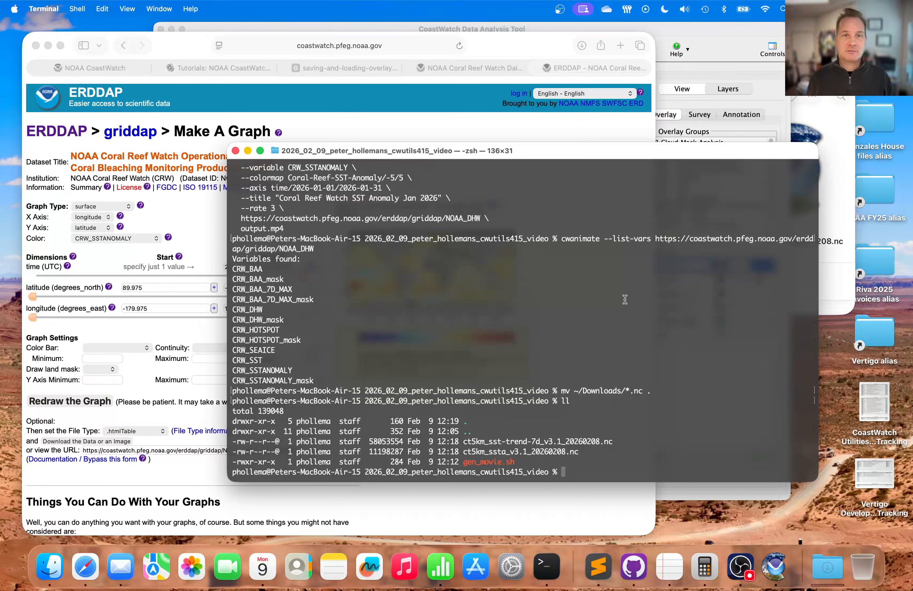
left_click(495, 37)
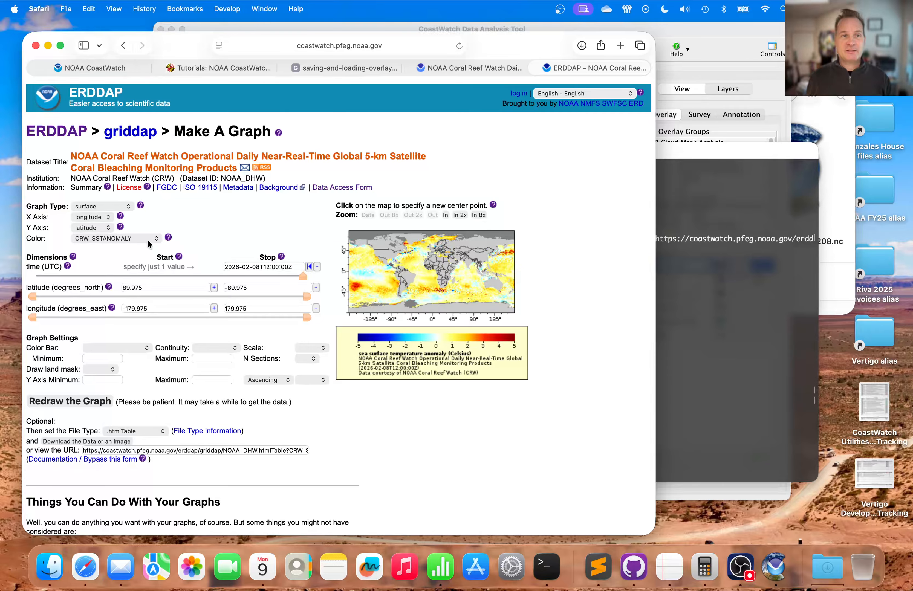
left_click(362, 46)
left_click(315, 46)
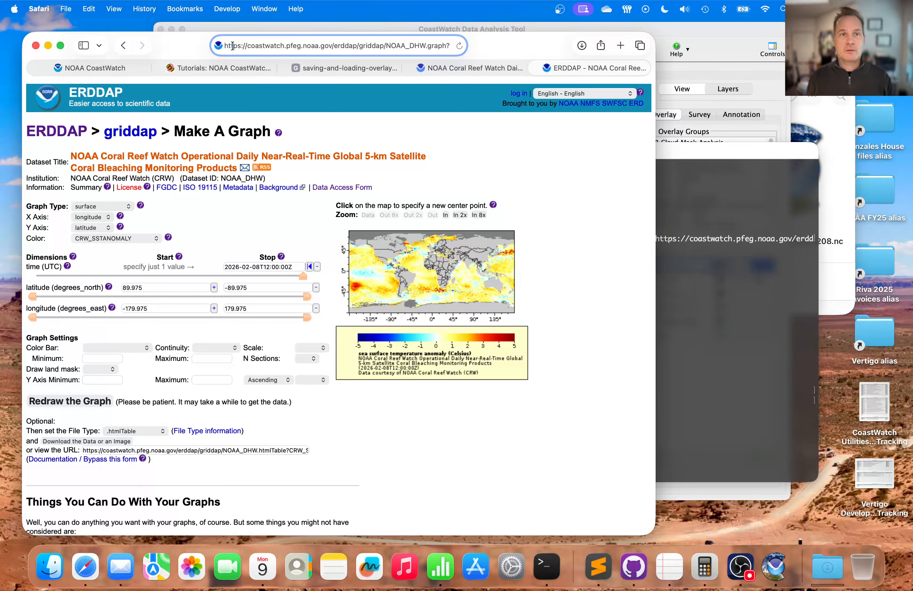
double_click(232, 46)
left_click_drag(232, 46, 394, 45)
key("super+c")
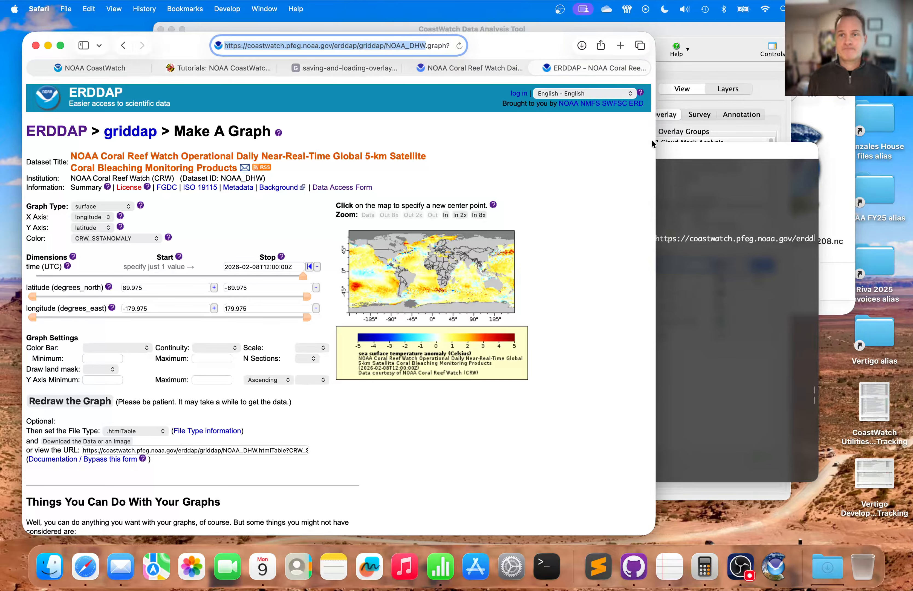
left_click(705, 190)
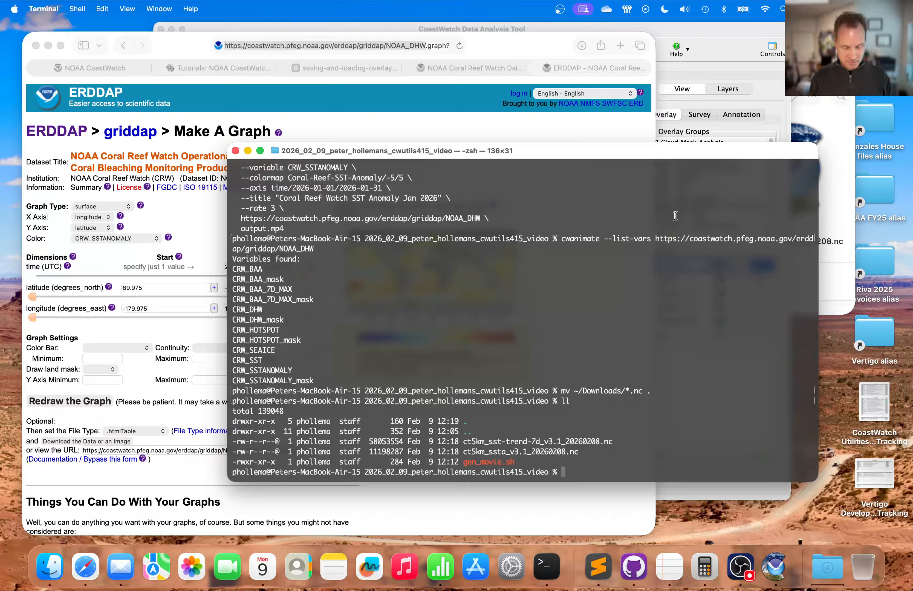
type("cwanimate ")
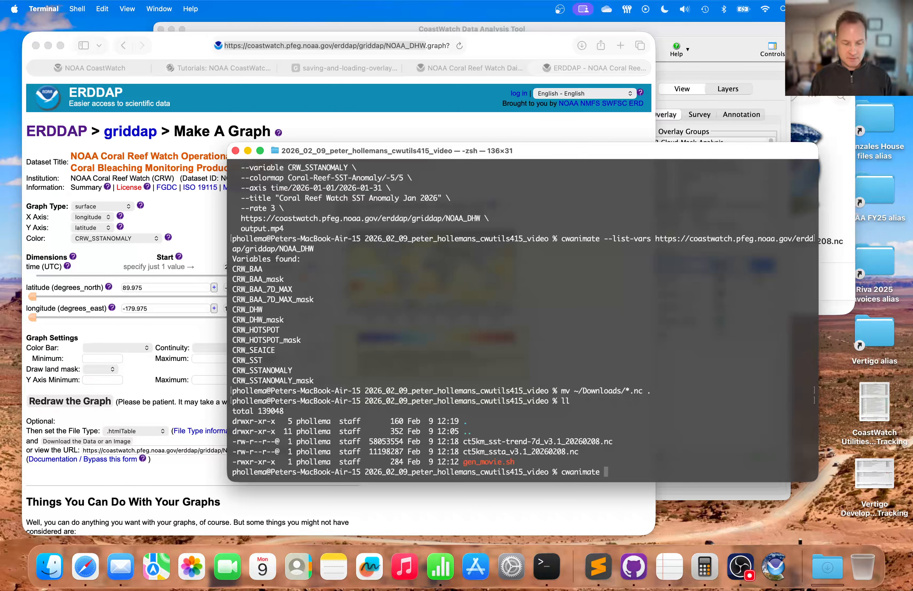
type("--list")
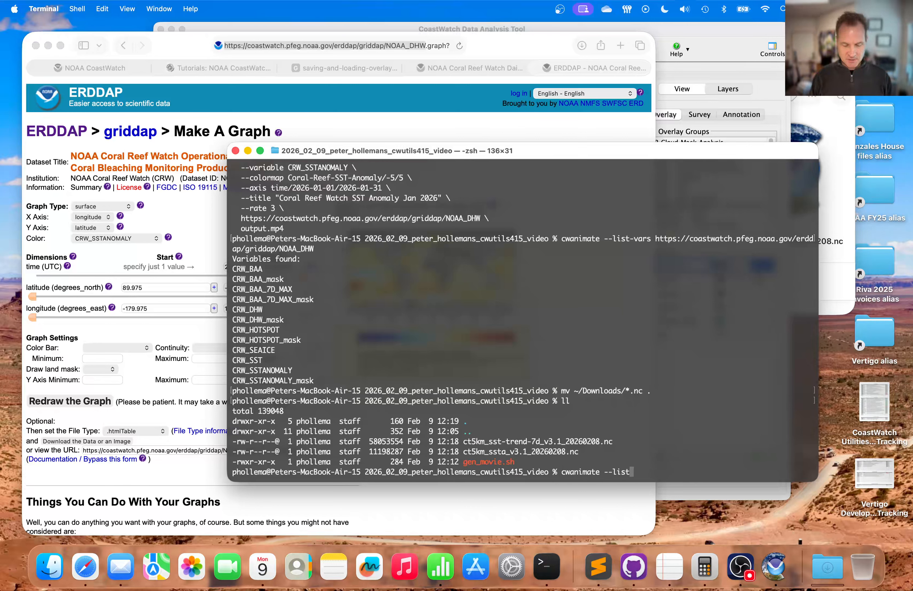
type("-vars")
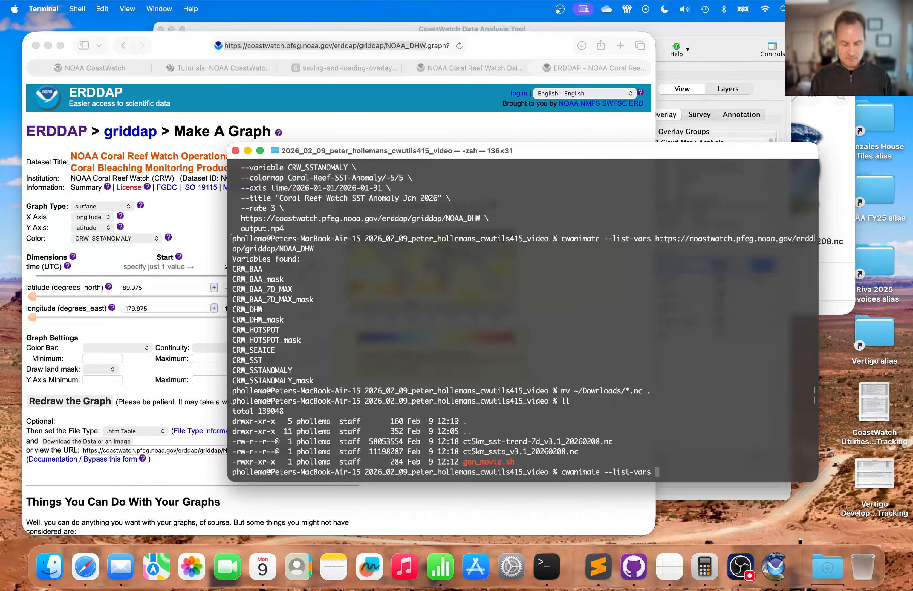
key("super+v")
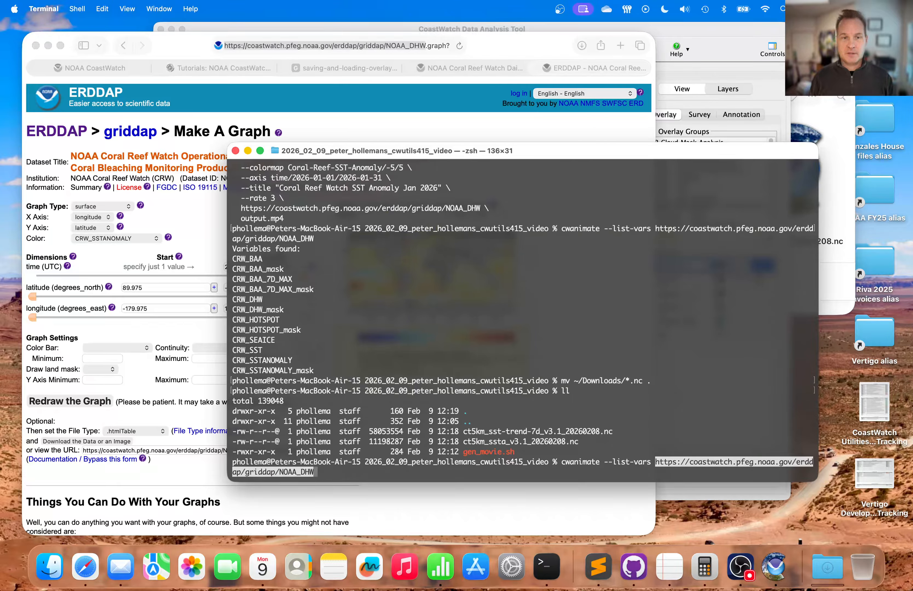
key("Return")
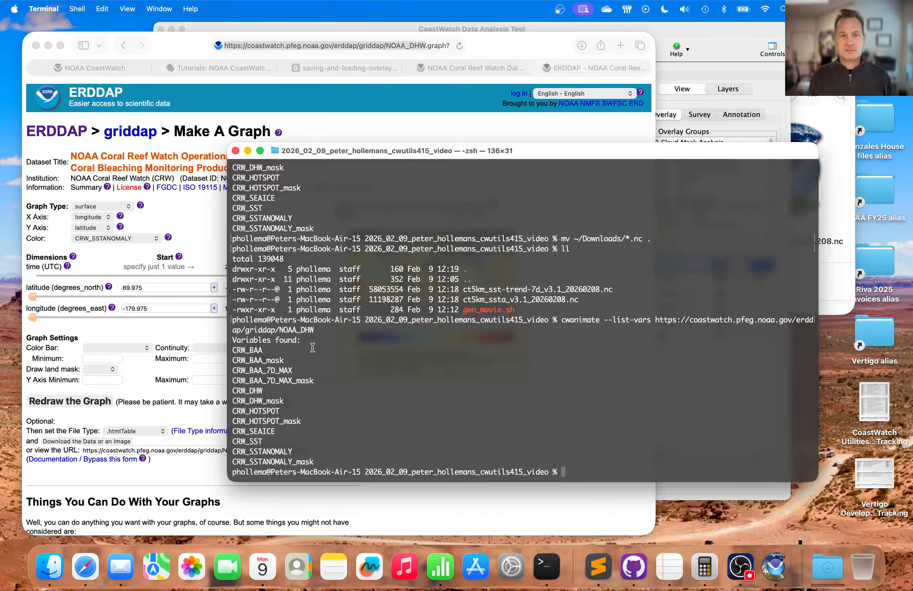
Locate CRW_SSTANOMALY in the variable list and check the dataset's dimensions on the ERDDAP graph page in Safari.
double_click(263, 452)
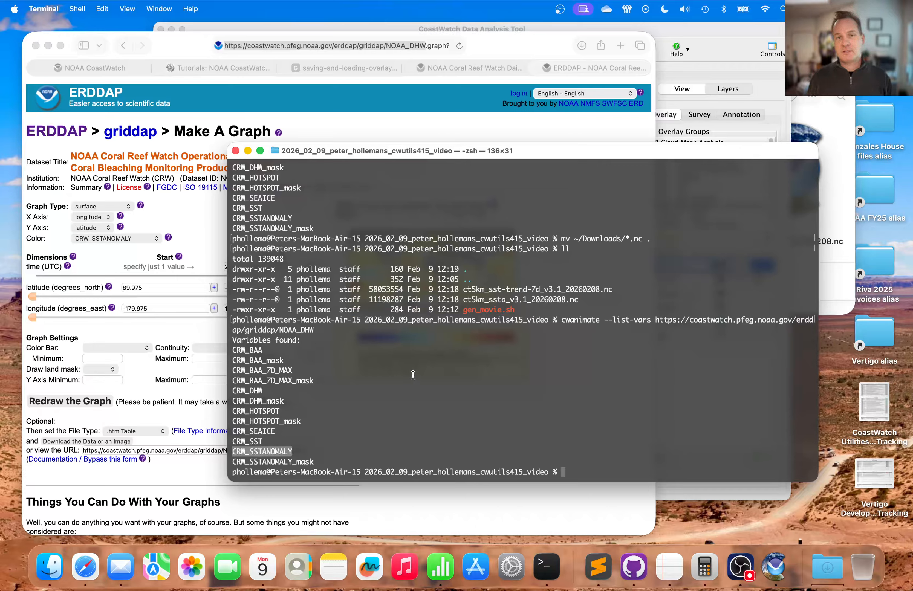
left_click(548, 359)
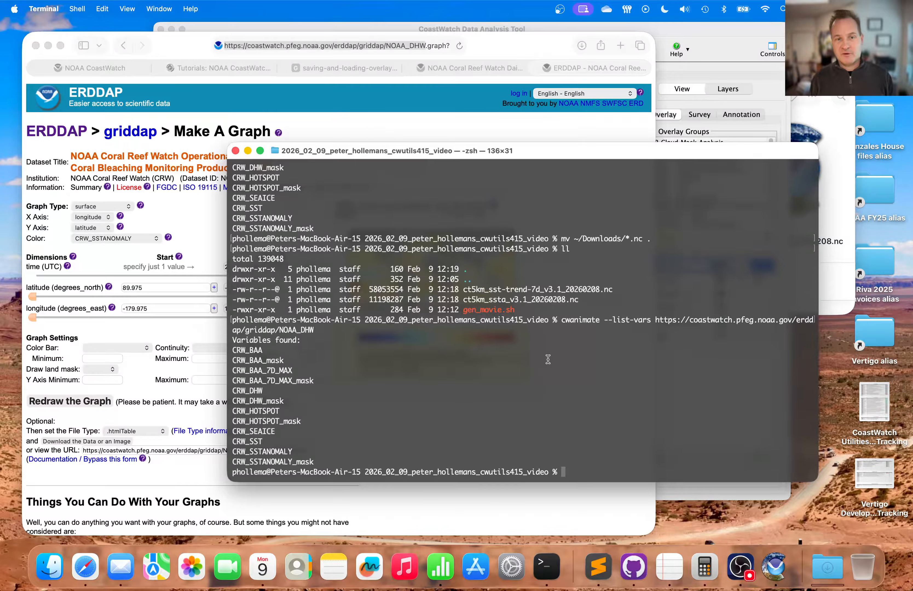
left_click(196, 202)
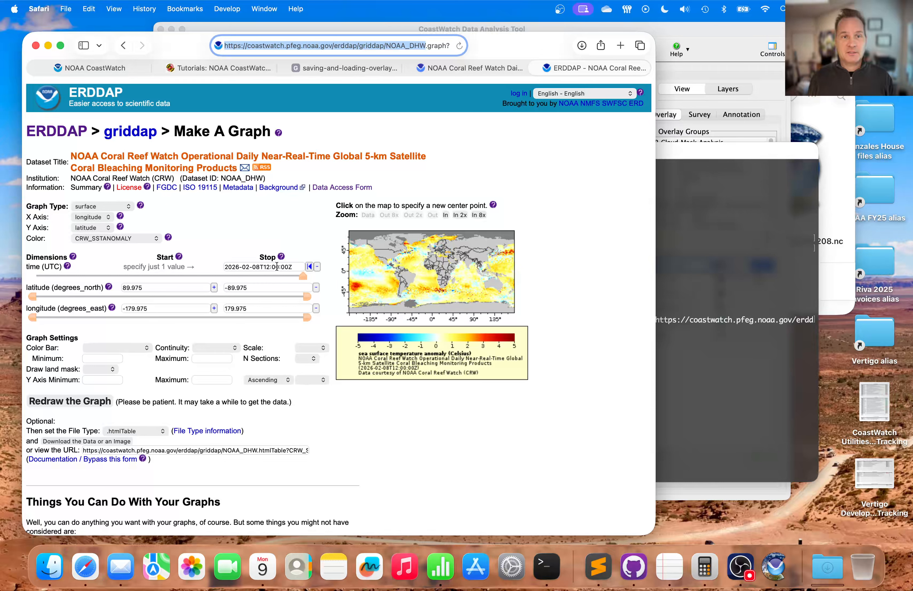
In Terminal, try to query the SST anomaly variable by running cwanimate --query-var --variable CWR_SSTANOMALY.
left_click(730, 287)
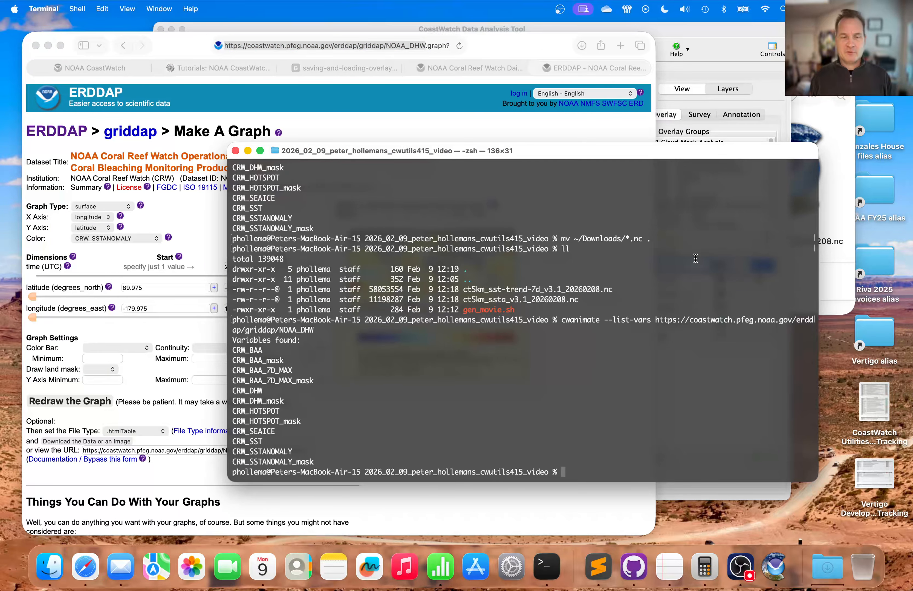
type("cwanim")
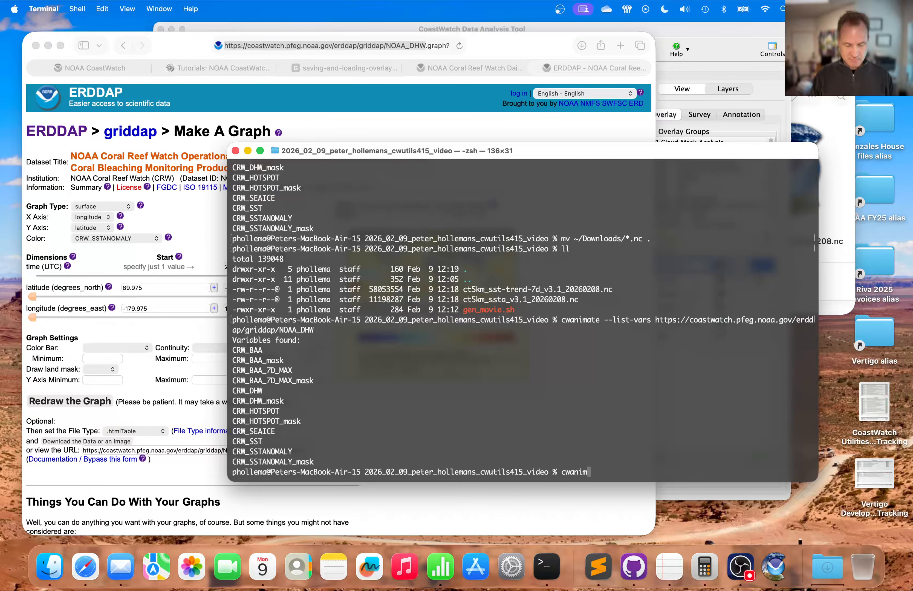
type("ate --")
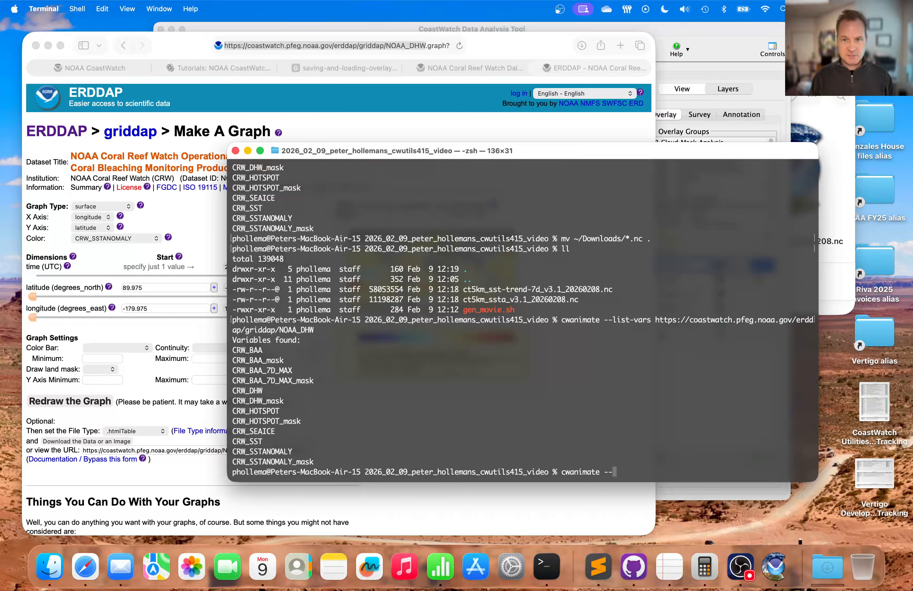
type("query")
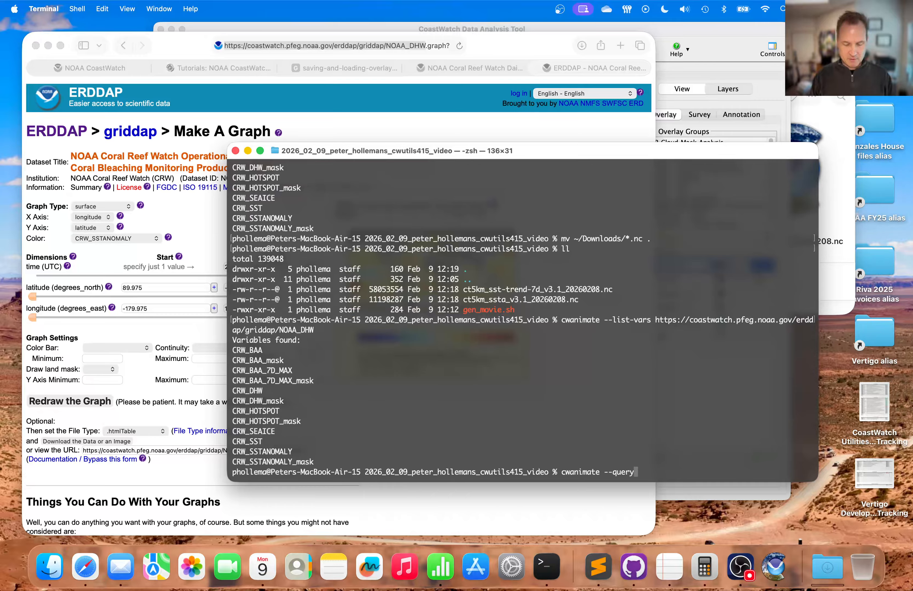
type("-var ")
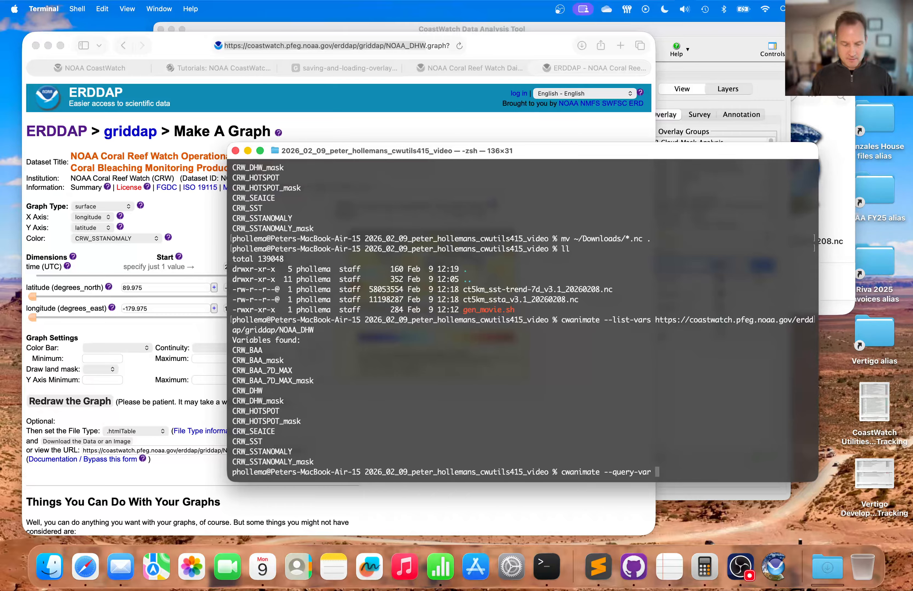
type("--")
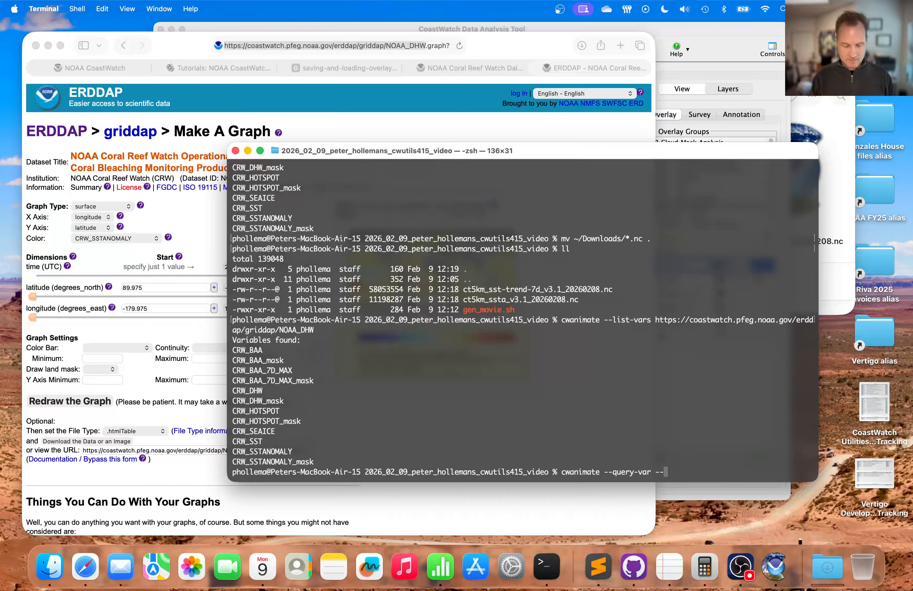
type("variable CWR_")
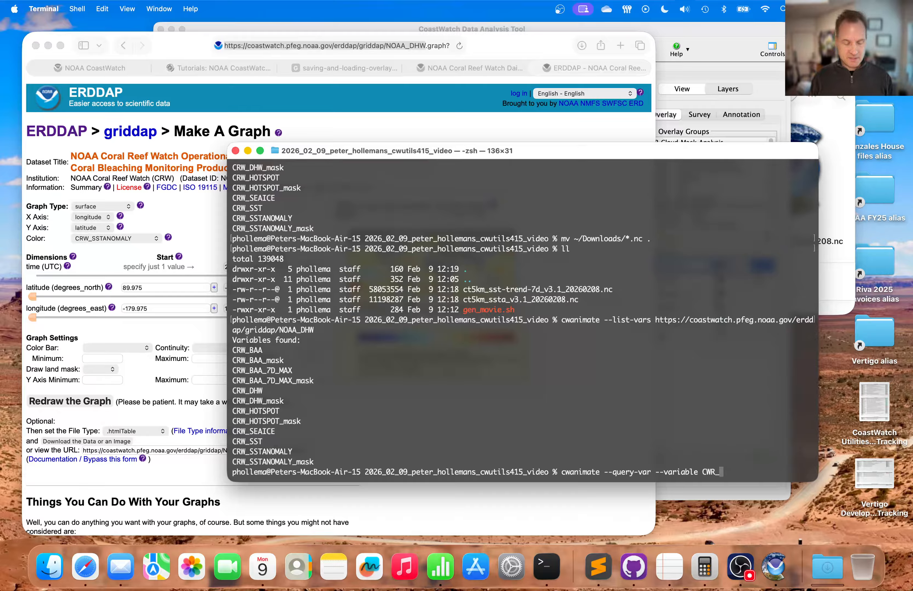
type("SST")
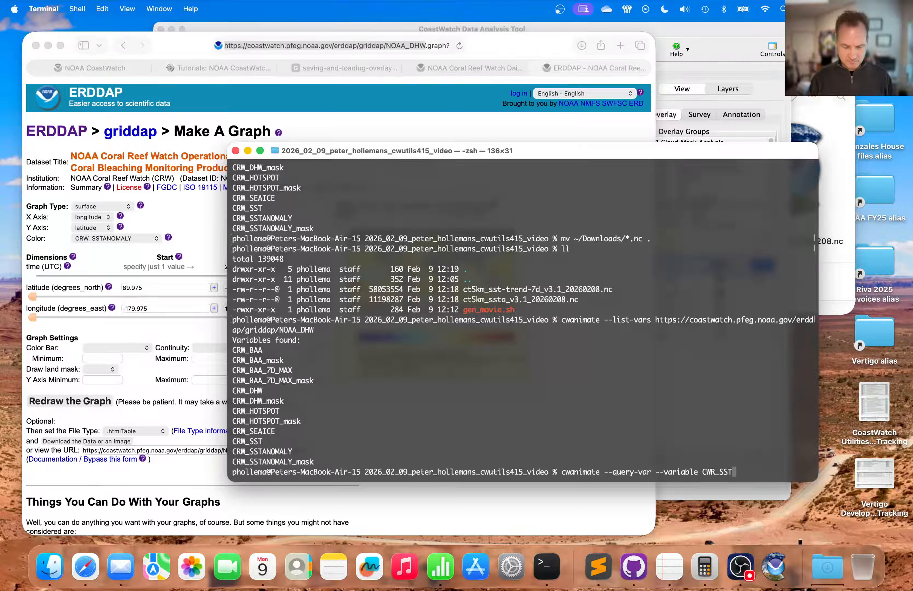
type("ANOMAL")
type("Y")
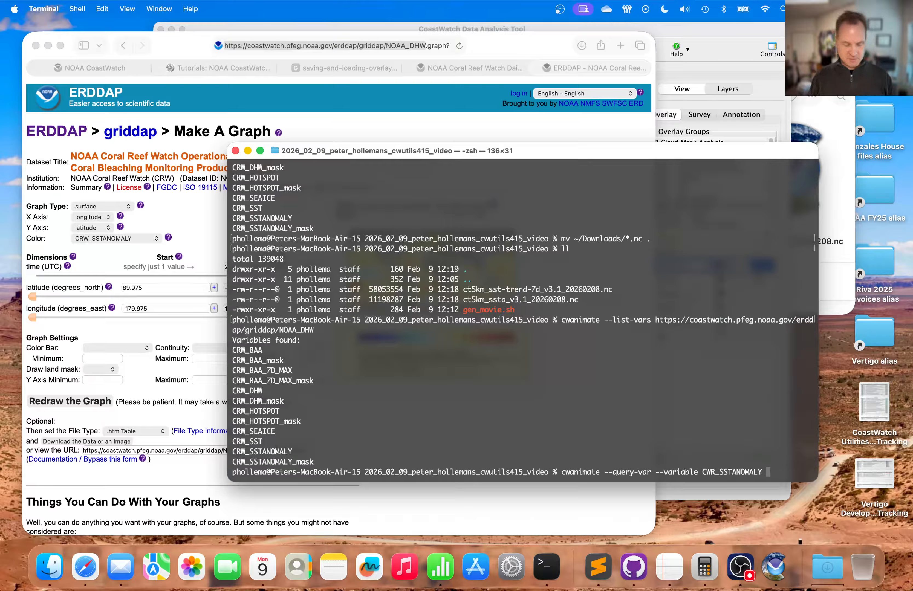
key("Return")
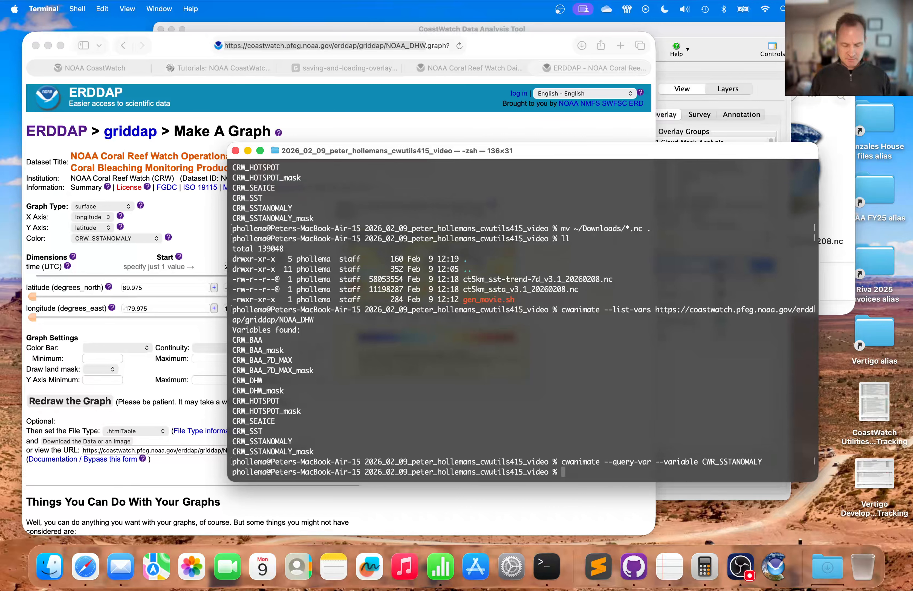
Display the usage help for cwanimate by running cwanimate -h.
type("cwanimate -h")
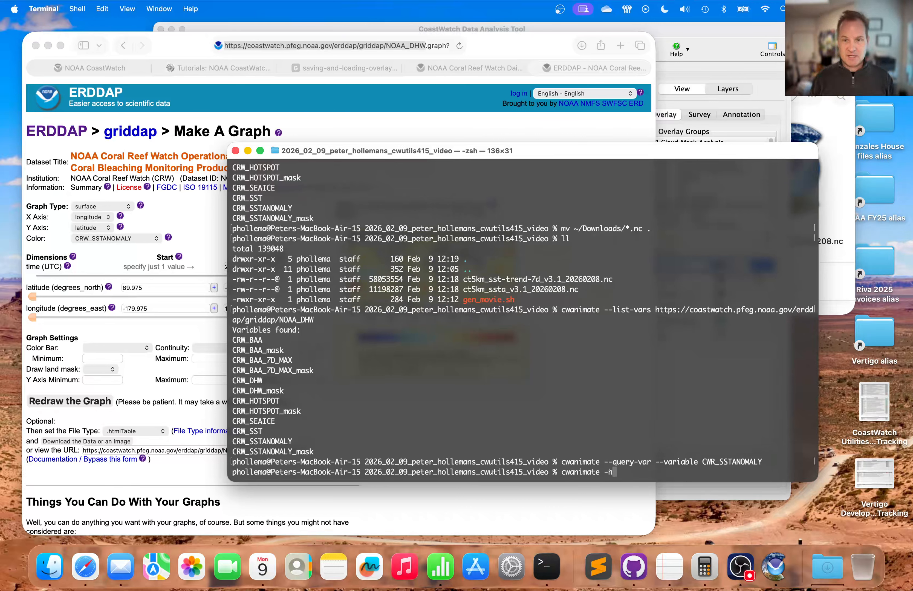
key("Return")
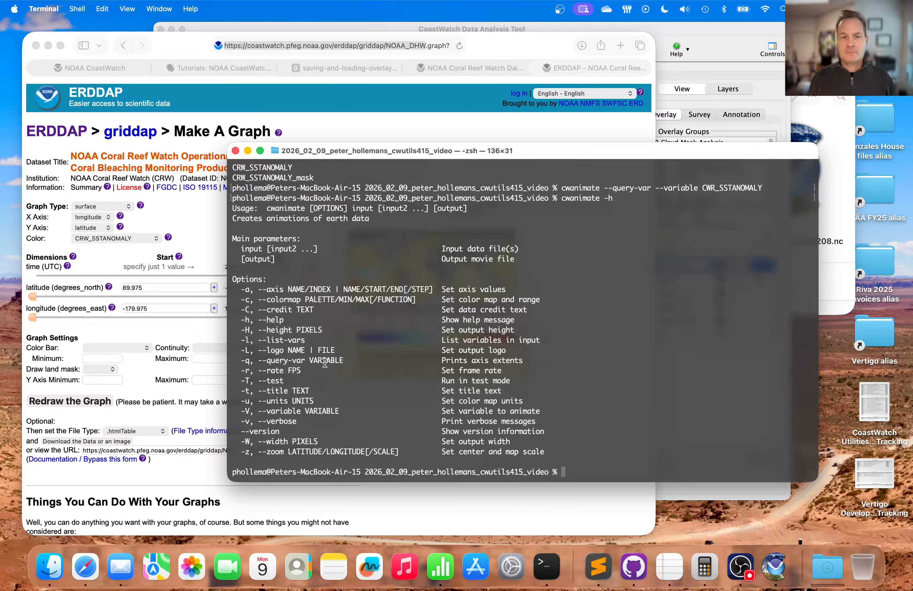
type("cwanimage")
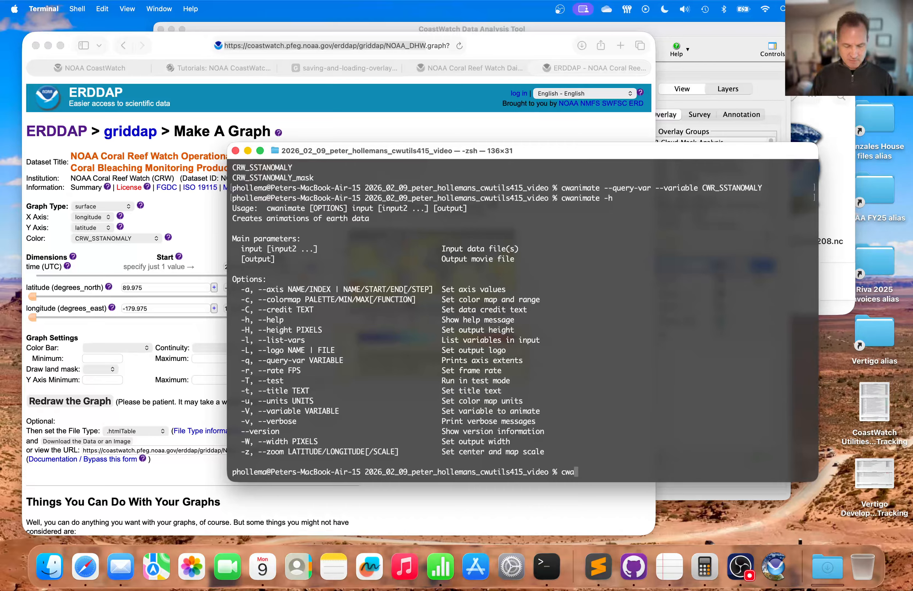
key("BackSpace")
key("BackSpace")
key("BackSpace")
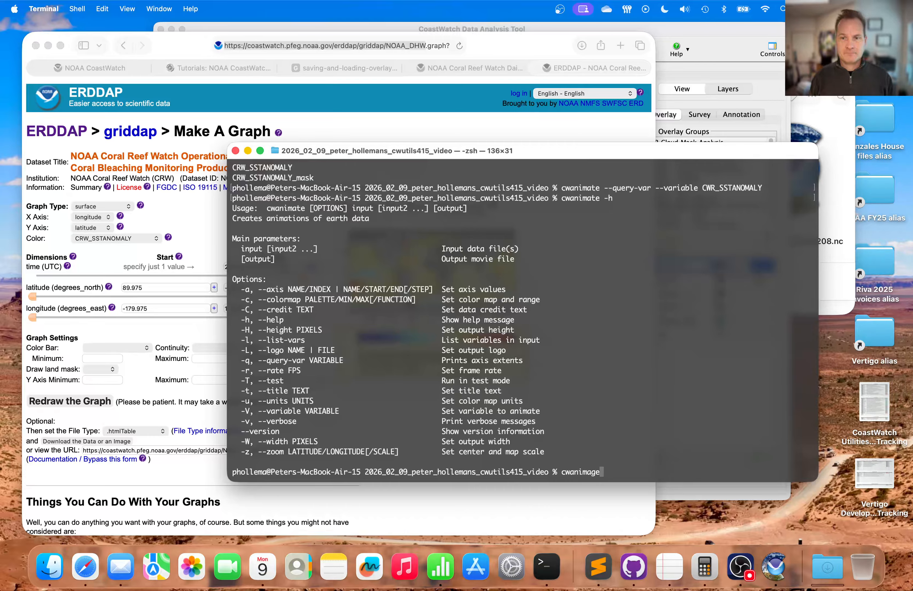
type("te")
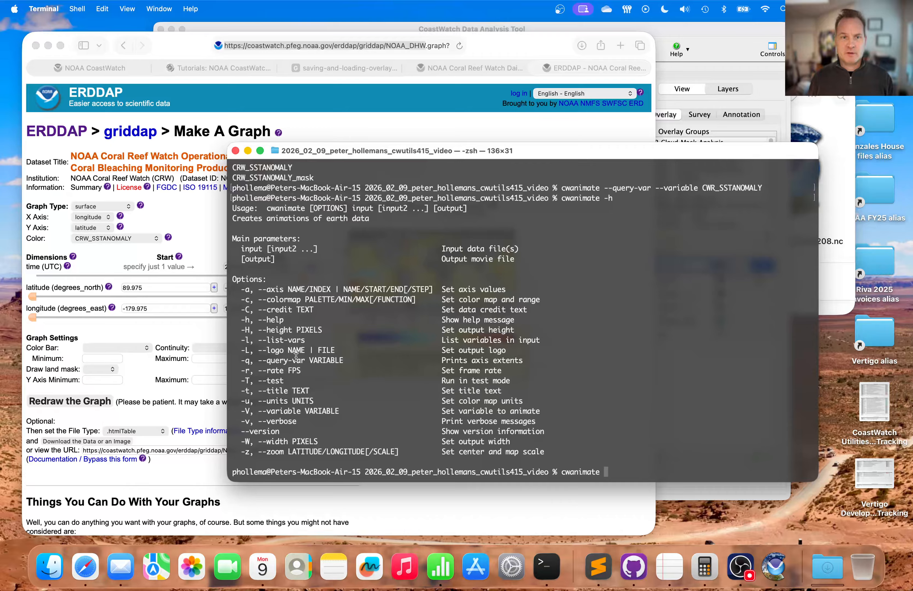
left_click_drag(306, 361, 260, 360)
key("super+c")
key("super+v")
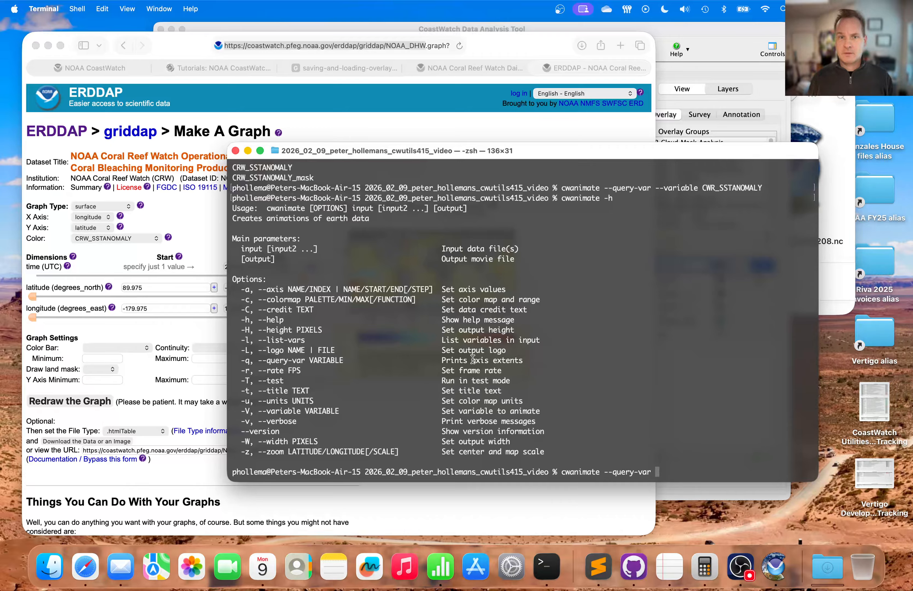
double_click(724, 188)
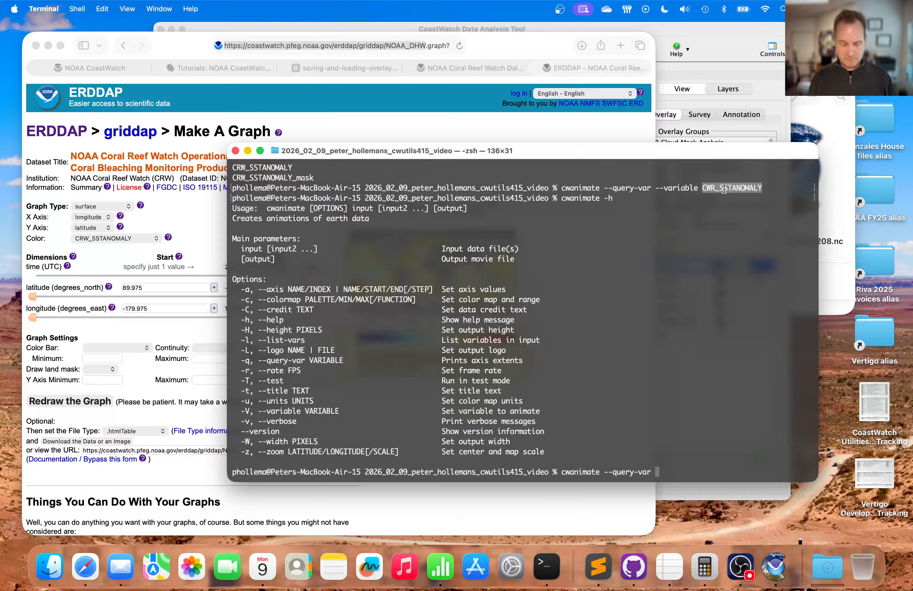
key("super+c")
key("super+v")
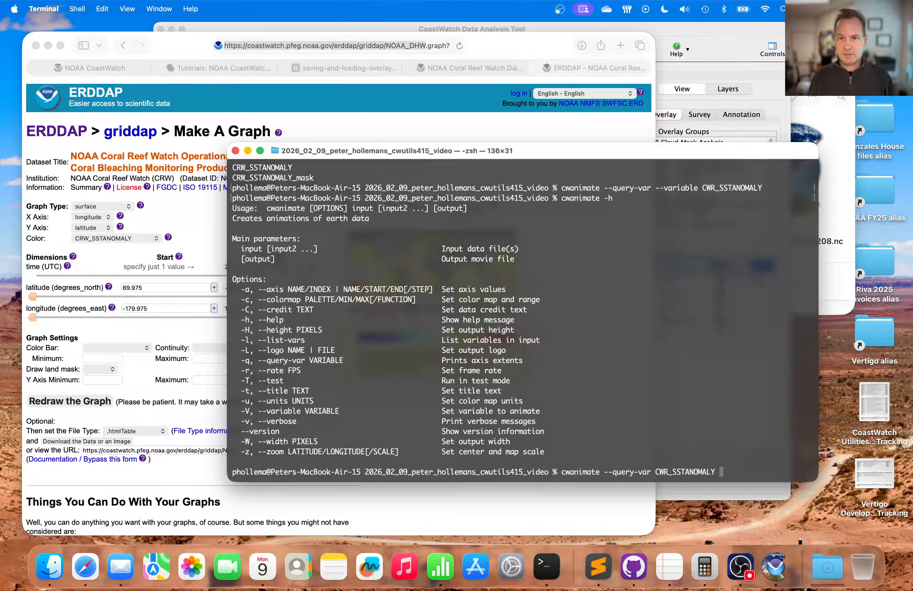
scroll(644, 206, "up", 5)
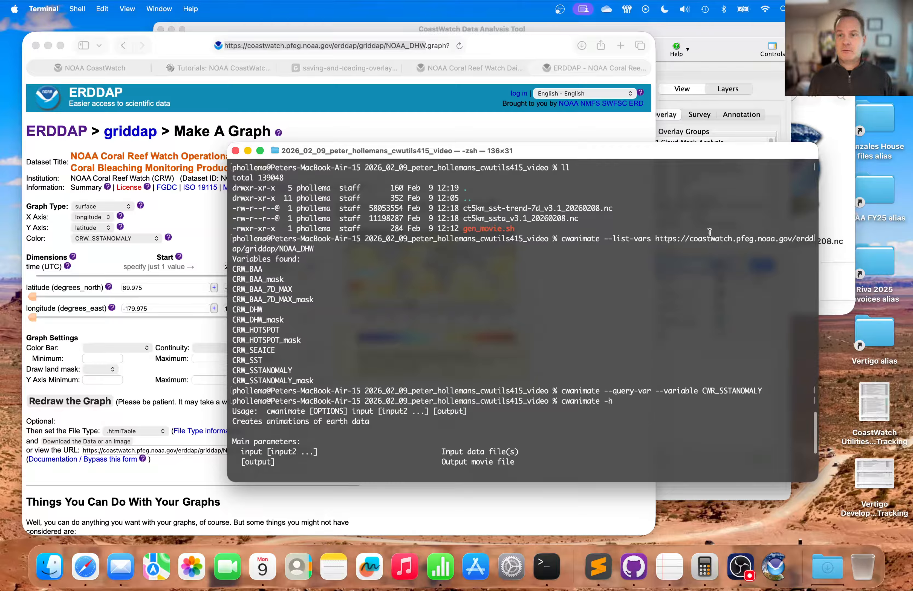
left_click_drag(677, 239, 306, 247)
key("super+c")
key("super+v")
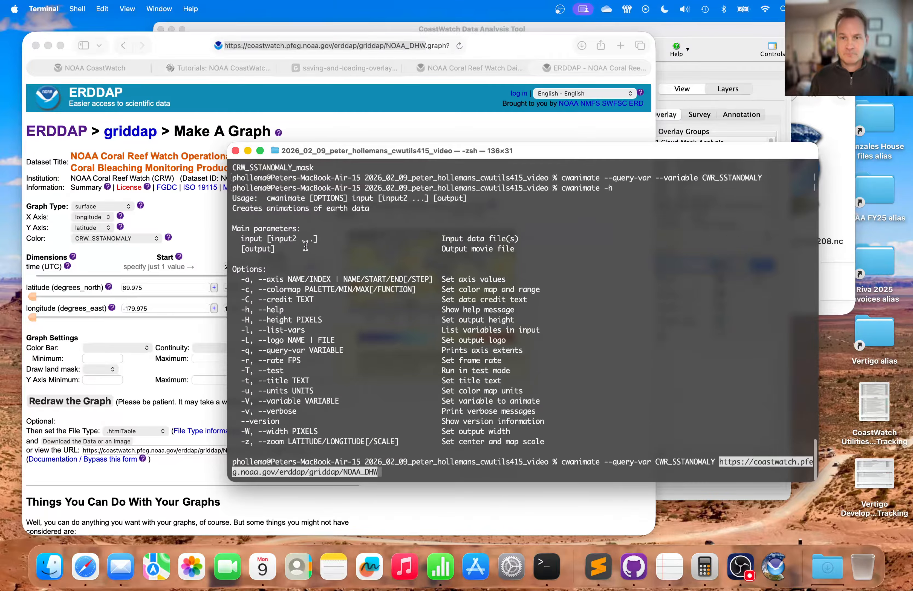
key("Return")
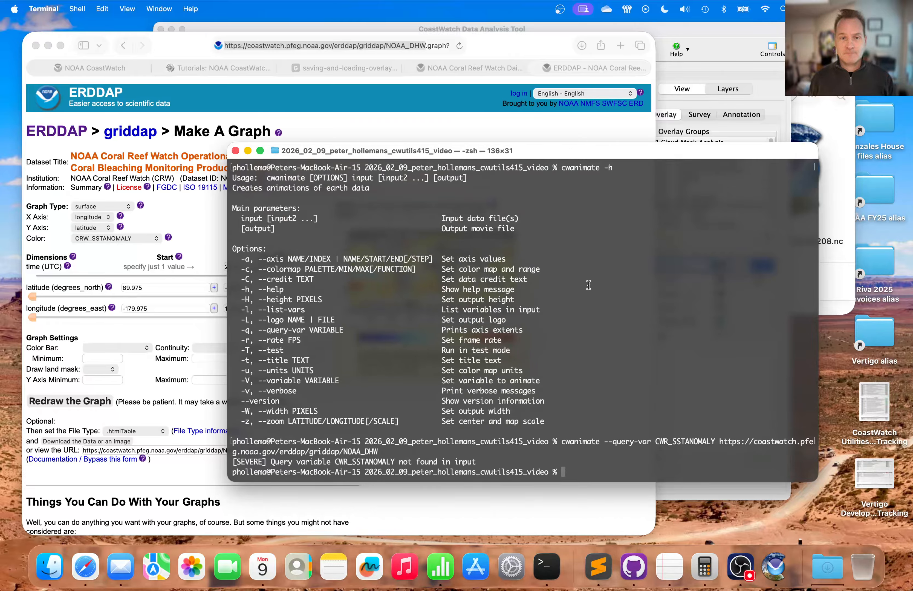
Correct the variable name in the previous query command to CRW_SSTANOMALY and run the command again.
key("Up")
key("ctrl+a")
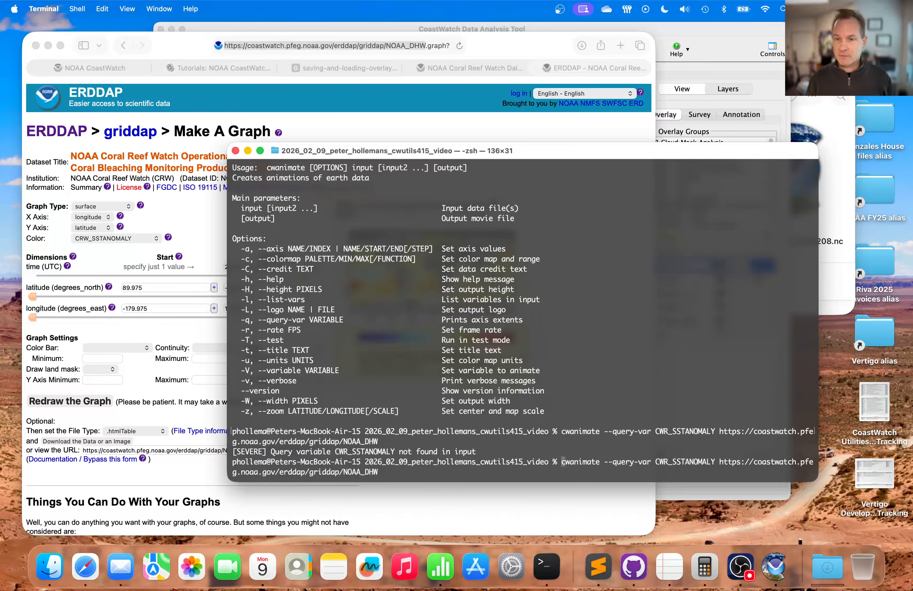
key("Right")
key("Right")
key("Right")
key("Right")
key("Right")
key("Right")
key("Right")
key("Right")
key("Right")
key("Right")
key("Right")
key("Right")
key("Right")
key("Right")
key("Right")
key("Right")
key("Right")
key("Right")
key("Right")
key("Right")
key("Right")
key("Right")
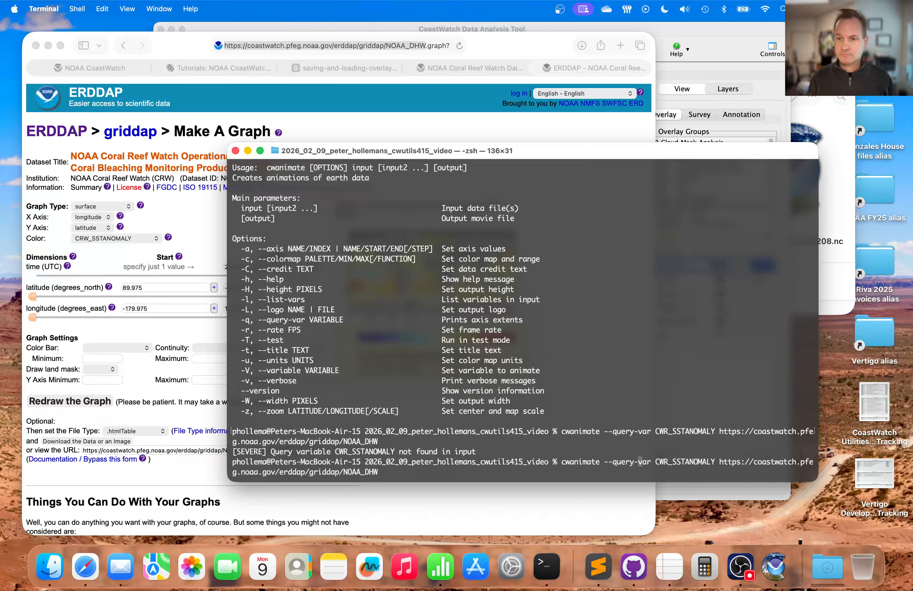
key("Right")
key("Delete")
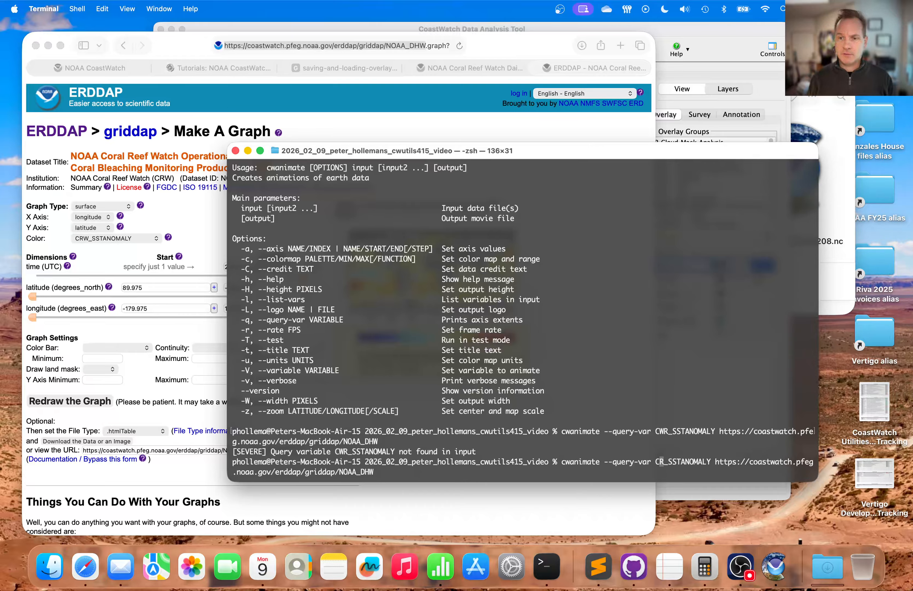
key("Right")
type("W")
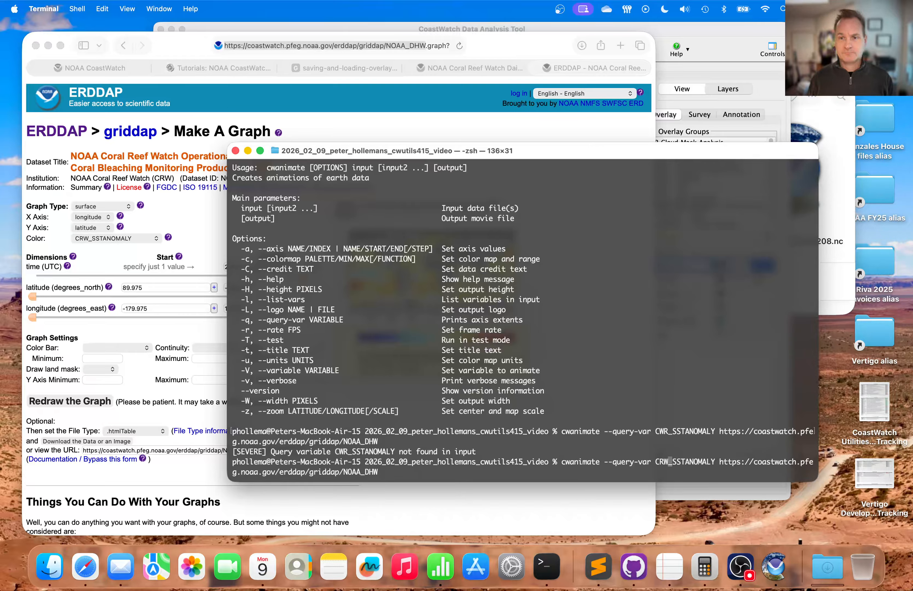
key("Return")
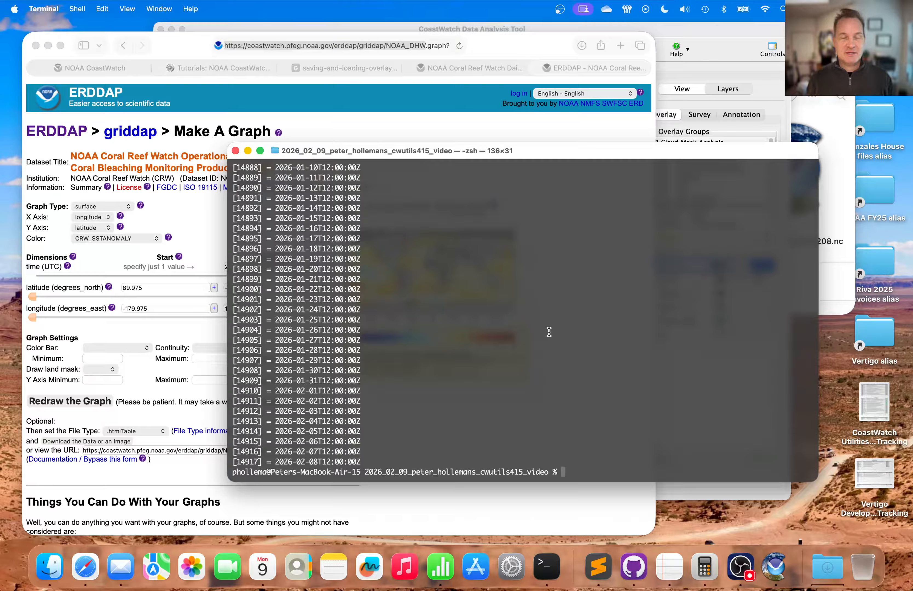
Examine the printed time axis values and locate the entries for 2026-01-01 and 2026-01-31.
scroll(549, 332, "up", 15)
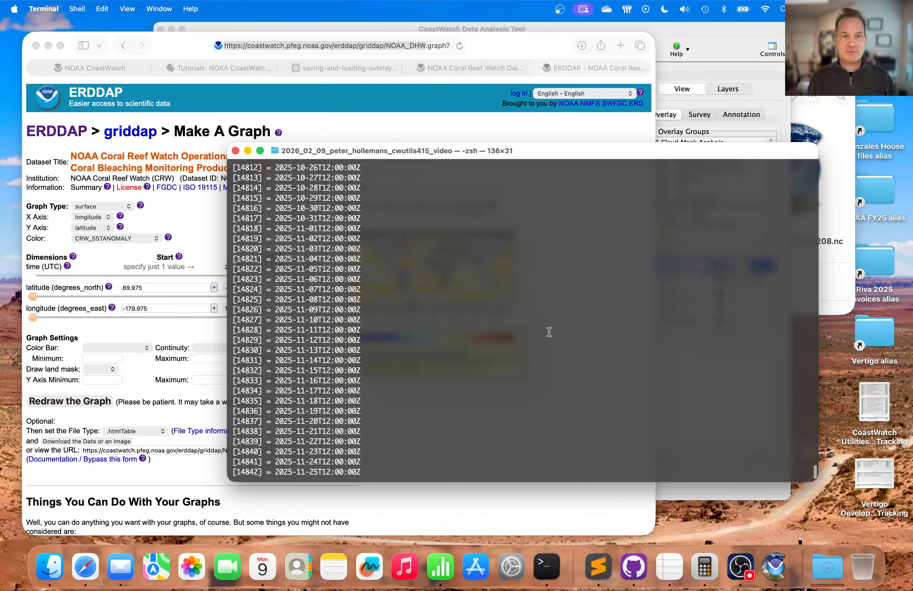
scroll(550, 332, "up", 3)
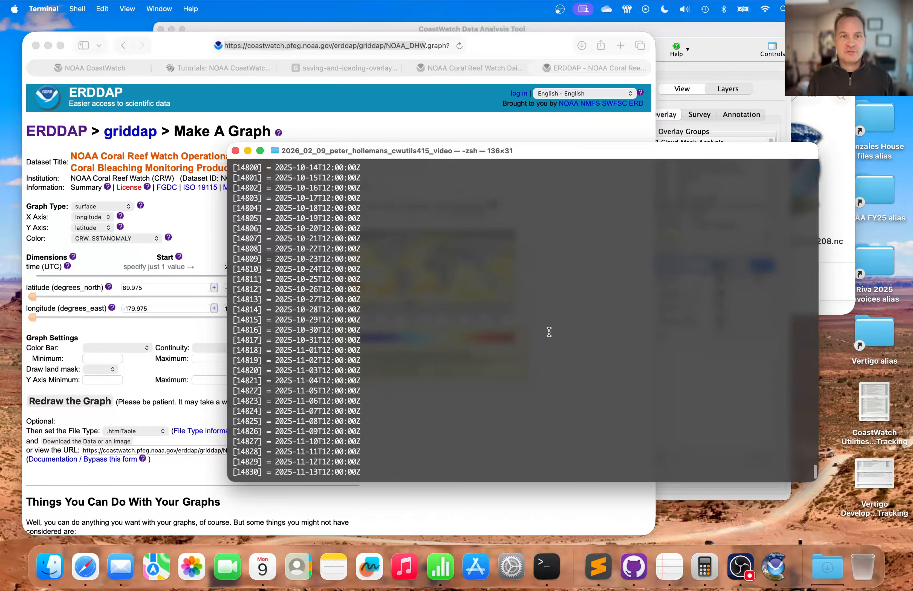
scroll(549, 332, "down", 20)
scroll(549, 332, "up", 3)
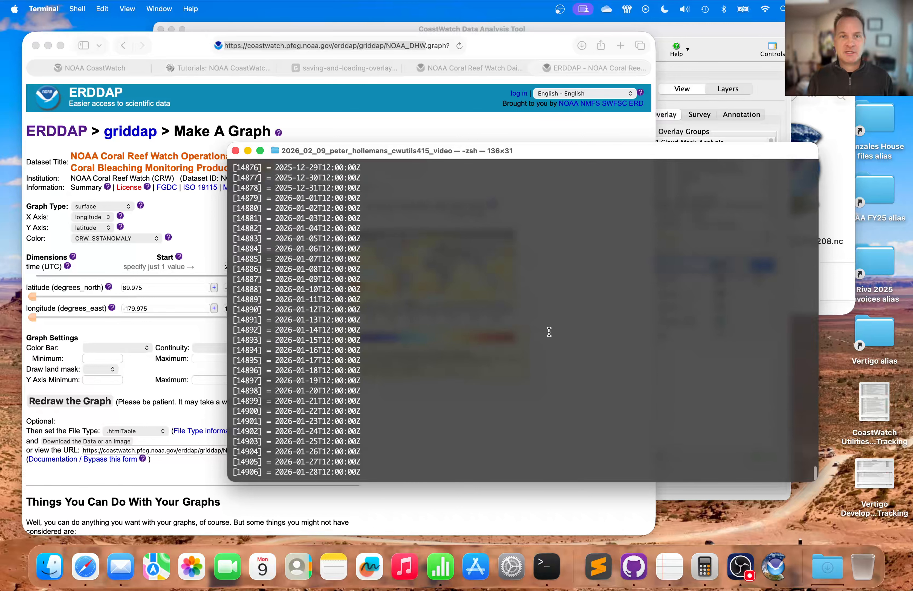
scroll(301, 230, "up", 2)
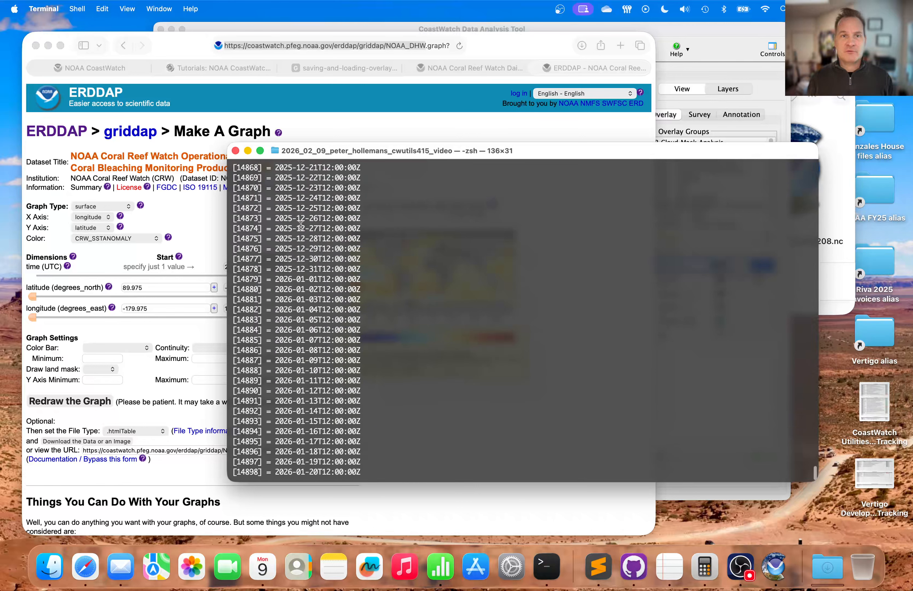
left_click_drag(276, 279, 330, 280)
scroll(426, 284, "down", 5)
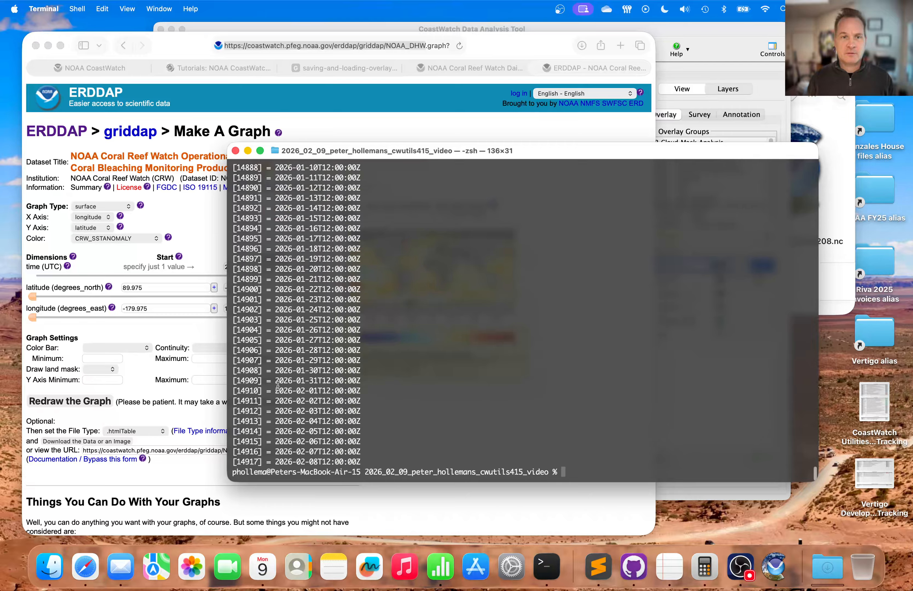
left_click_drag(276, 384, 331, 383)
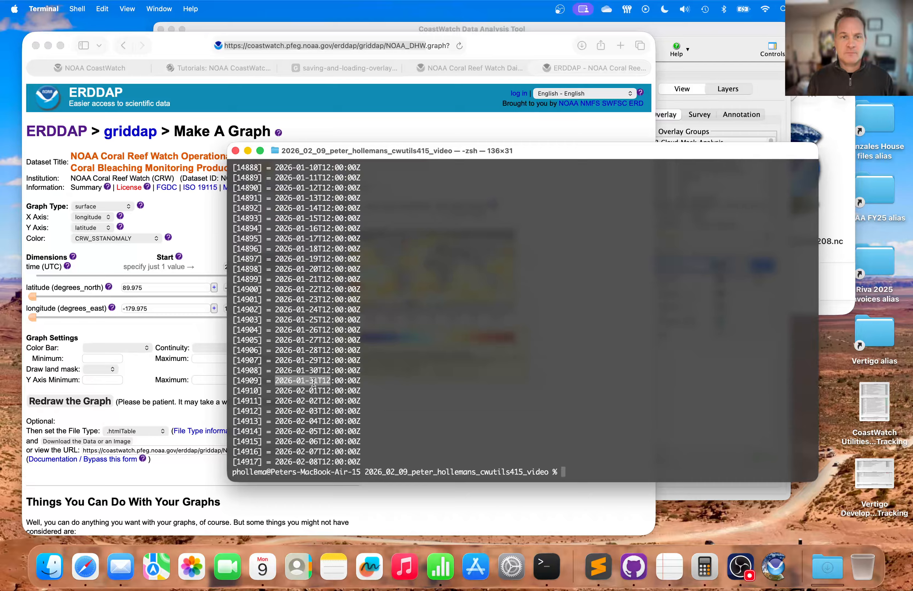
Print the contents of gen_movie.sh with cat and examine the cwanimate command inside the script.
left_click(516, 349)
type("cat gen_movie.sh")
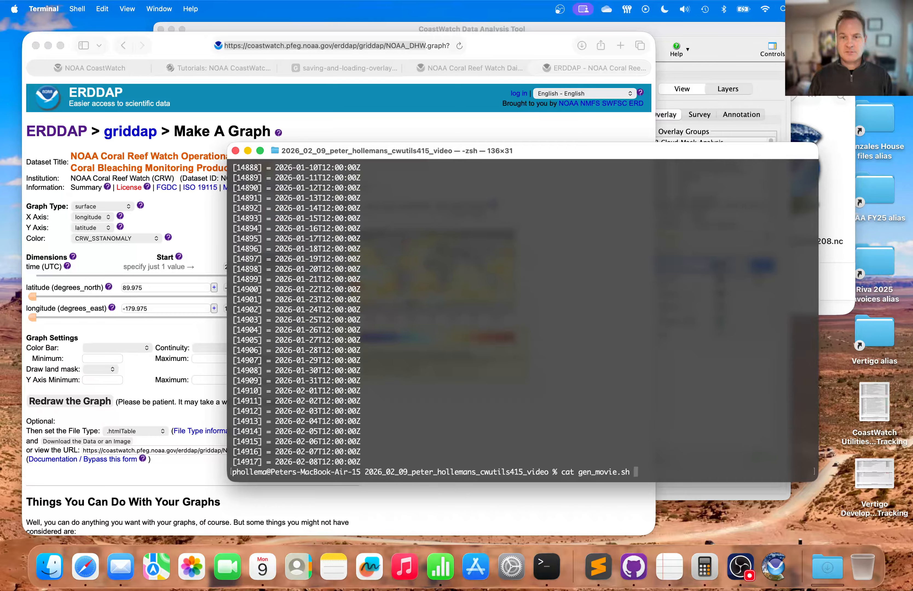
key("Return")
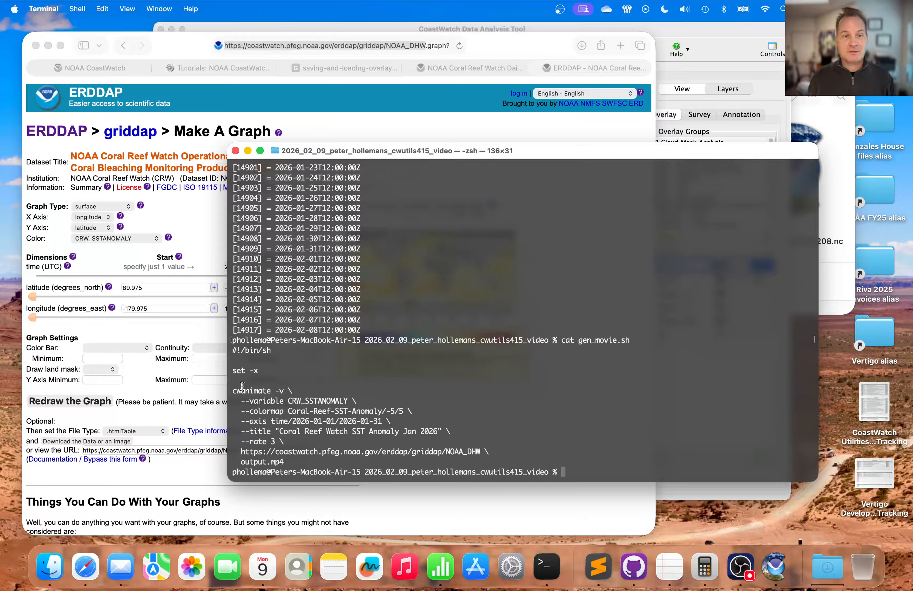
double_click(248, 390)
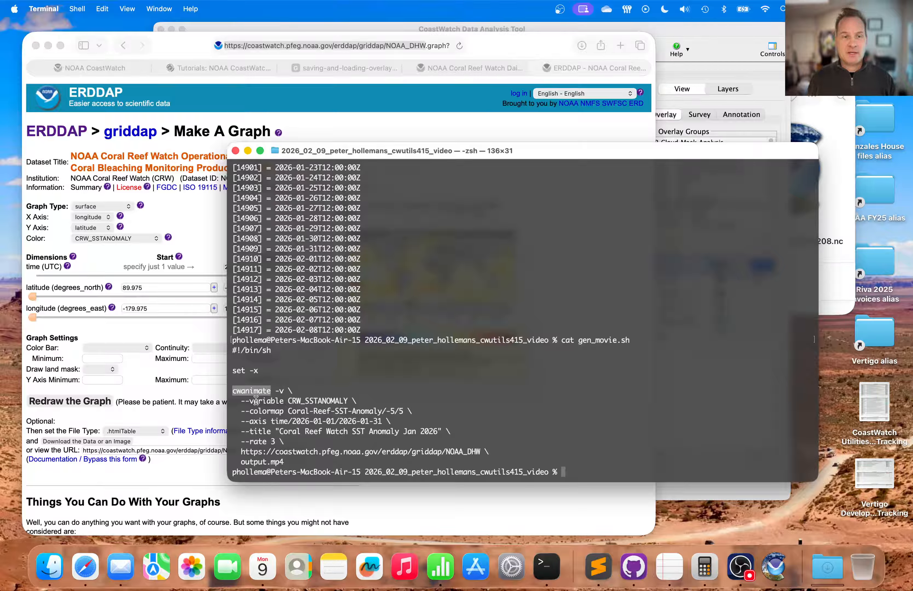
Examine the script's variable and colormap options, then check the palette list for the sea_surface_temperature_anomaly data in CoastWatch Data Analysis Tool.
left_click_drag(242, 401, 369, 401)
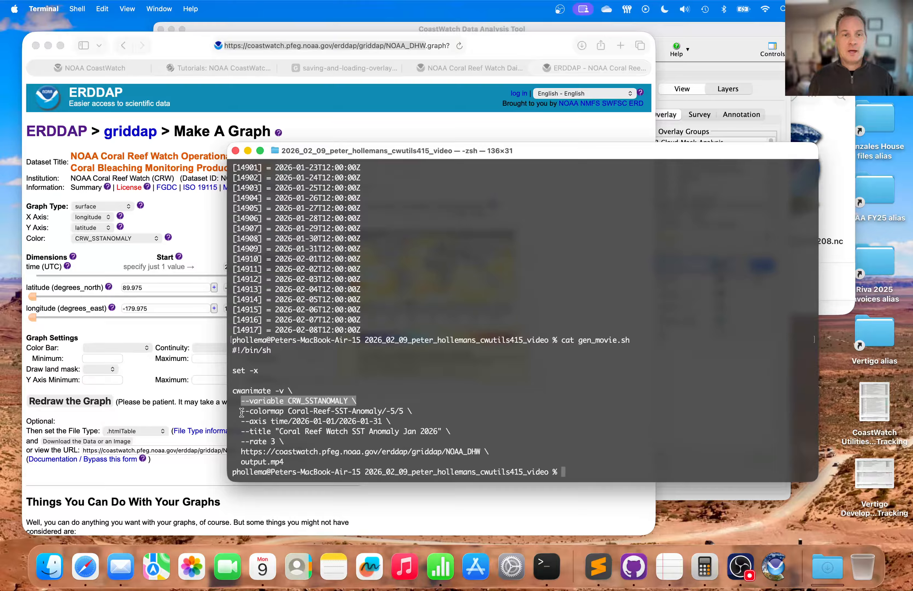
left_click(243, 411)
left_click_drag(289, 411, 382, 412)
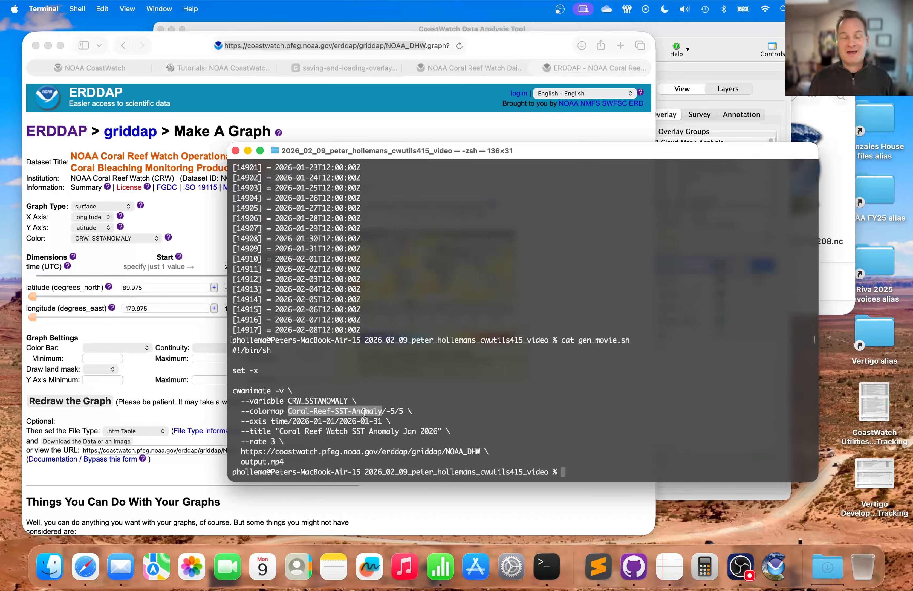
left_click(711, 30)
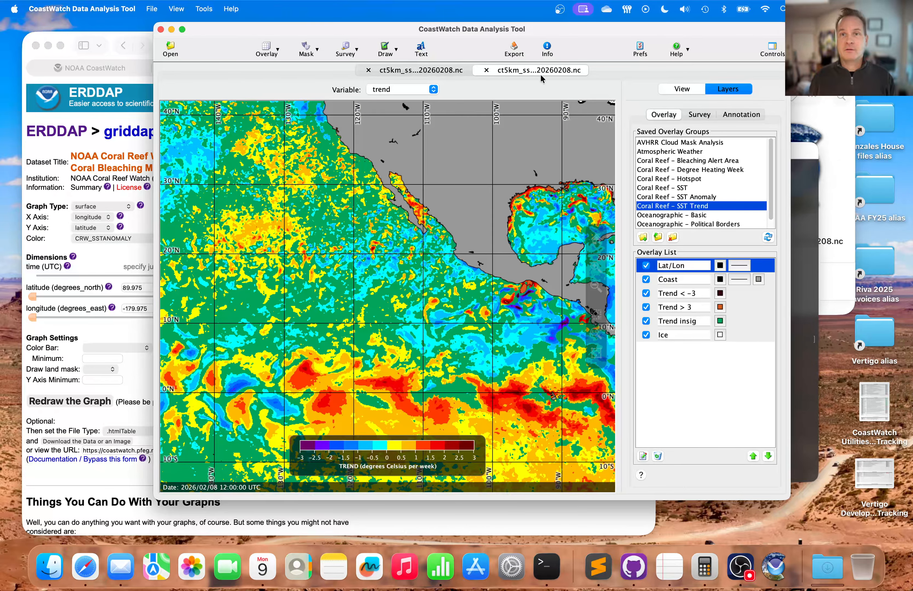
left_click(437, 72)
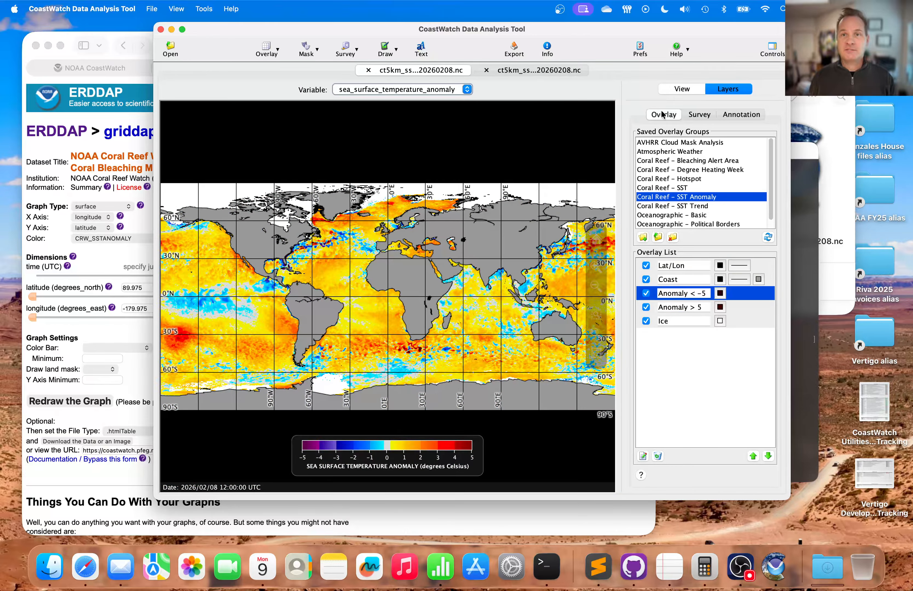
left_click(688, 89)
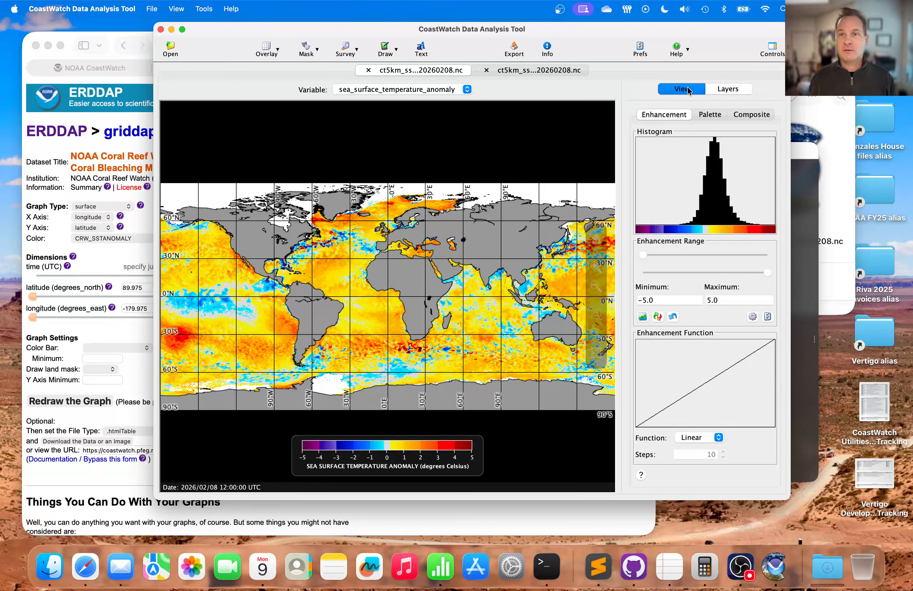
left_click(710, 117)
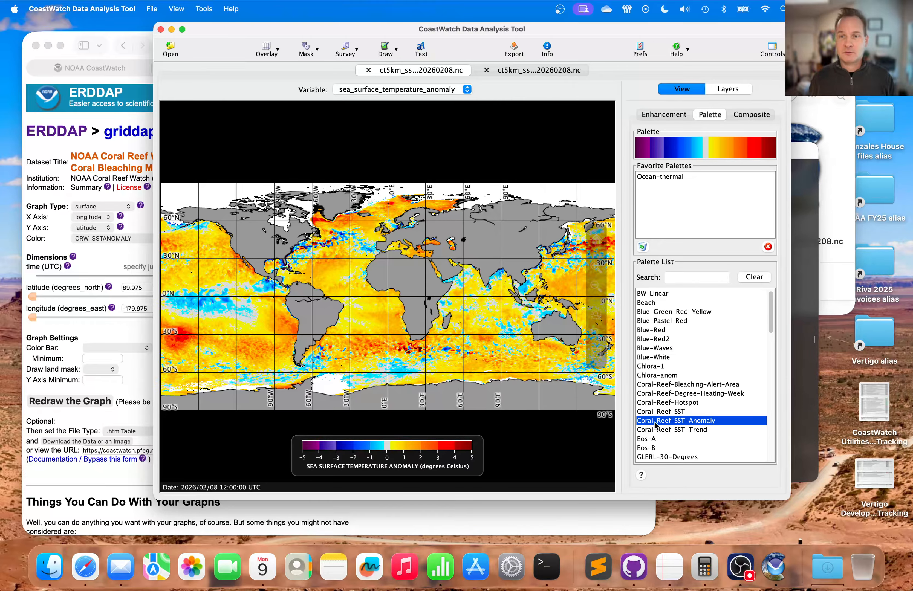
Compare the script's colormap range in Terminal with the anomaly data's enhancement range in CoastWatch Data Analysis Tool, returning to Terminal.
left_click(802, 279)
left_click_drag(407, 408, 398, 407)
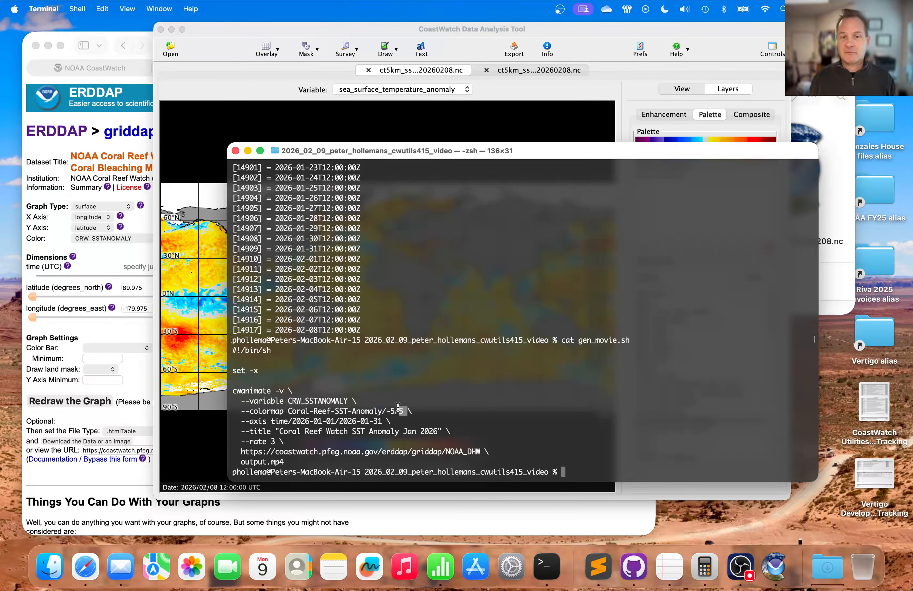
left_click(612, 35)
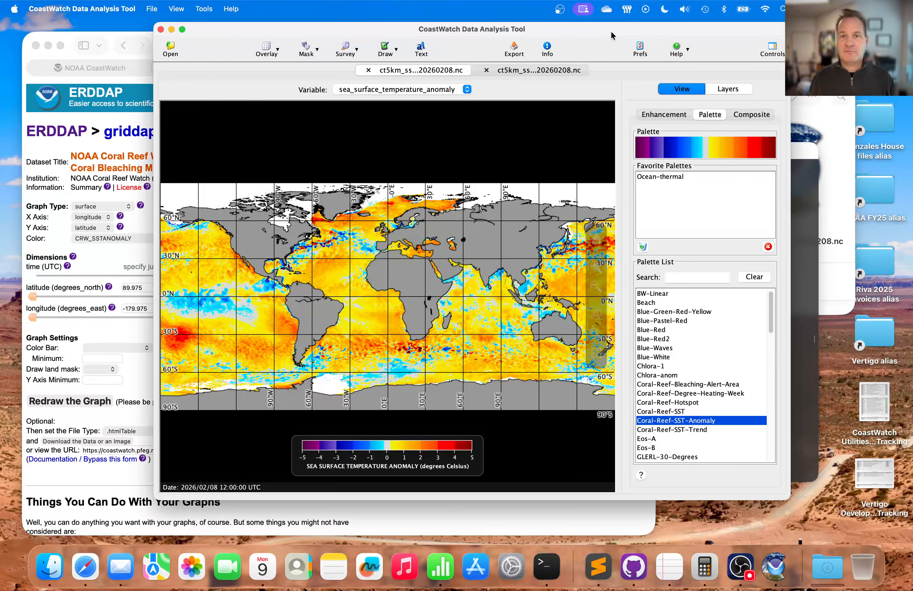
left_click(671, 117)
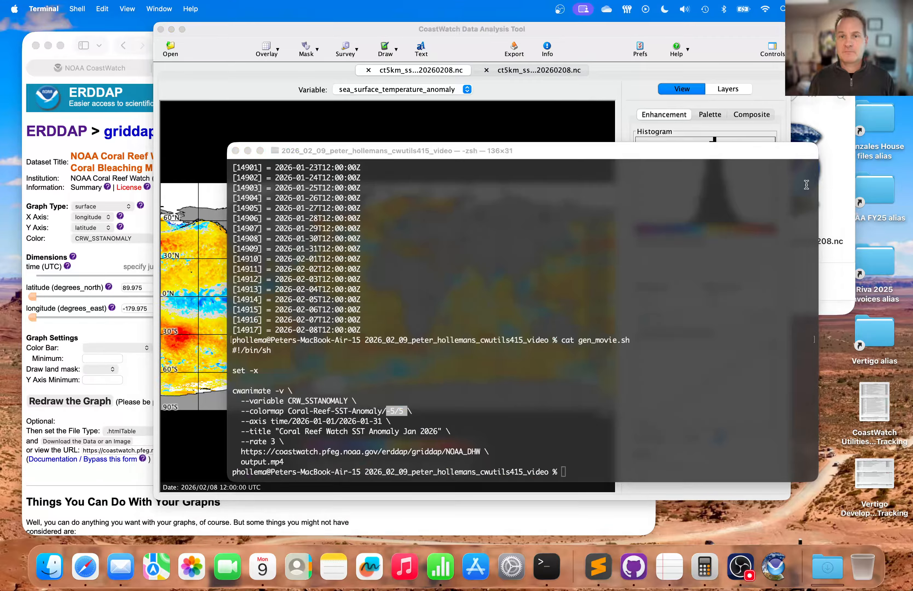
left_click(811, 187)
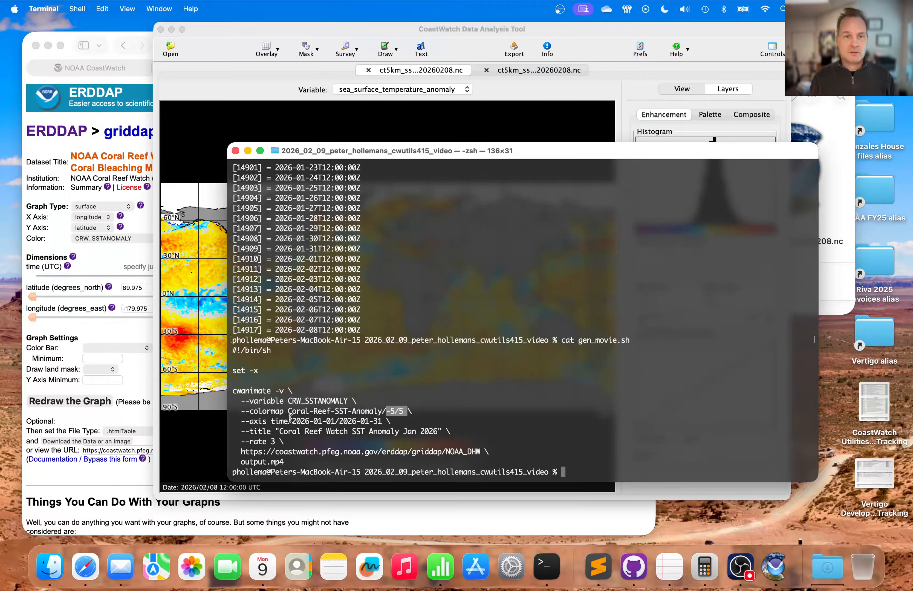
Examine the time axis dates and the title text in the script's cwanimate command.
left_click_drag(241, 421, 381, 421)
left_click(350, 421)
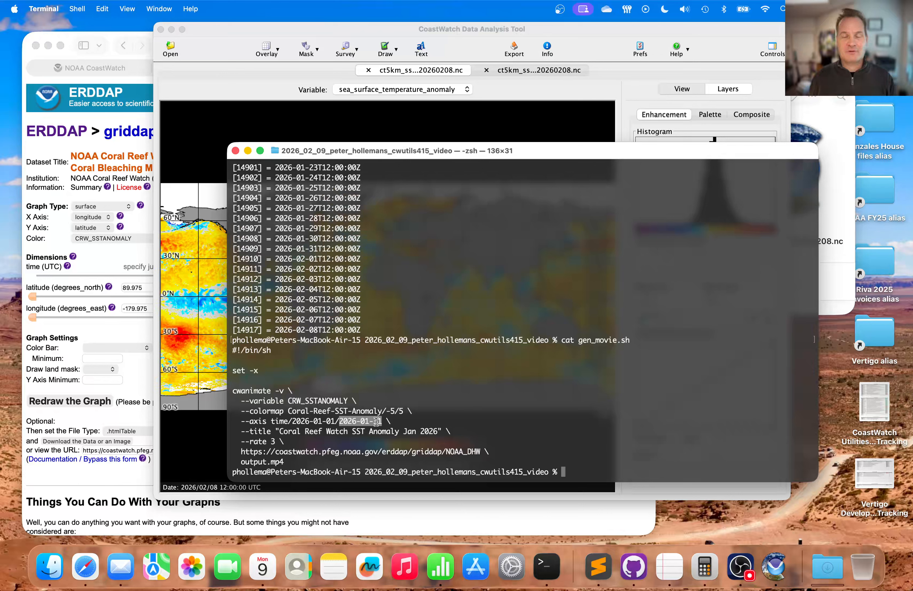
left_click(515, 349)
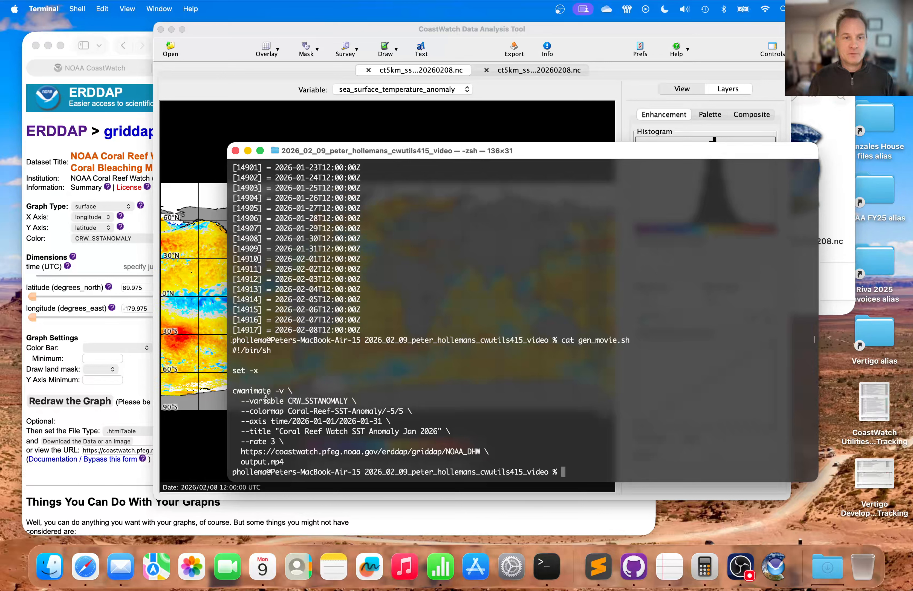
left_click_drag(285, 431, 437, 431)
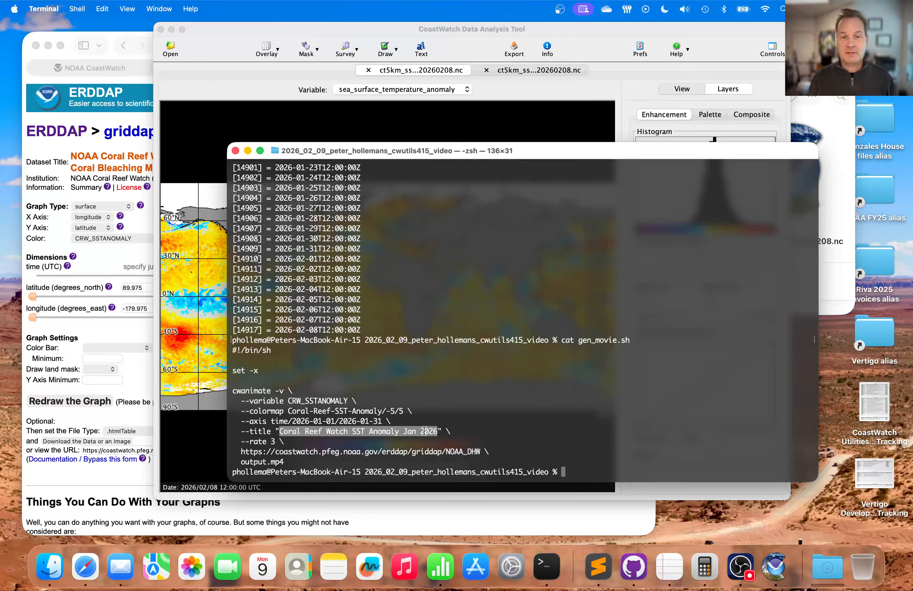
left_click(511, 364)
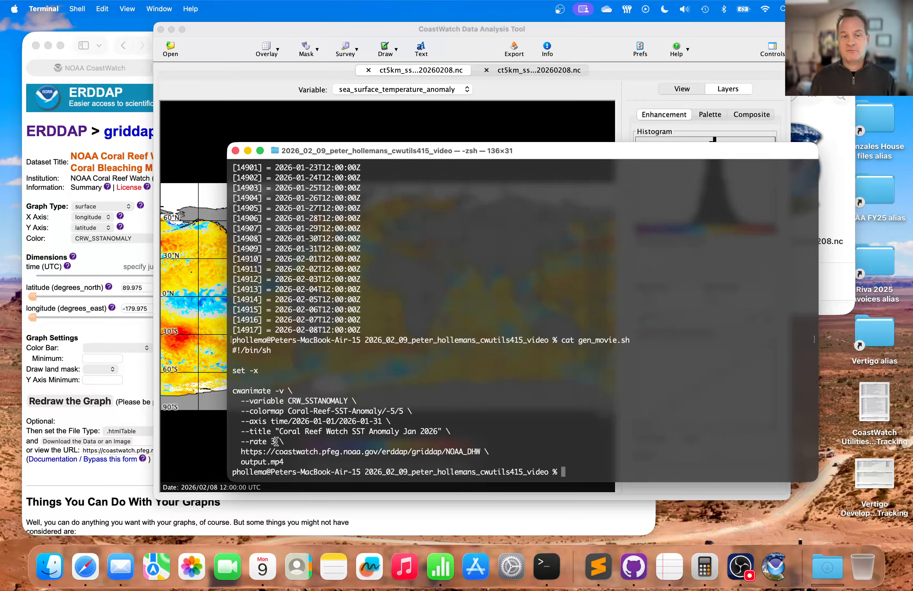
Print the cwanimate help with cwanimate -h and check what unit the --rate option takes.
type("cwan")
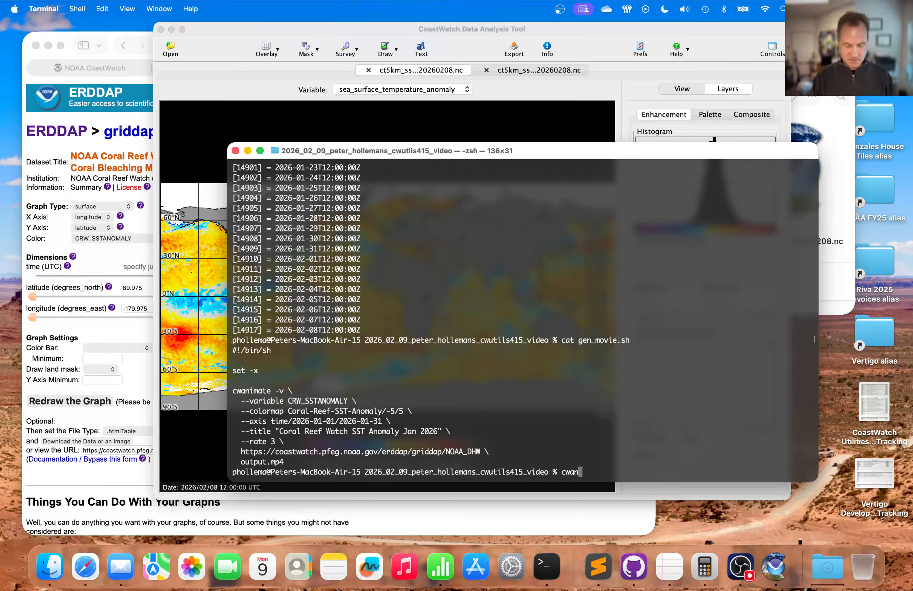
type("imate -h")
key("Return")
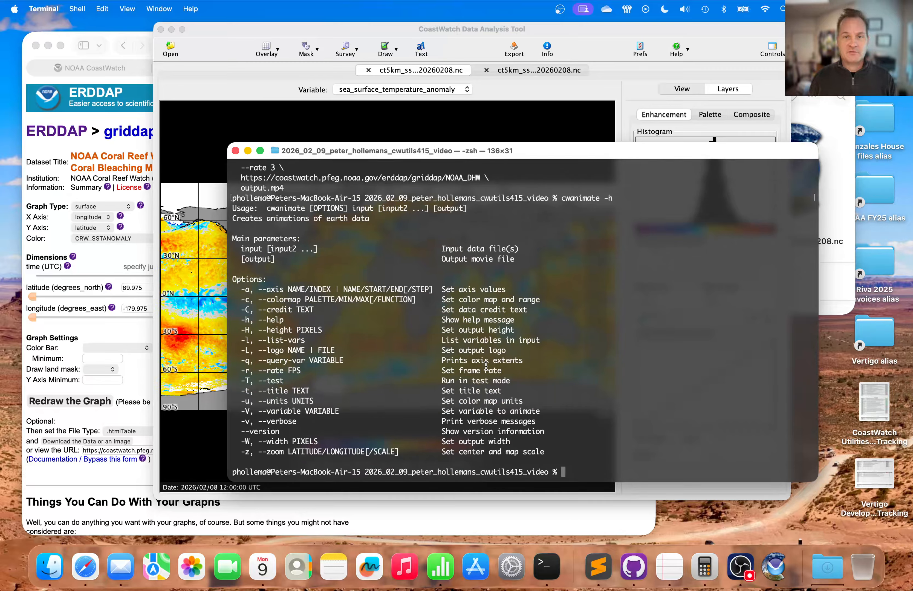
double_click(296, 370)
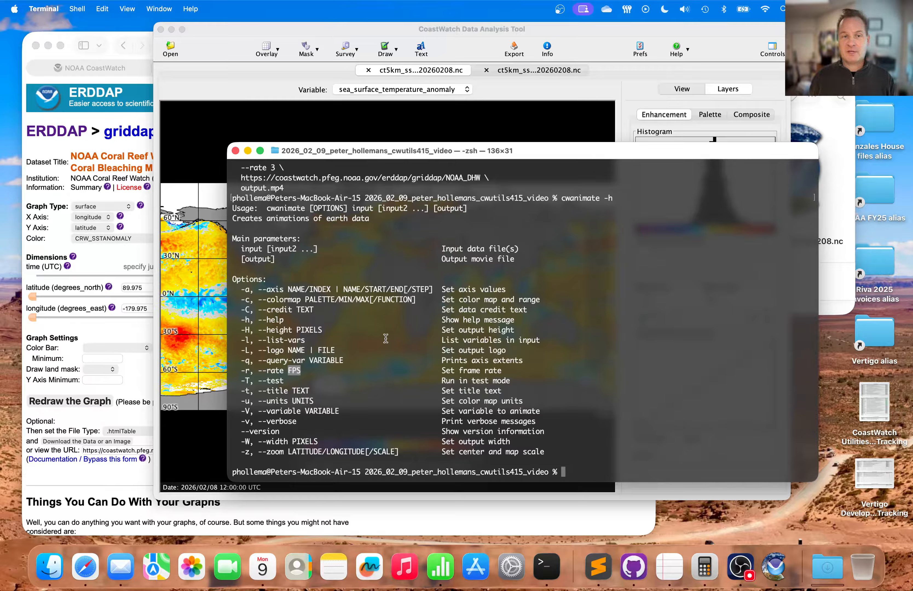
left_click(511, 301)
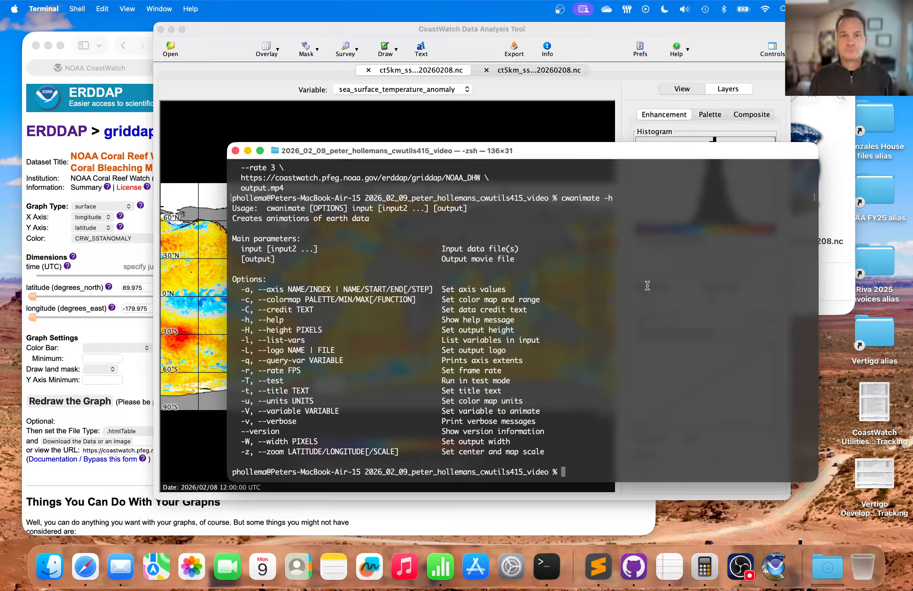
Return to the printed script and examine its input dataset URL and output file name.
scroll(552, 285, "up", 5)
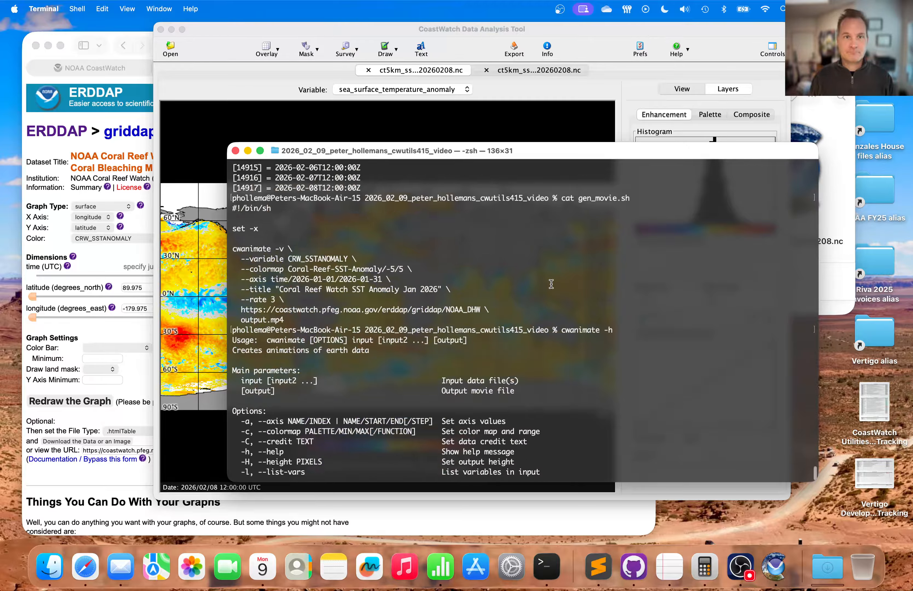
left_click_drag(241, 320, 461, 321)
double_click(252, 330)
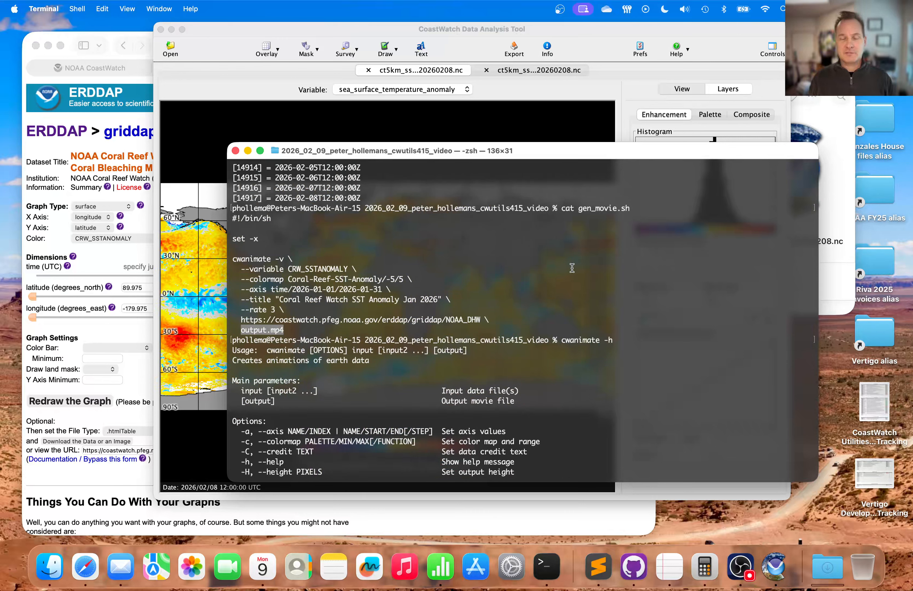
left_click(572, 268)
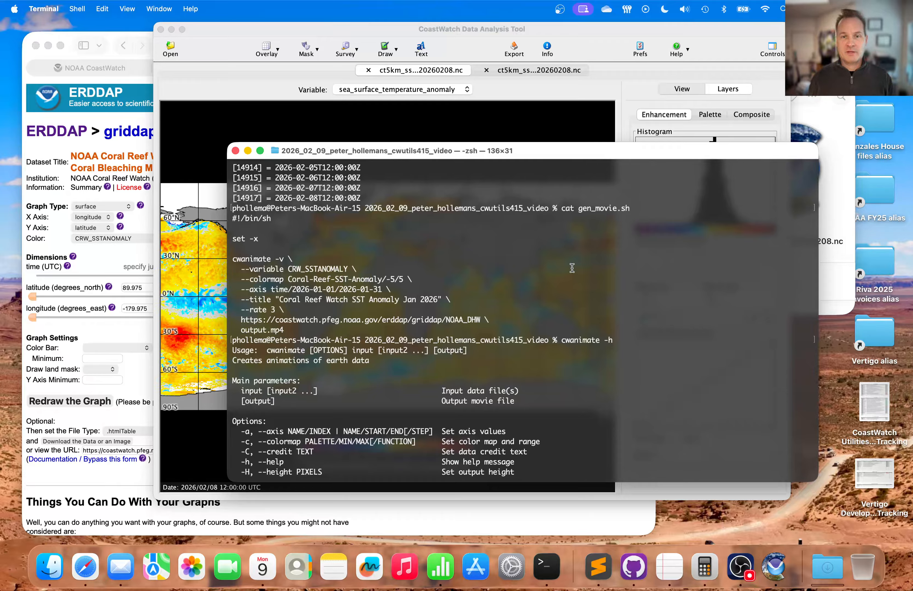
Run the script ./gen_movie.sh to generate the January 2026 SST anomaly animation.
scroll(572, 268, "down", 5)
type("./gen_movie.sh")
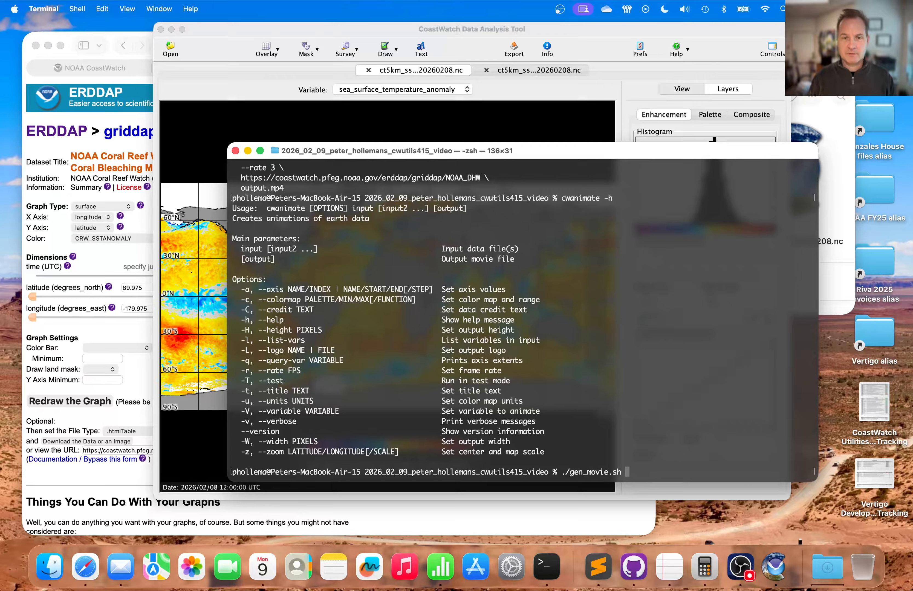
key("Return")
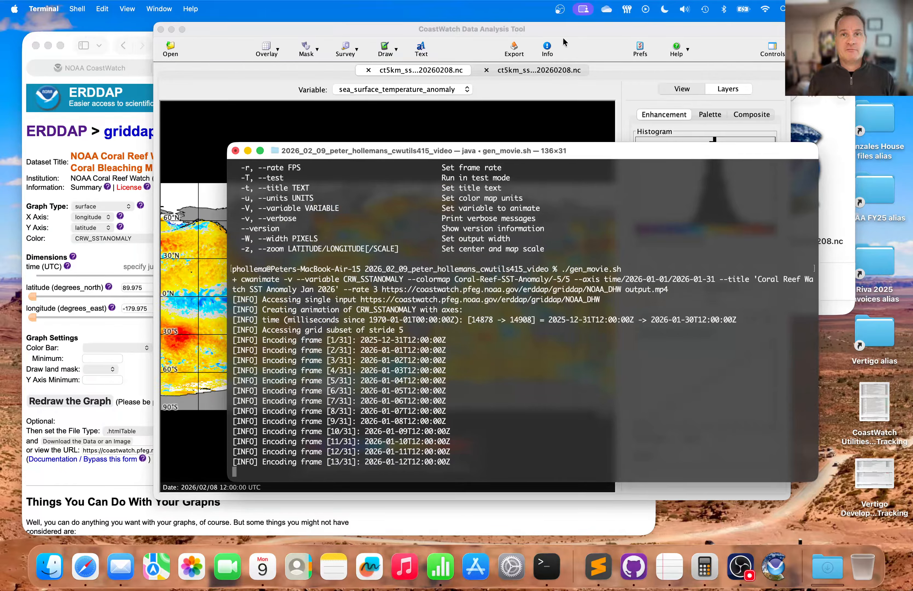
Switch to CoastWatch Data Analysis Tool, review the anomaly file's information summary and show its raw metadata.
left_click(561, 28)
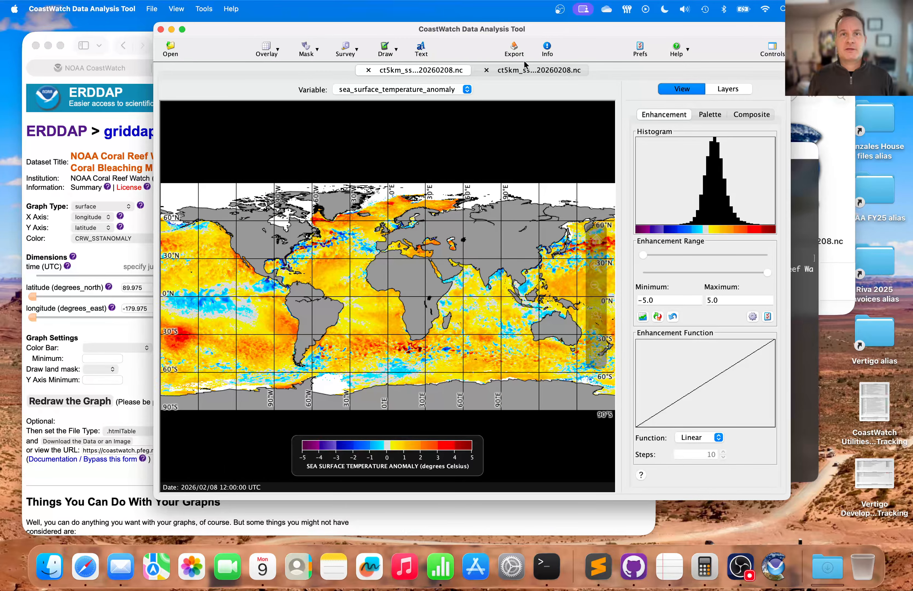
left_click(548, 51)
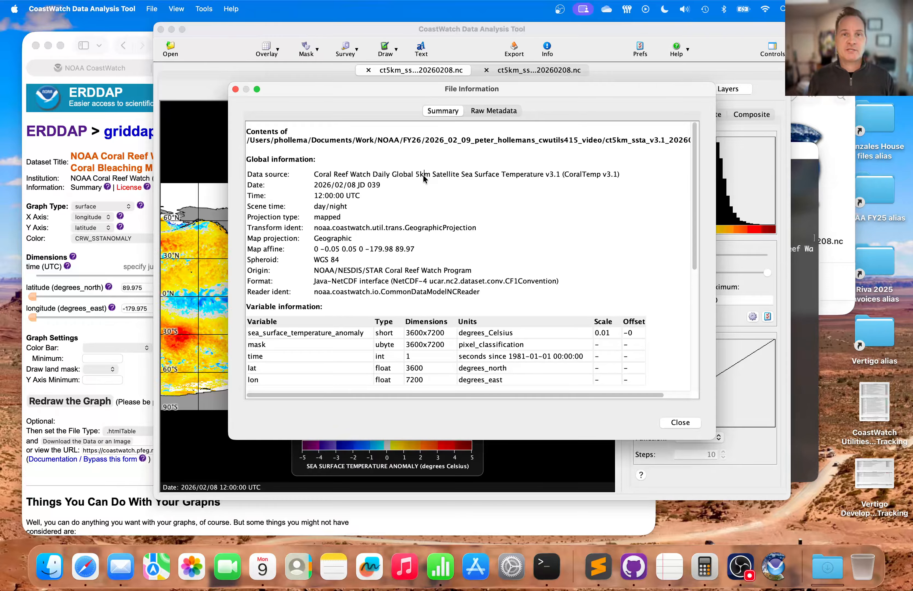
left_click(450, 173)
left_click(499, 110)
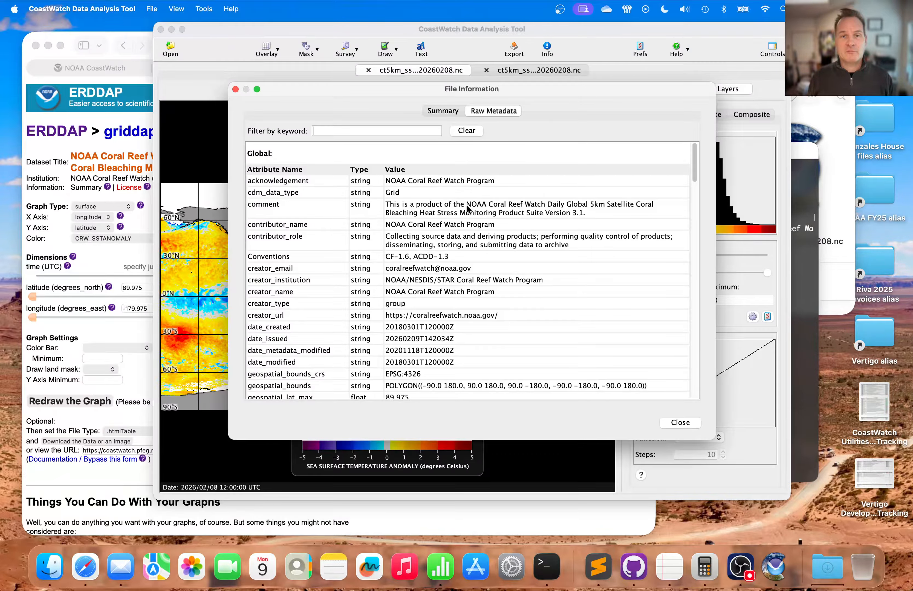
Examine the creator e-mail and creator institution attributes in the file's global metadata.
scroll(468, 208, "down", 5)
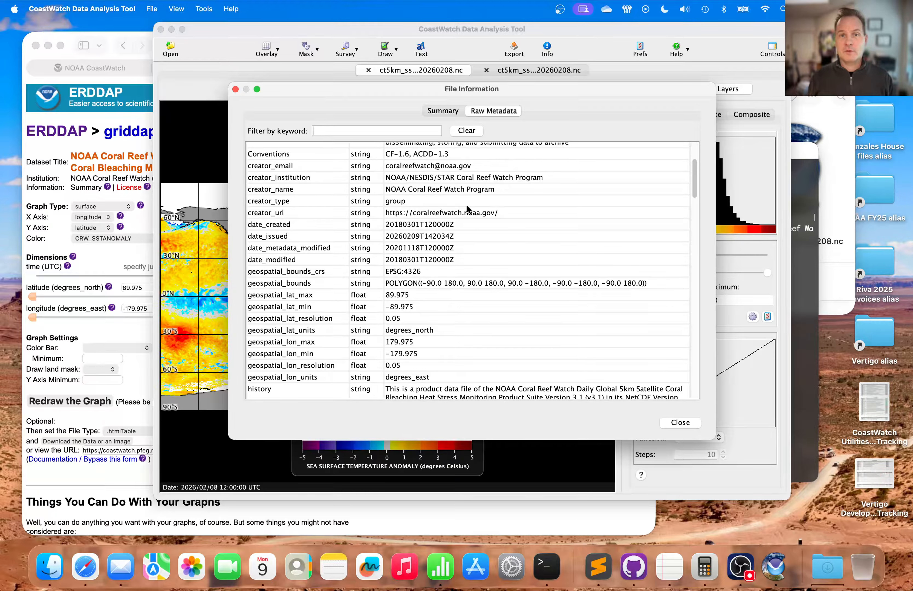
scroll(467, 209, "up", 3)
double_click(454, 218)
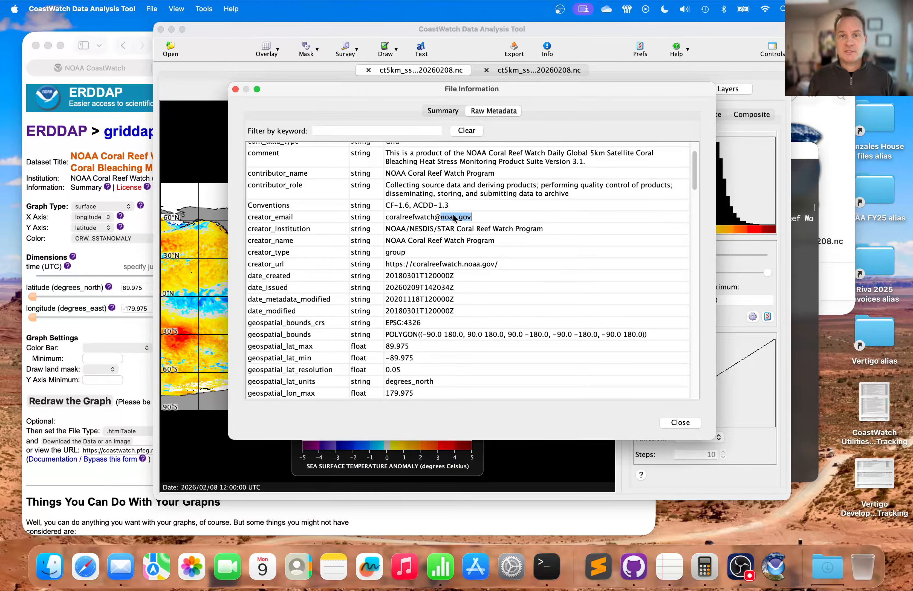
mouse_move(440, 218)
left_mouse_down()
mouse_move(471, 217)
mouse_move(396, 218)
mouse_move(413, 206)
mouse_move(449, 206)
left_mouse_up()
left_click(398, 219)
left_click(540, 228)
Examine the remaining global attributes, including dates, geospatial bounds, history, instrument, keywords and license.
scroll(540, 228, "down", 3)
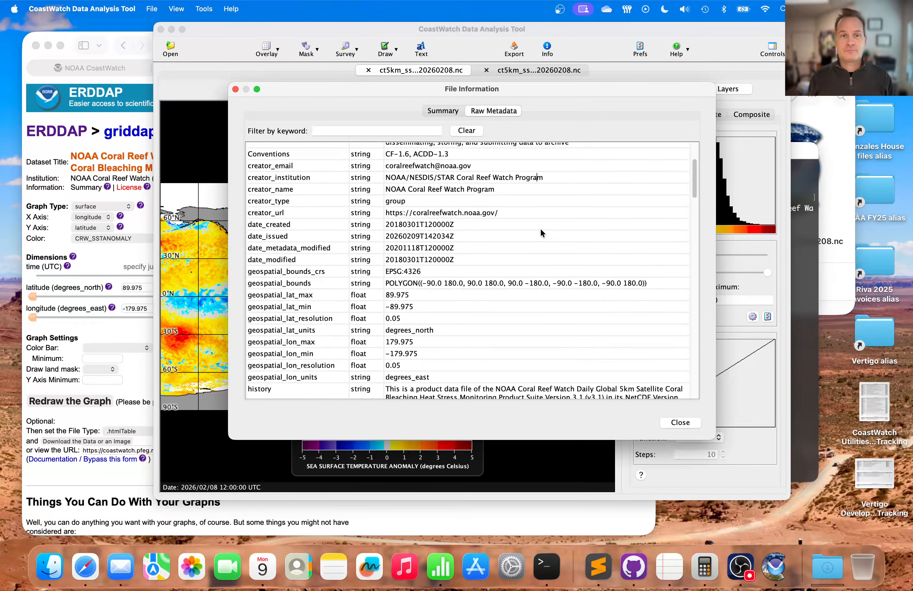
scroll(540, 229, "down", 3)
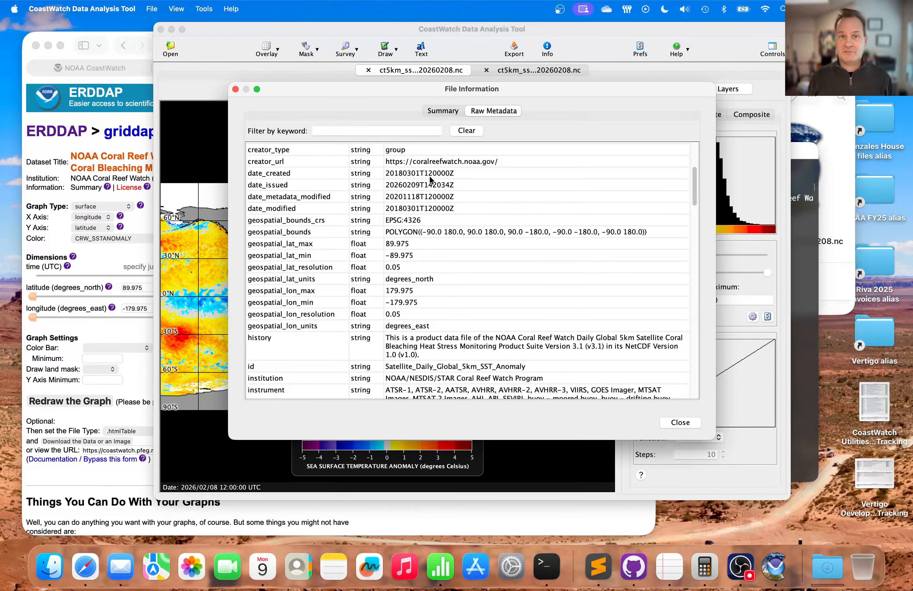
scroll(542, 218, "down", 5)
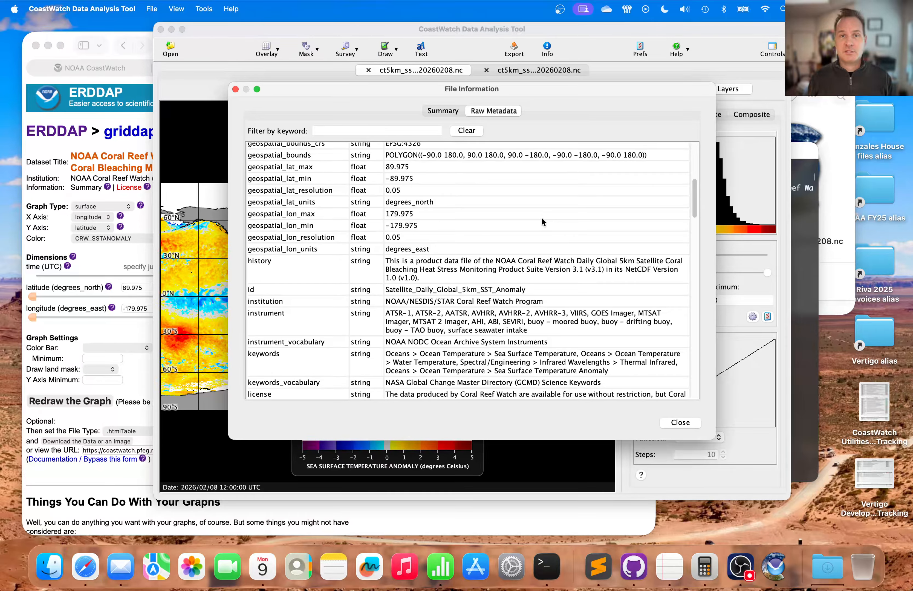
scroll(542, 220, "up", 5)
scroll(516, 229, "down", 8)
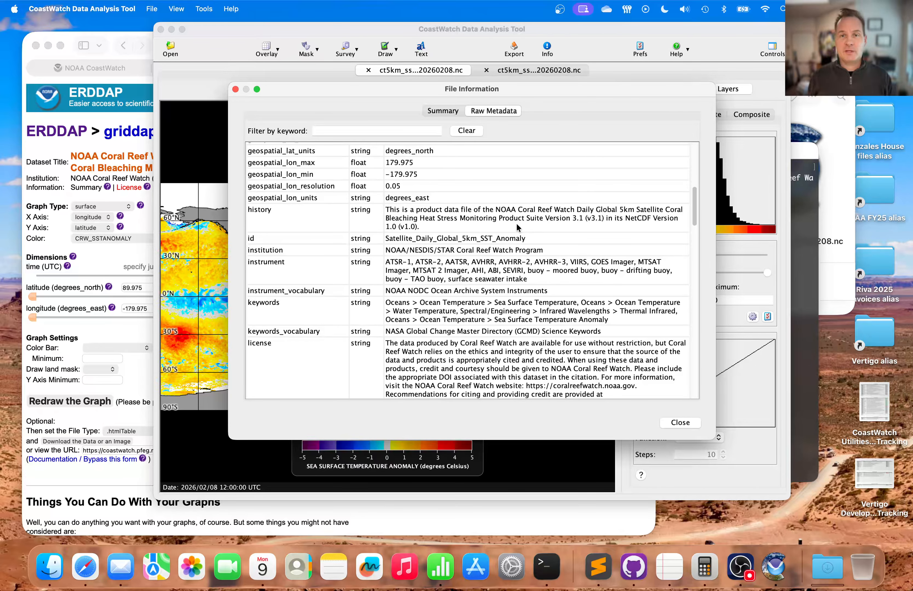
scroll(518, 228, "down", 6)
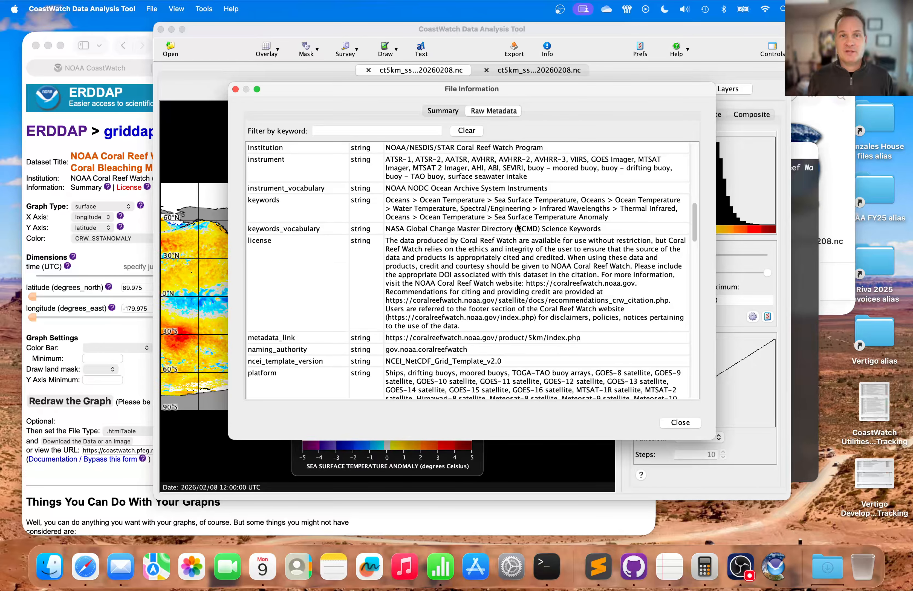
scroll(518, 228, "up", 3)
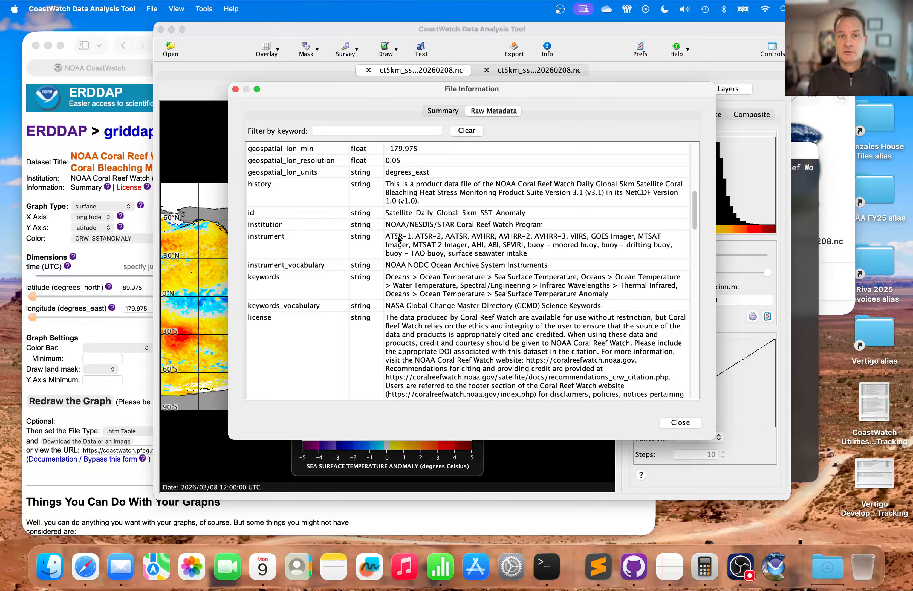
scroll(414, 238, "down", 2)
scroll(430, 240, "up", 3)
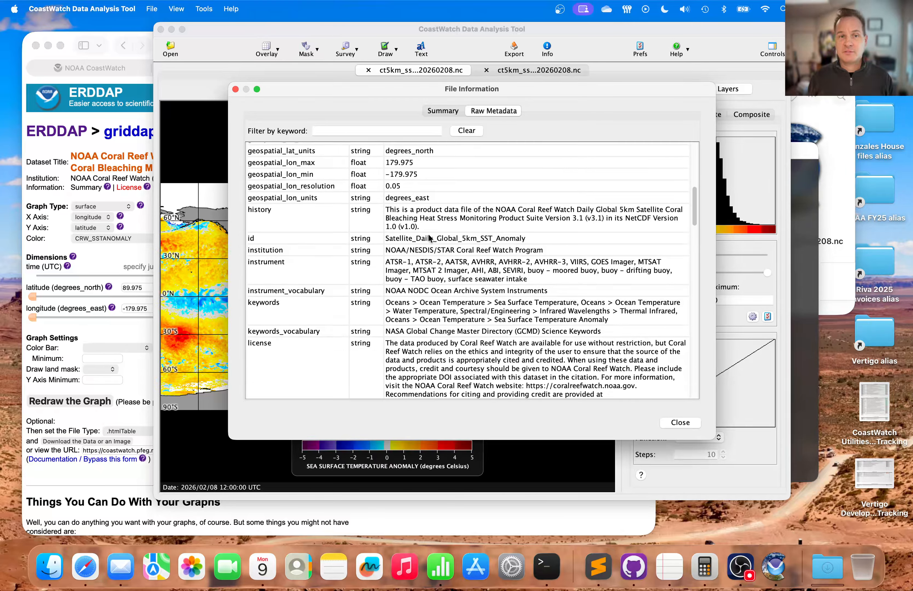
Examine the platform attribute in the file's global metadata, including its GOES, Himawari and Meteosat satellites.
scroll(430, 239, "down", 10)
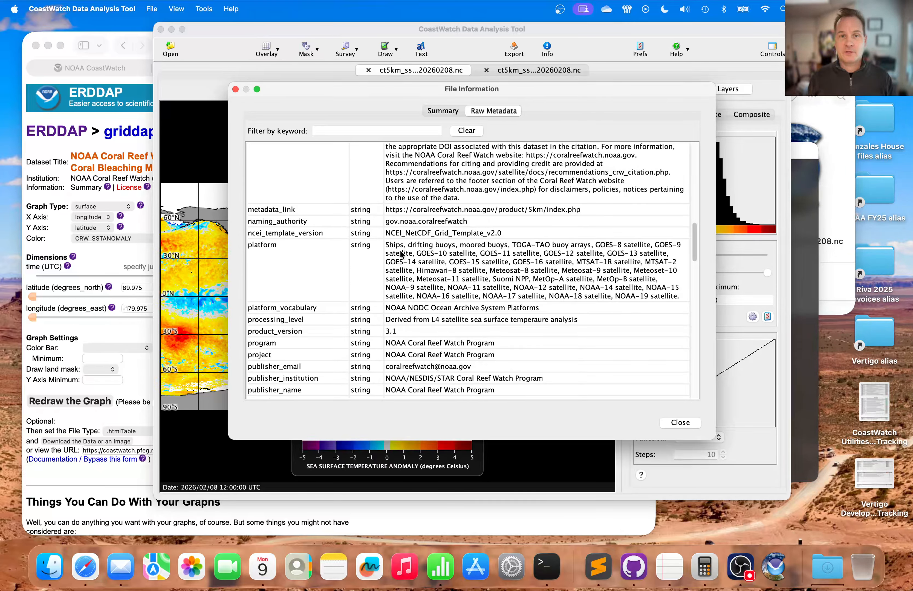
double_click(397, 246)
double_click(395, 263)
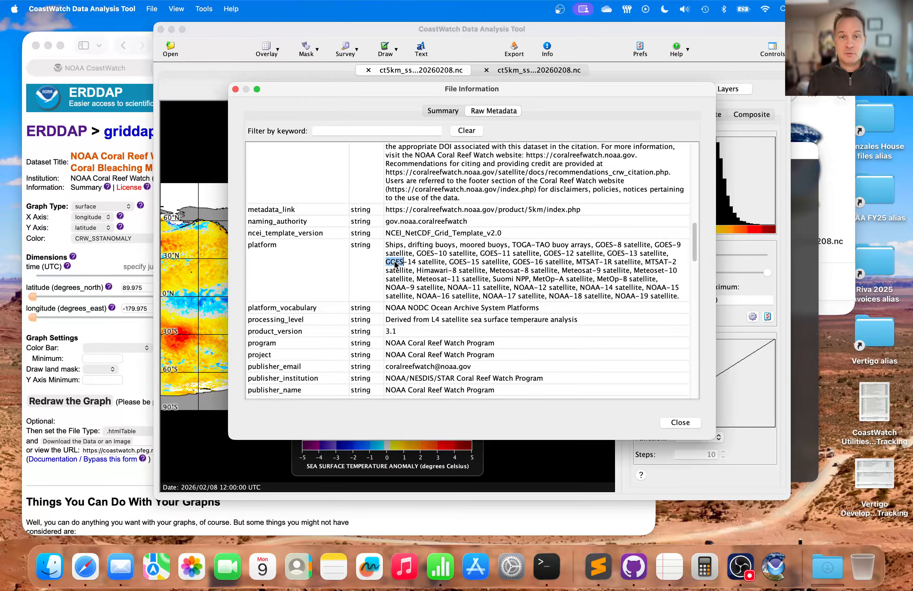
double_click(431, 271)
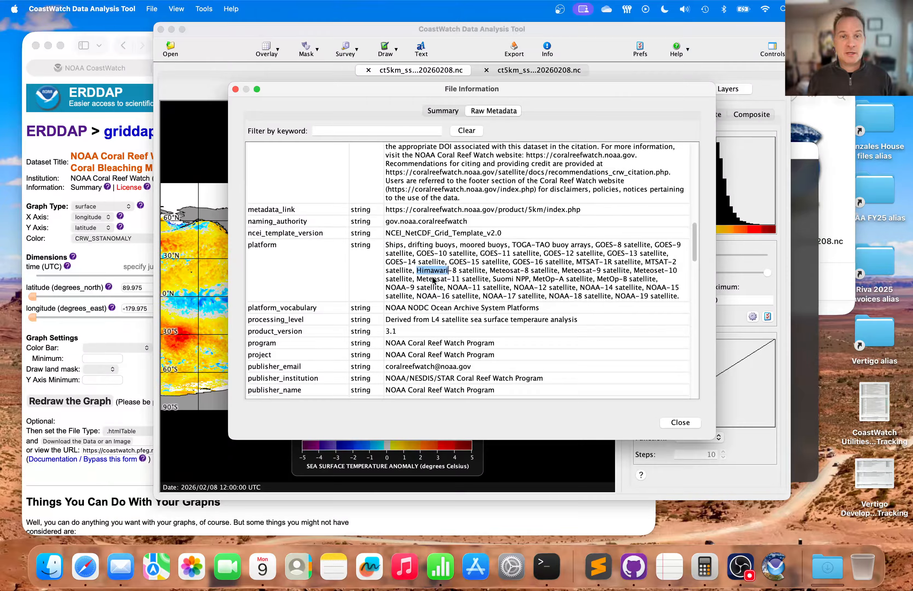
double_click(432, 280)
left_click(496, 271)
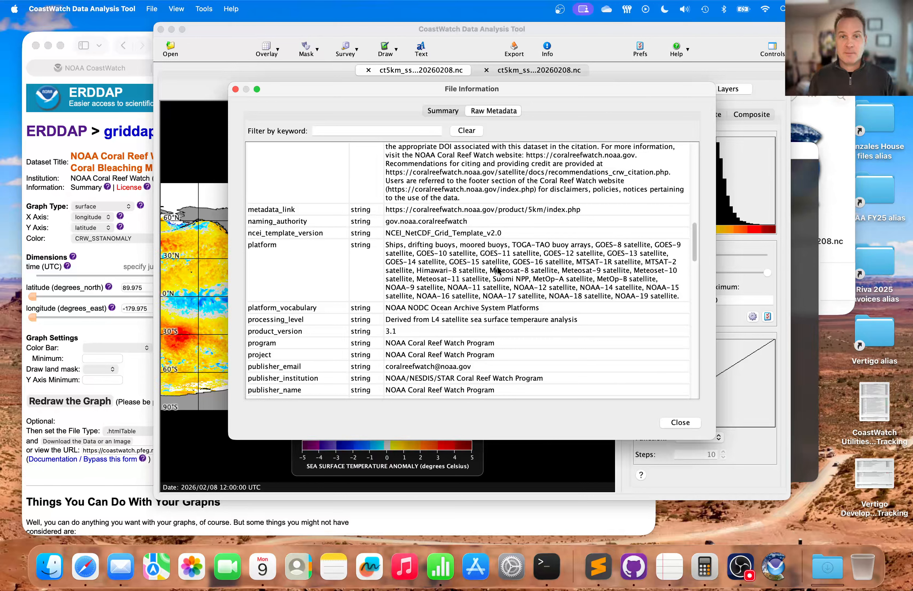
Examine the publisher, source, time coverage and title attributes in the global metadata, singling out the spatial resolution value.
scroll(498, 271, "down", 3)
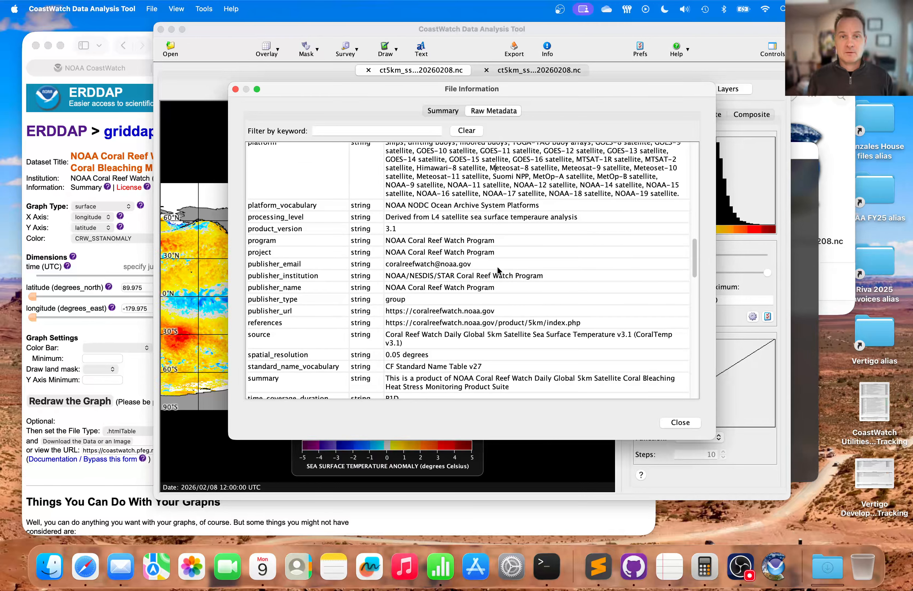
scroll(498, 271, "down", 2)
scroll(498, 269, "down", 2)
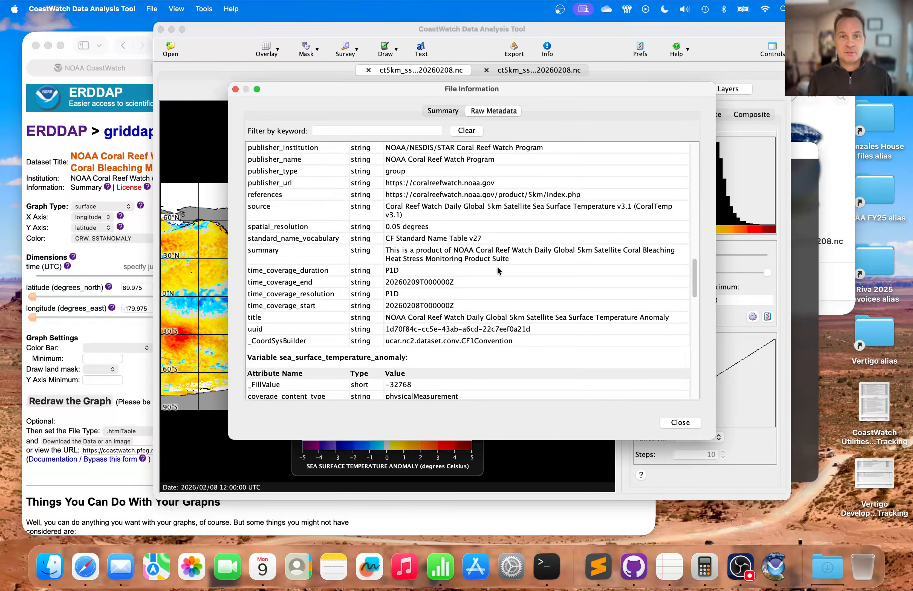
scroll(498, 269, "down", 1)
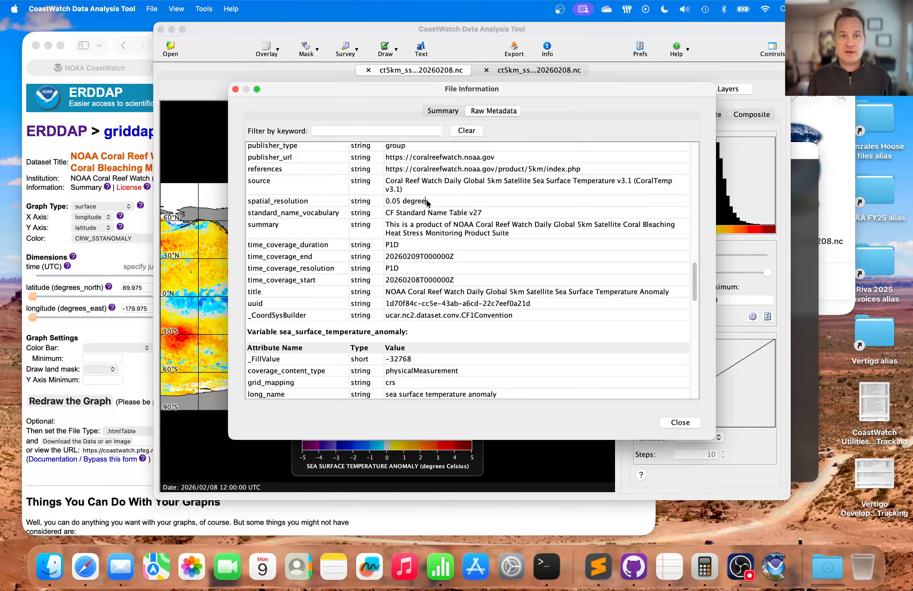
left_click_drag(403, 201, 408, 204)
double_click(422, 203)
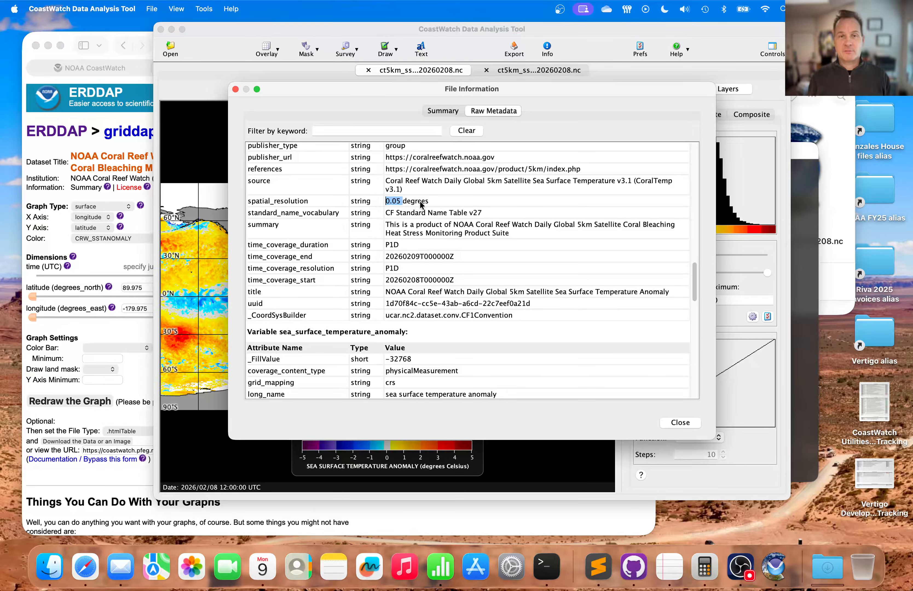
left_click(421, 200)
Examine the sea_surface_temperature_anomaly and mask variable attributes, particularly the scale factor, and close the file information.
scroll(477, 218, "down", 5)
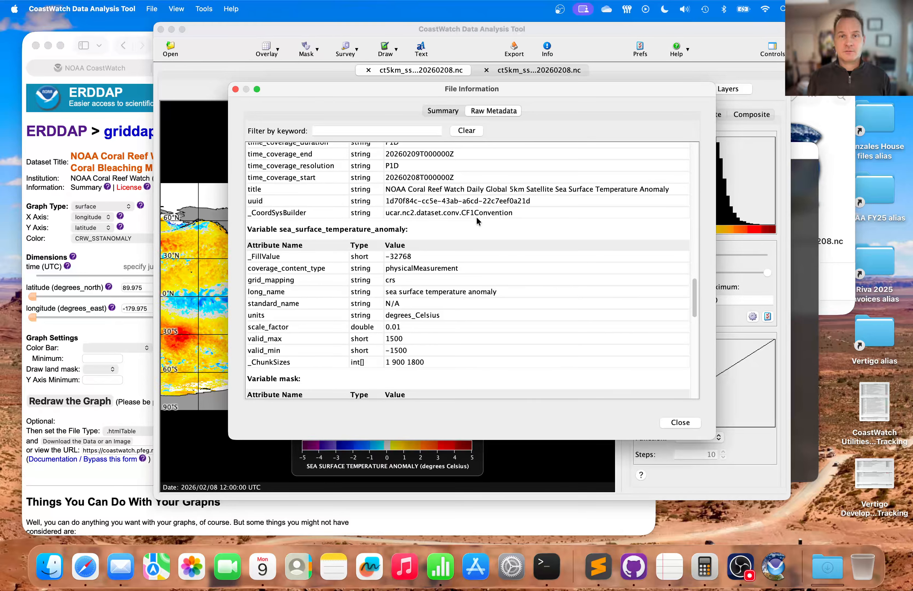
scroll(477, 217, "down", 3)
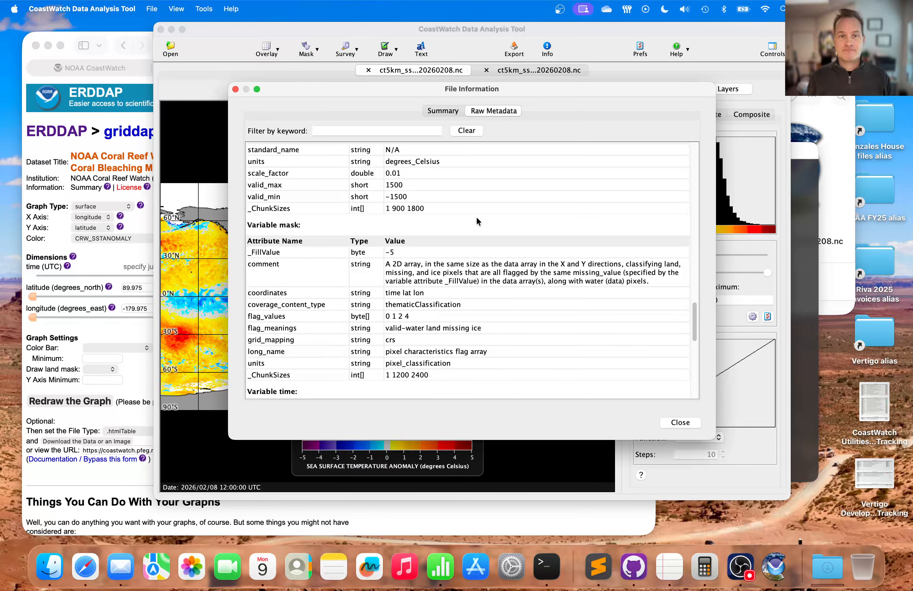
scroll(476, 217, "up", 2)
scroll(477, 219, "up", 4)
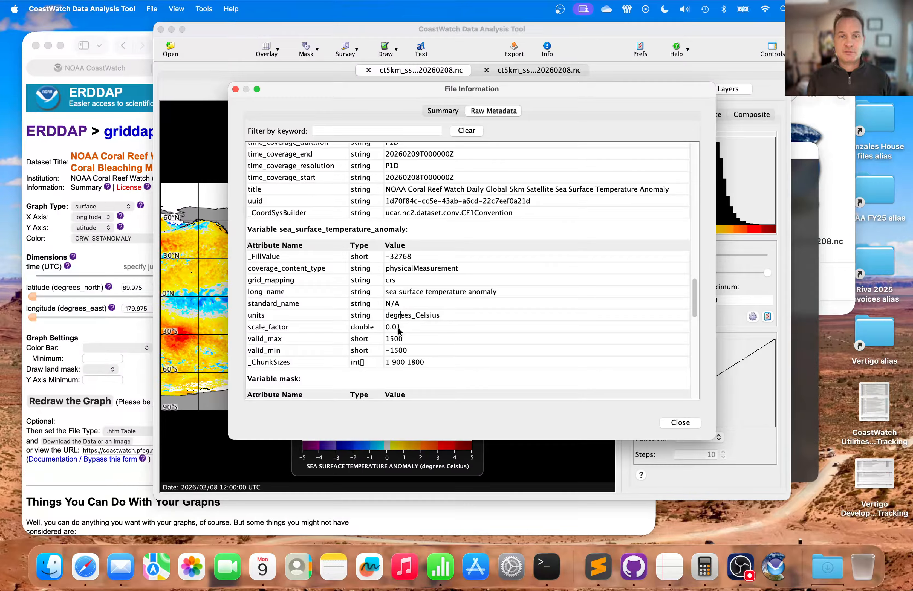
left_click_drag(385, 327, 395, 333)
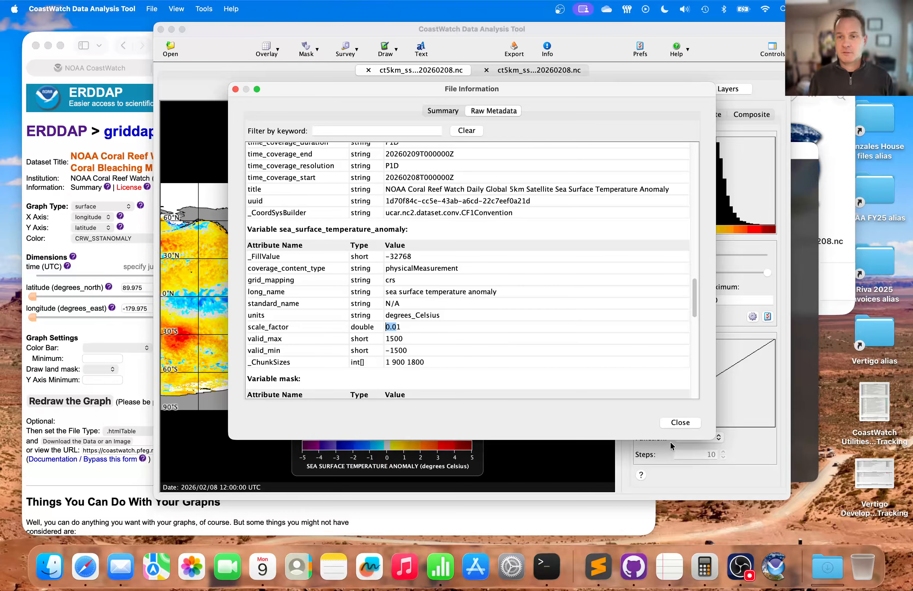
left_click(682, 425)
Check the script's progress in Terminal, and open output.mp4 from the project folder in Finder with QuickTime Player.
key("ctrl+Up")
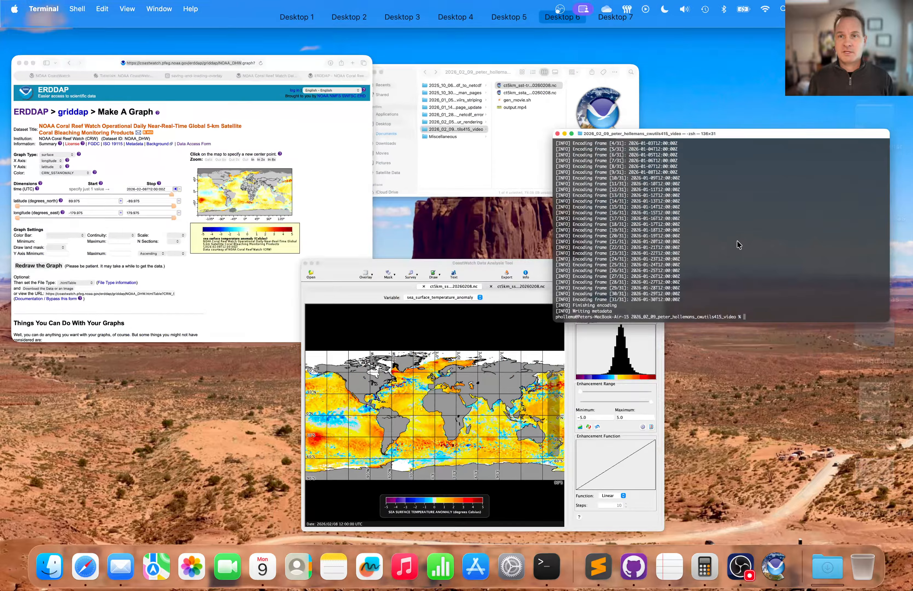
left_click(740, 245)
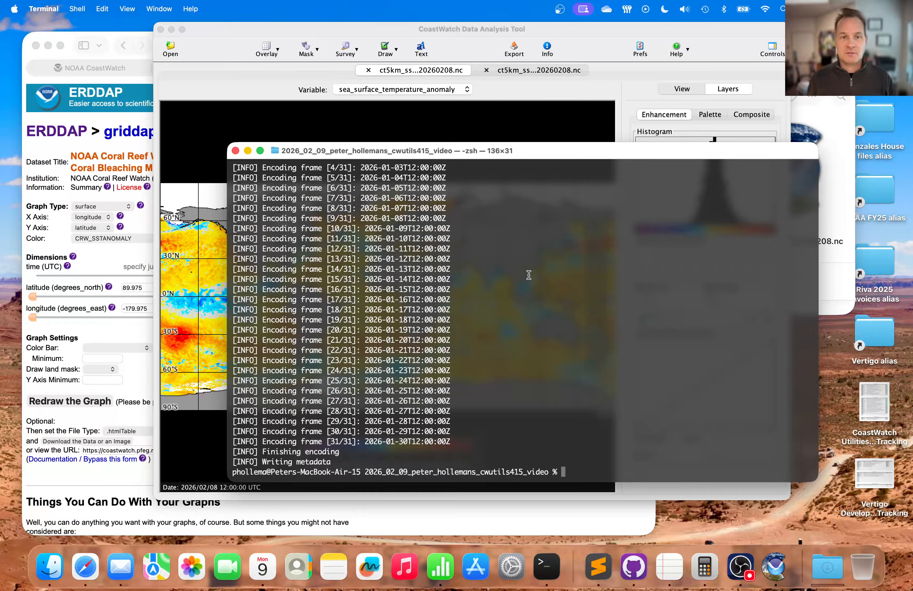
key("ctrl+Up")
left_click(500, 115)
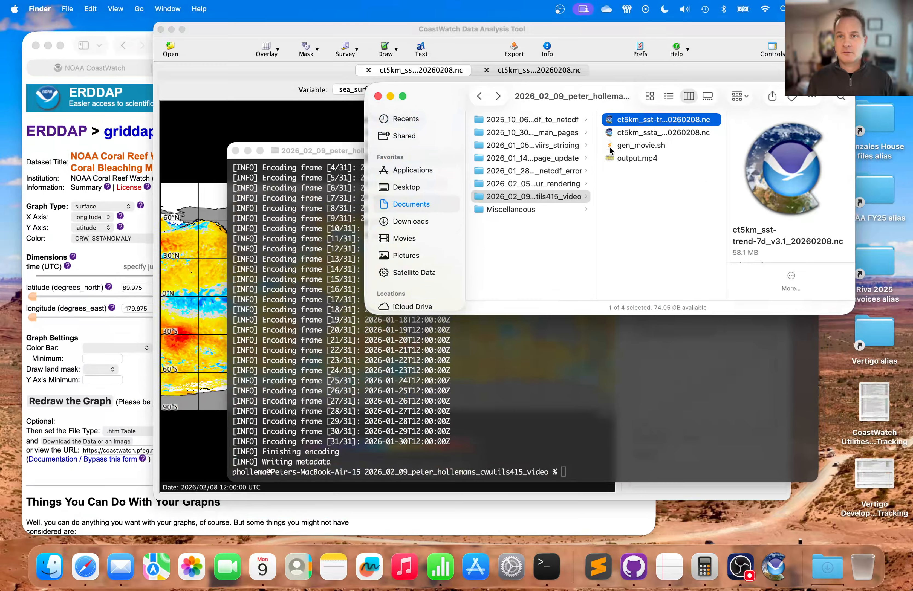
left_click(632, 159)
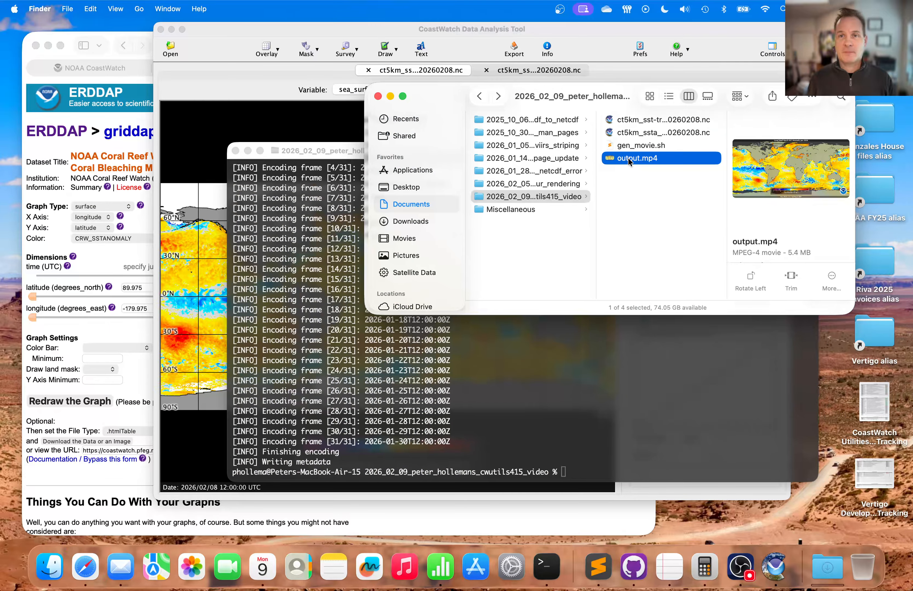
double_click(630, 160)
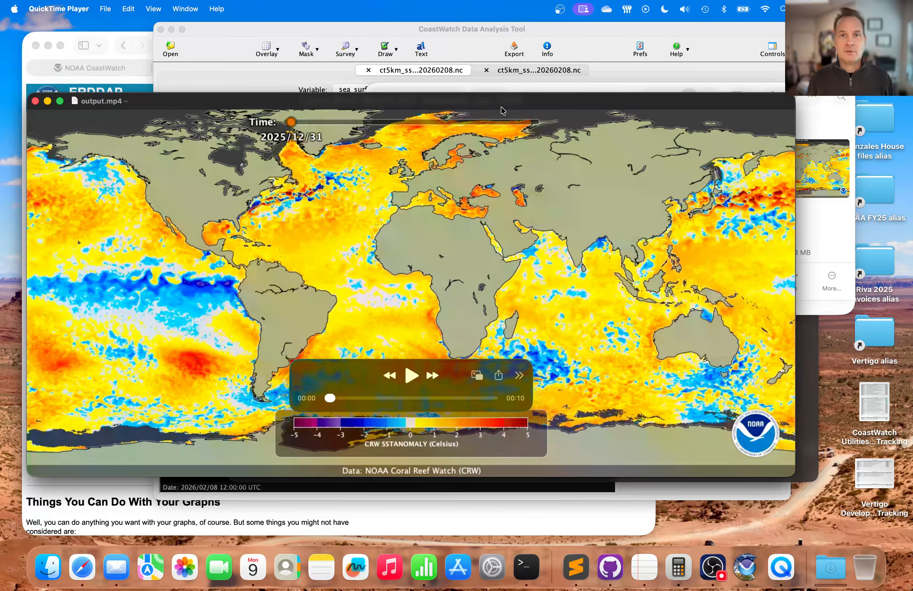
Move the output.mp4 movie window slightly up and play the January 2026 SST anomaly animation.
left_click_drag(540, 103, 526, 79)
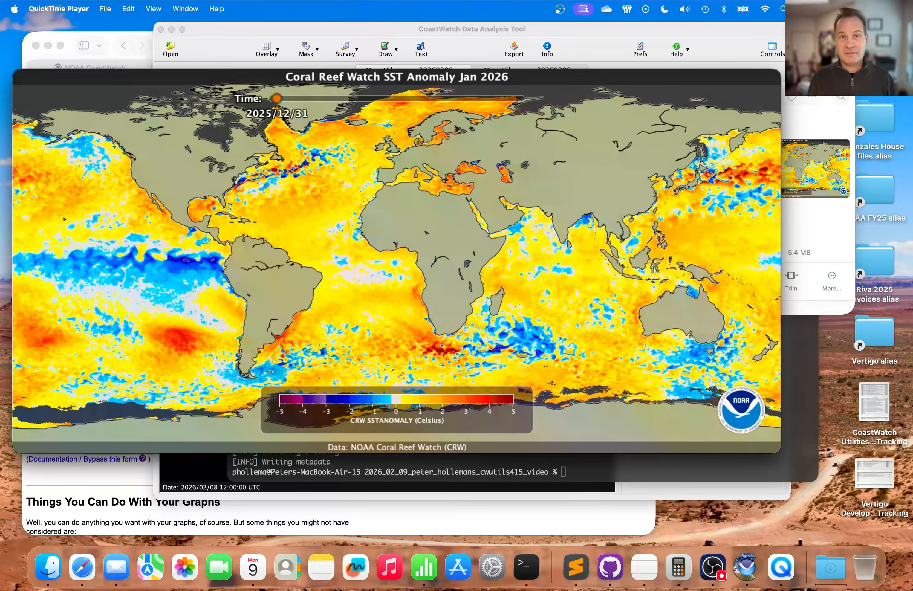
mouse_move(467, 245)
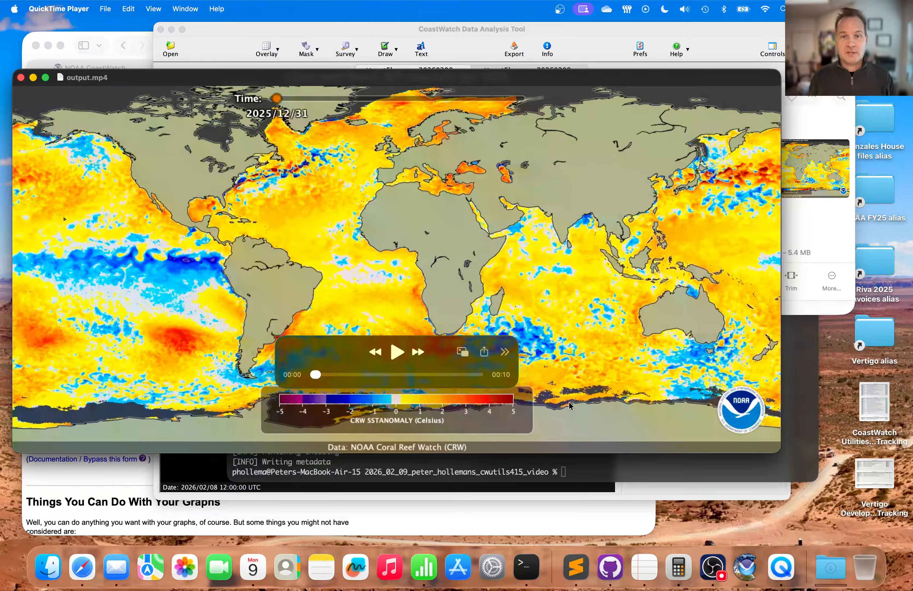
left_click(397, 353)
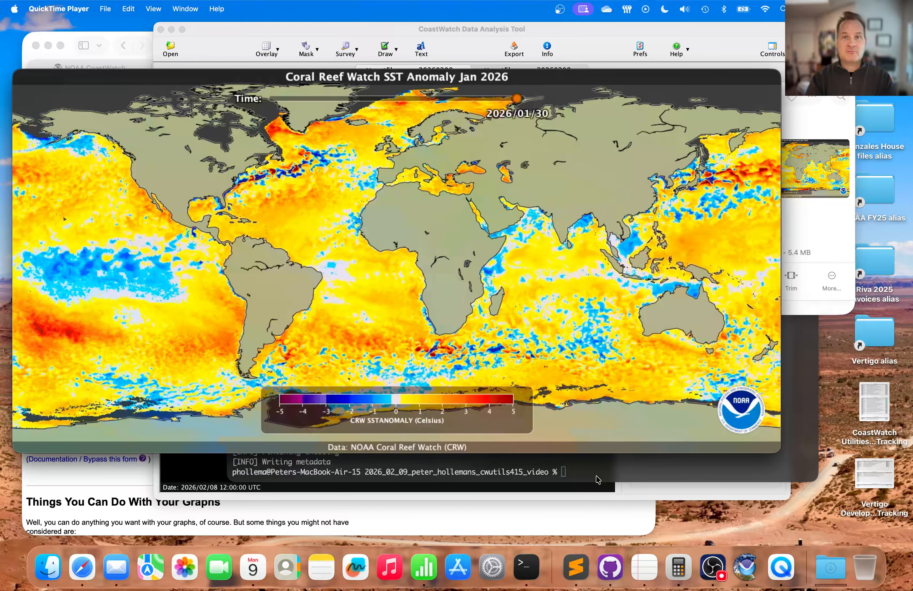
Switch to Terminal, print the contents of gen_movie.sh and examine the time axis range and title options of its cwanimate command.
left_click(811, 388)
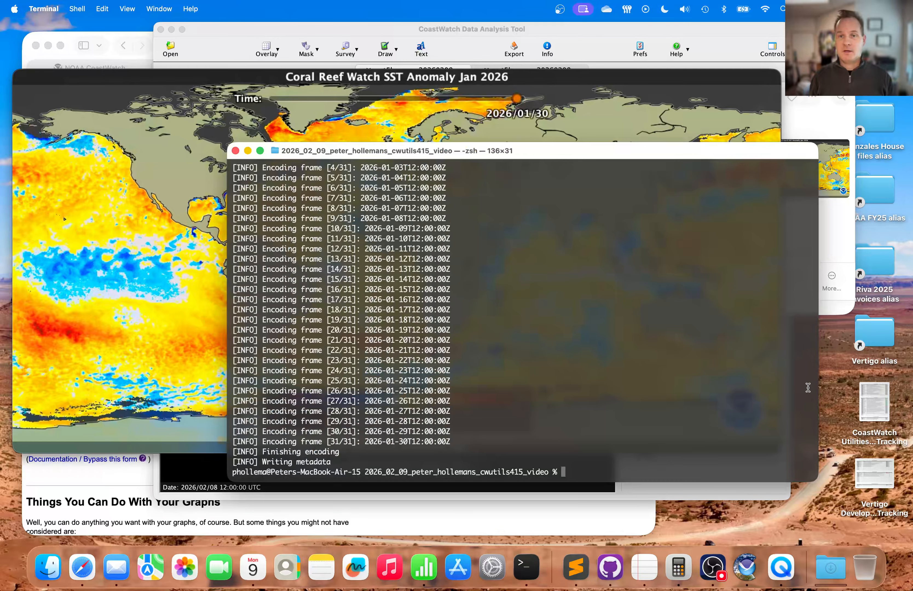
type("cat gen")
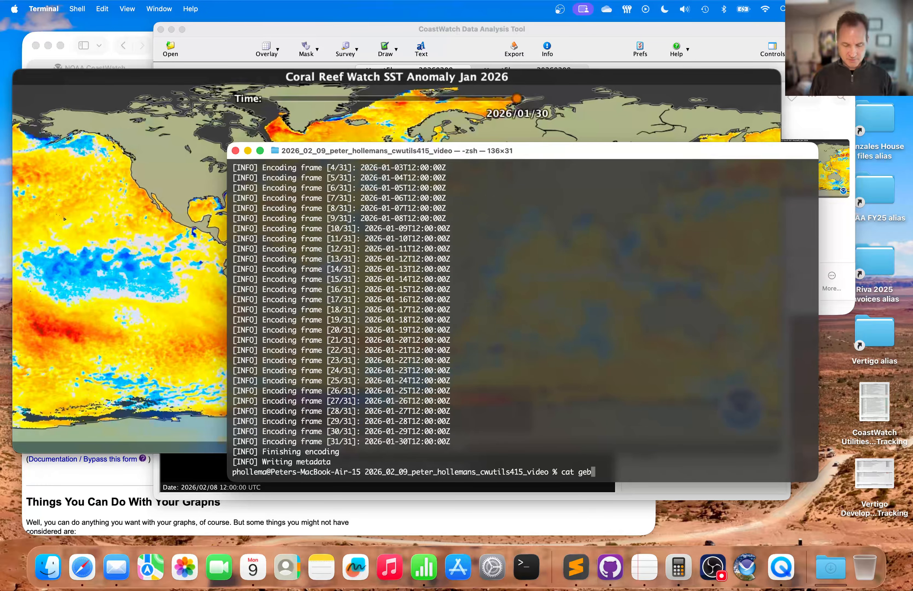
key("Tab")
key("Return")
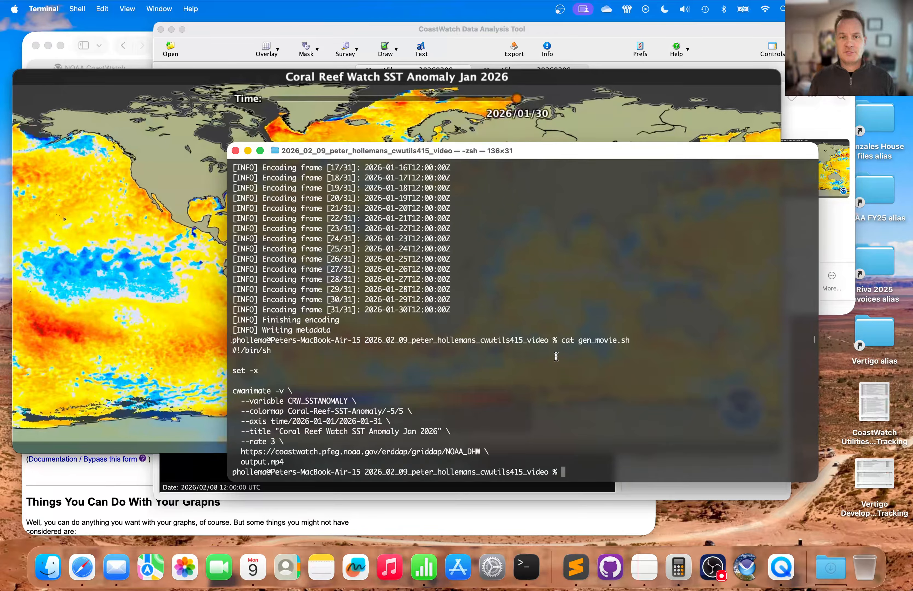
left_click_drag(283, 421, 382, 422)
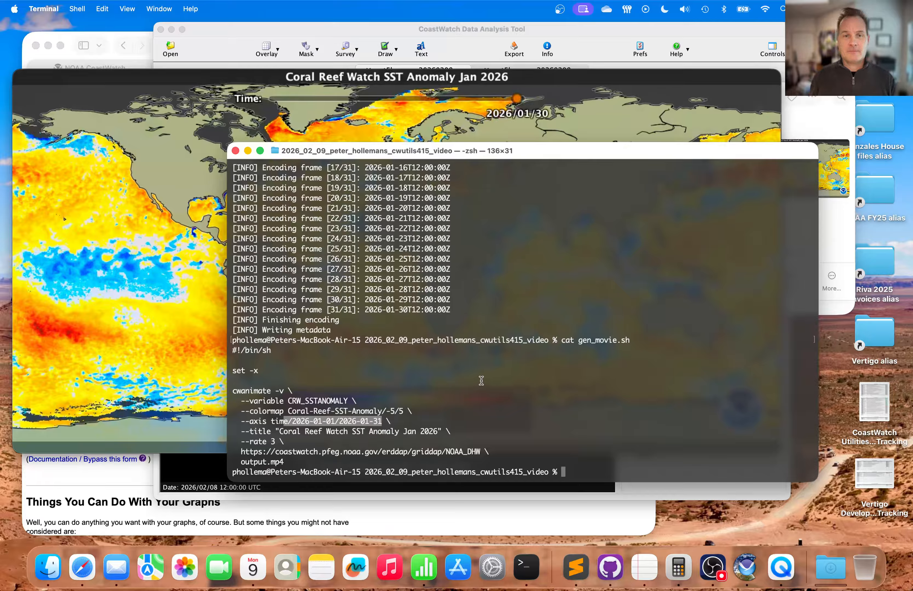
left_click_drag(442, 432, 313, 430)
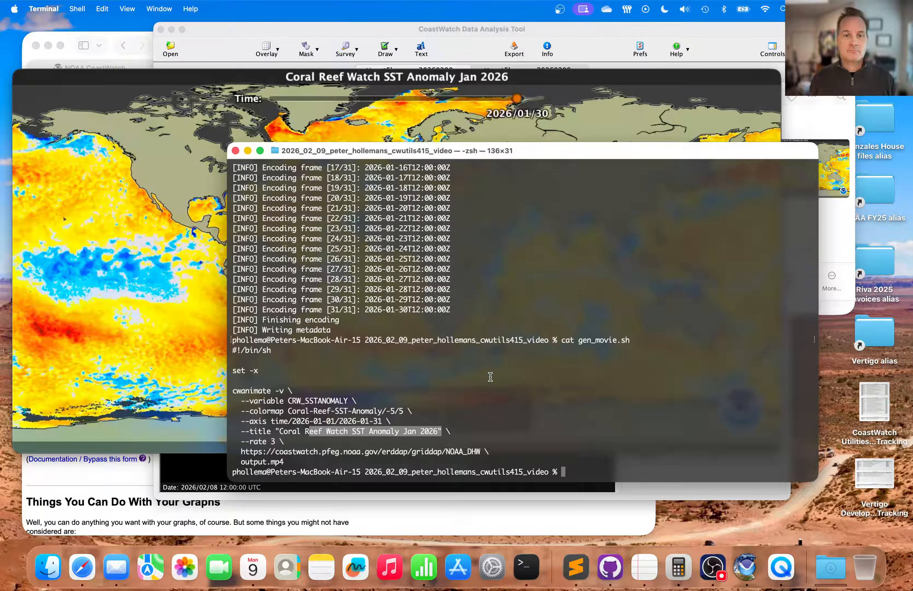
left_click(518, 368)
mouse_move(578, 87)
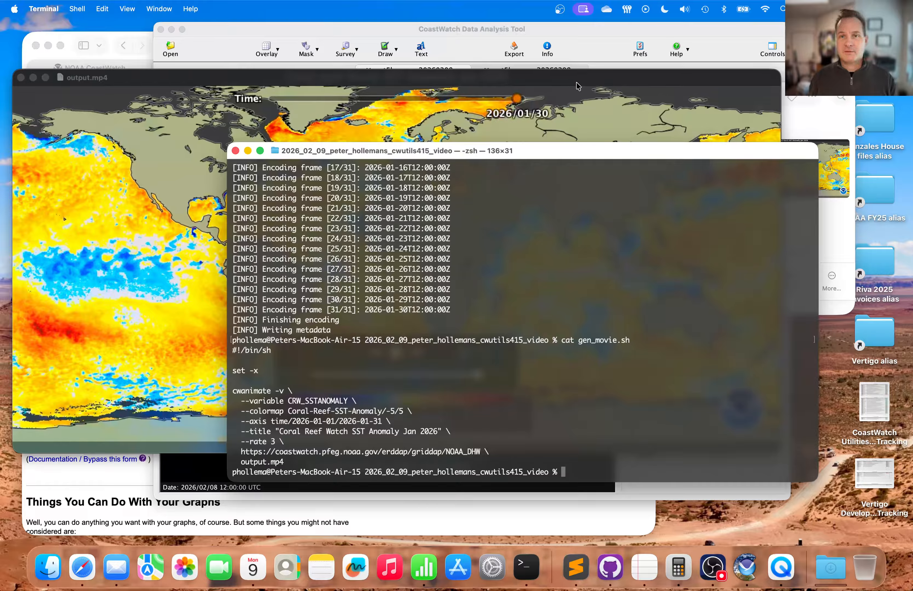